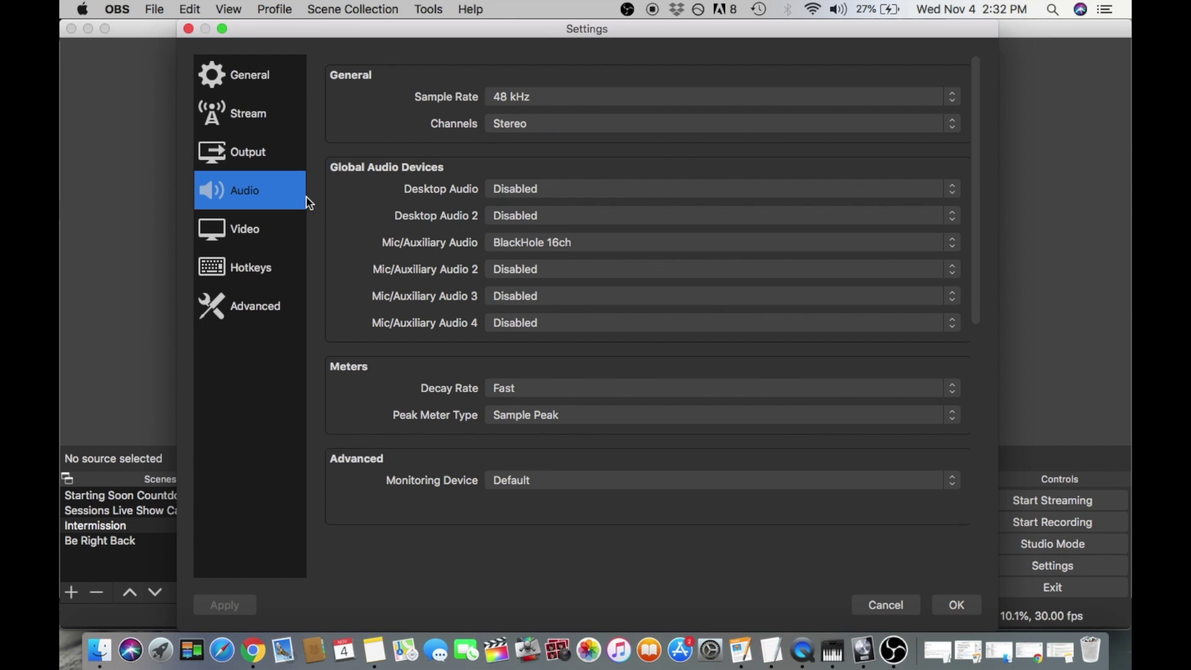
# Keep BlackHole 16ch as the Mic/Auxiliary Audio device in OBS audio settings.
pyautogui.click(513, 251)
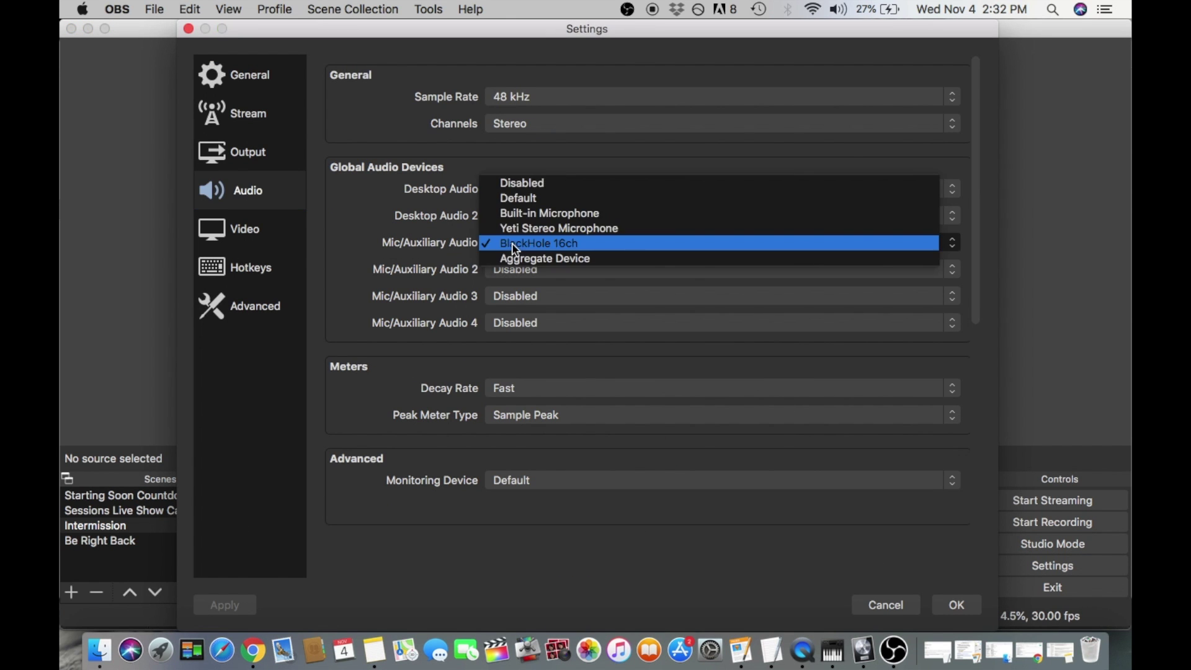
pyautogui.click(460, 244)
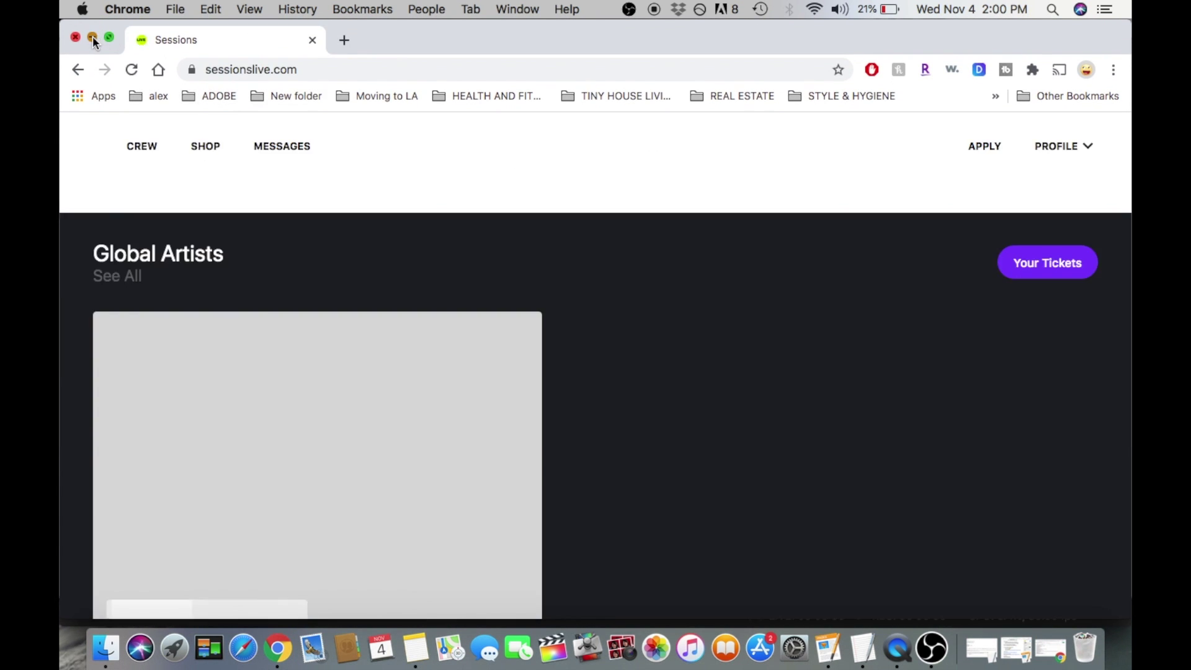
# Close the extra OBS welcome window, view the Sessions profile options, then search Google for obs.
pyautogui.click(92, 36)
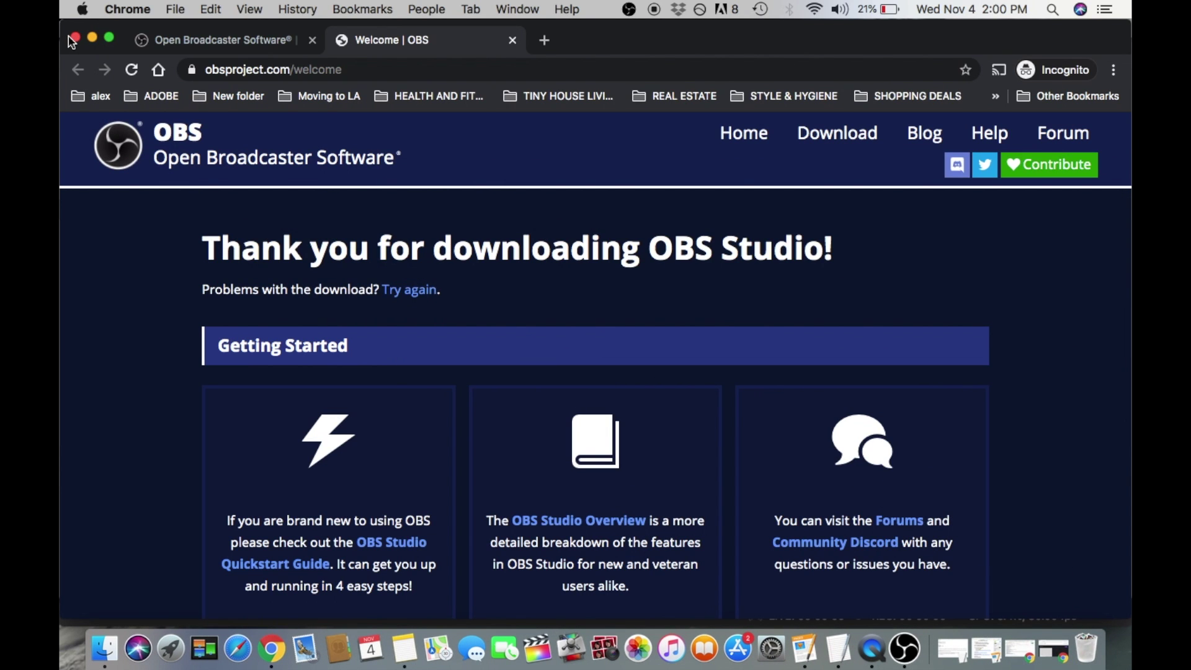
pyautogui.click(74, 38)
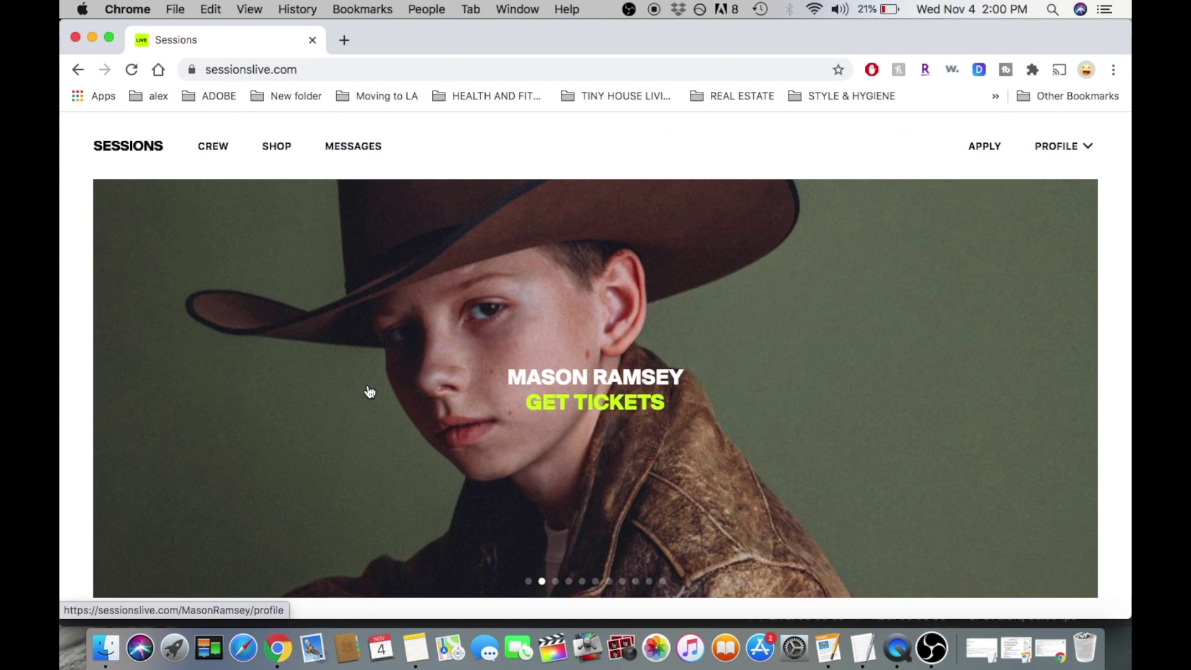
pyautogui.click(1067, 146)
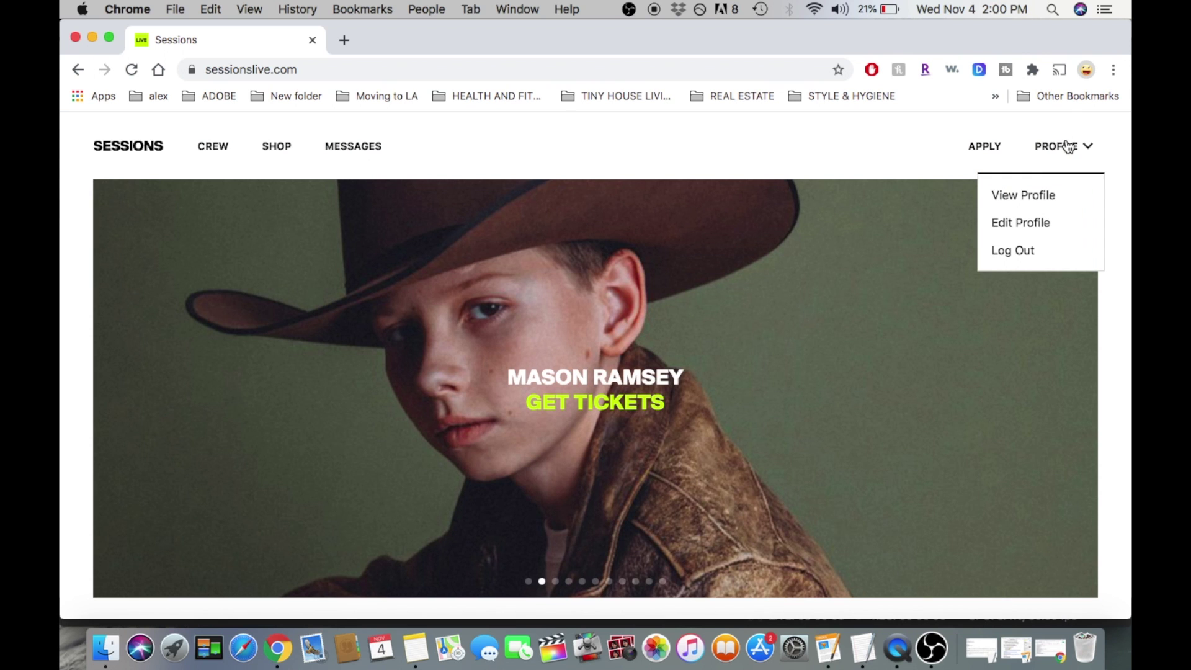
pyautogui.click(451, 61)
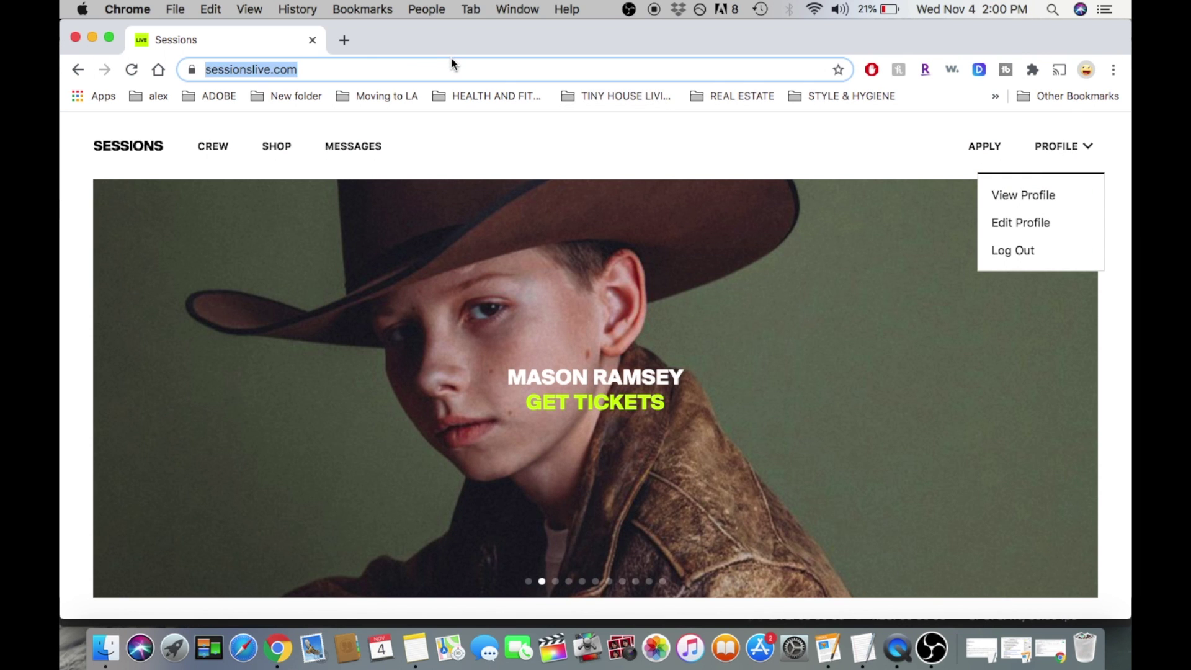
pyautogui.write('art')
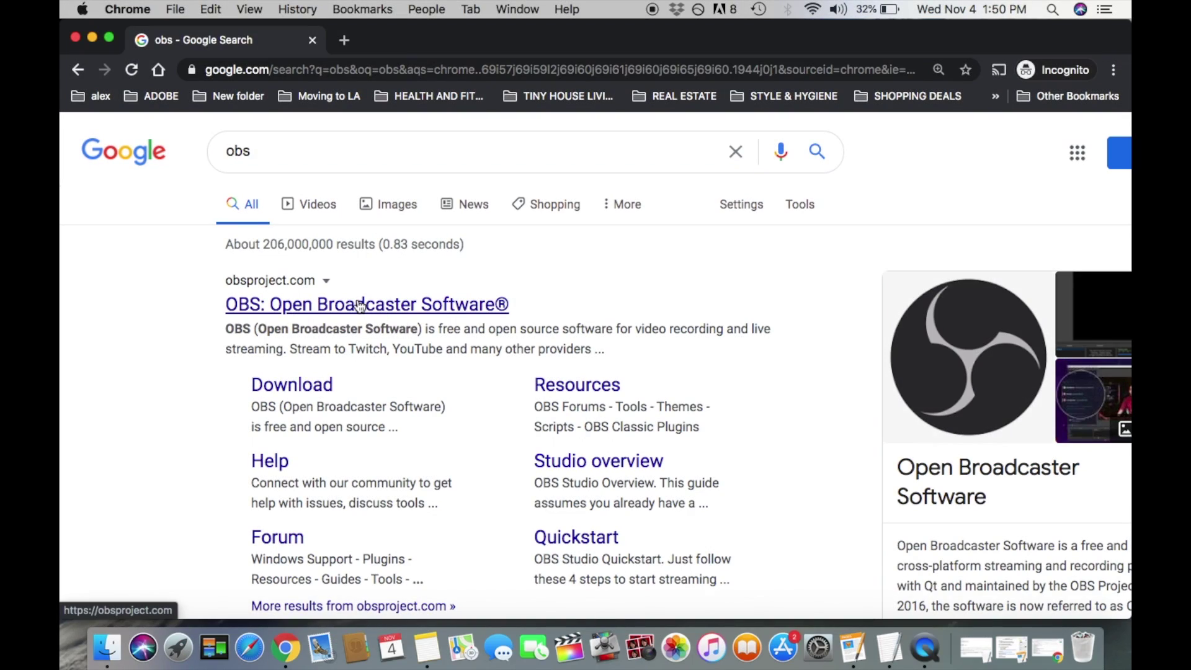
# Go to obsproject.com via the 'OBS: Open Broadcaster Software®' search result.
pyautogui.click(383, 306)
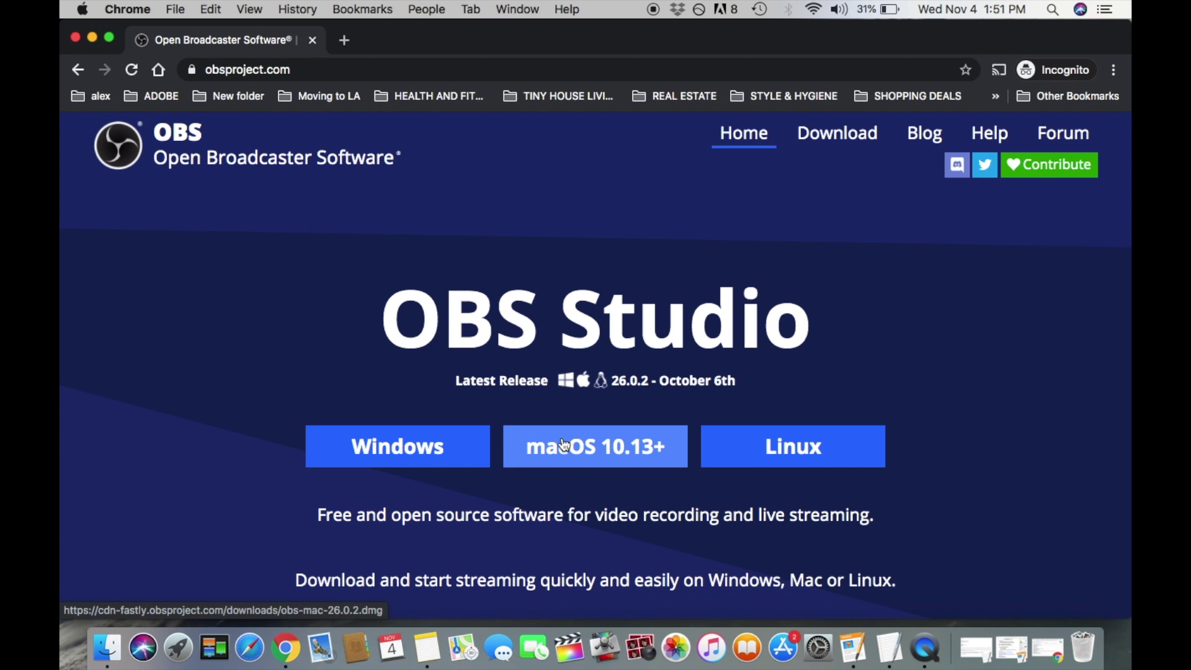
# Request the OBS macOS 10.13+ download, browse Movies, Music and Applications, then dismiss the save dialog.
pyautogui.click(576, 460)
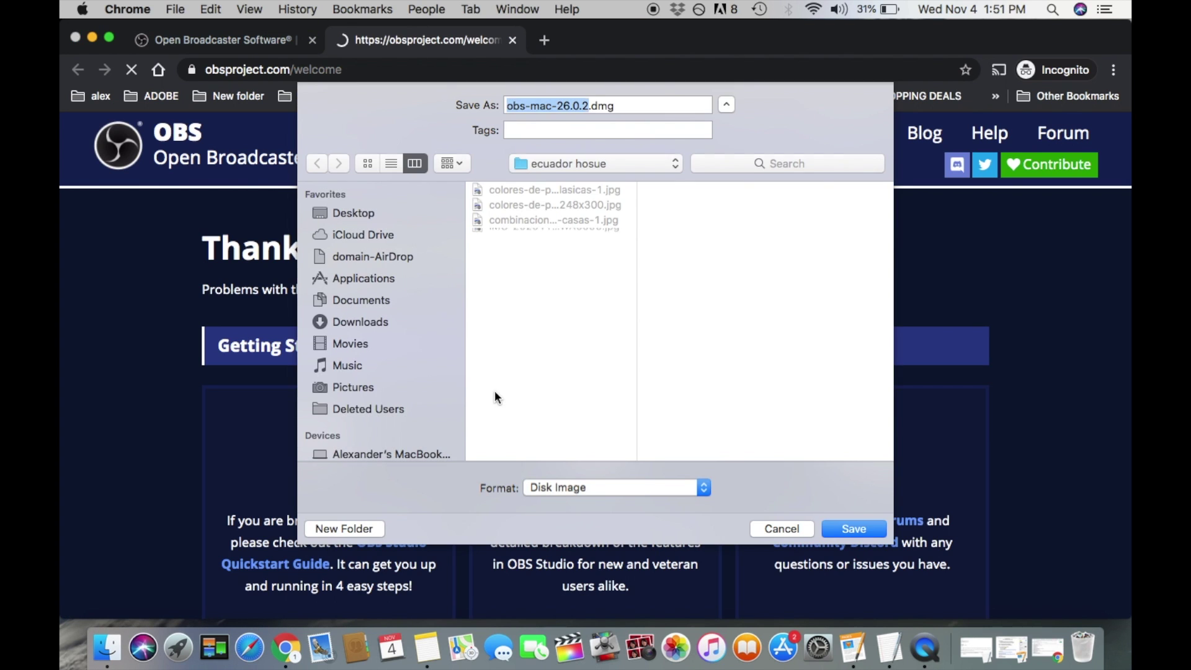
pyautogui.scroll(-3, 370, 363)
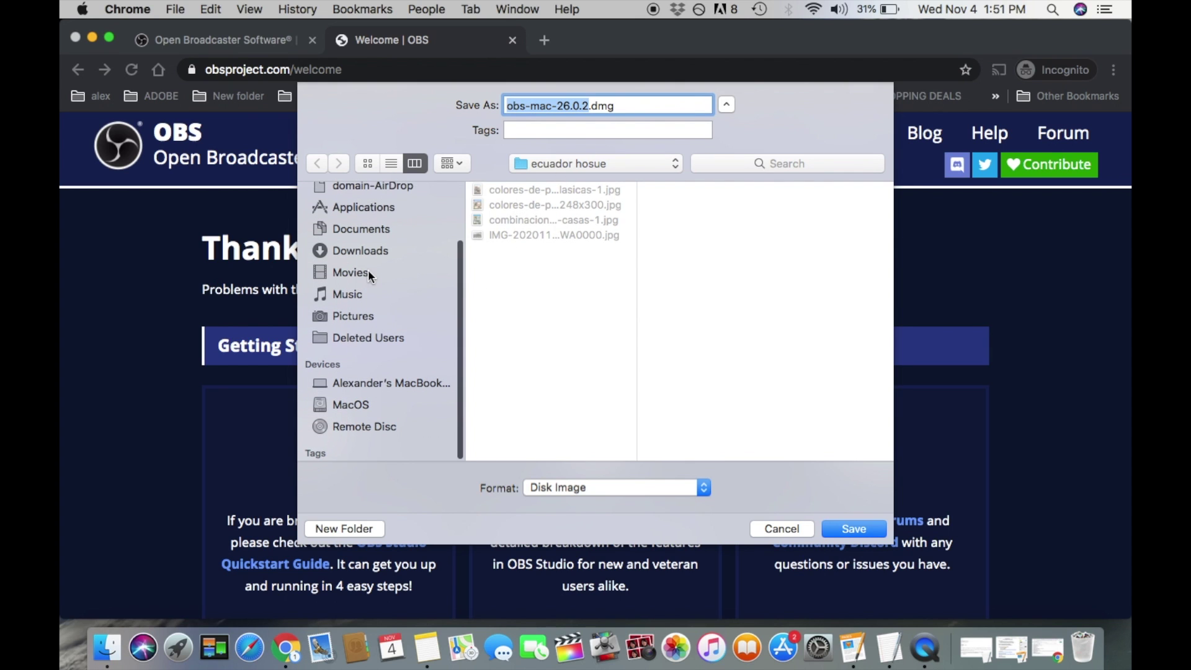
pyautogui.click(368, 272)
pyautogui.click(367, 295)
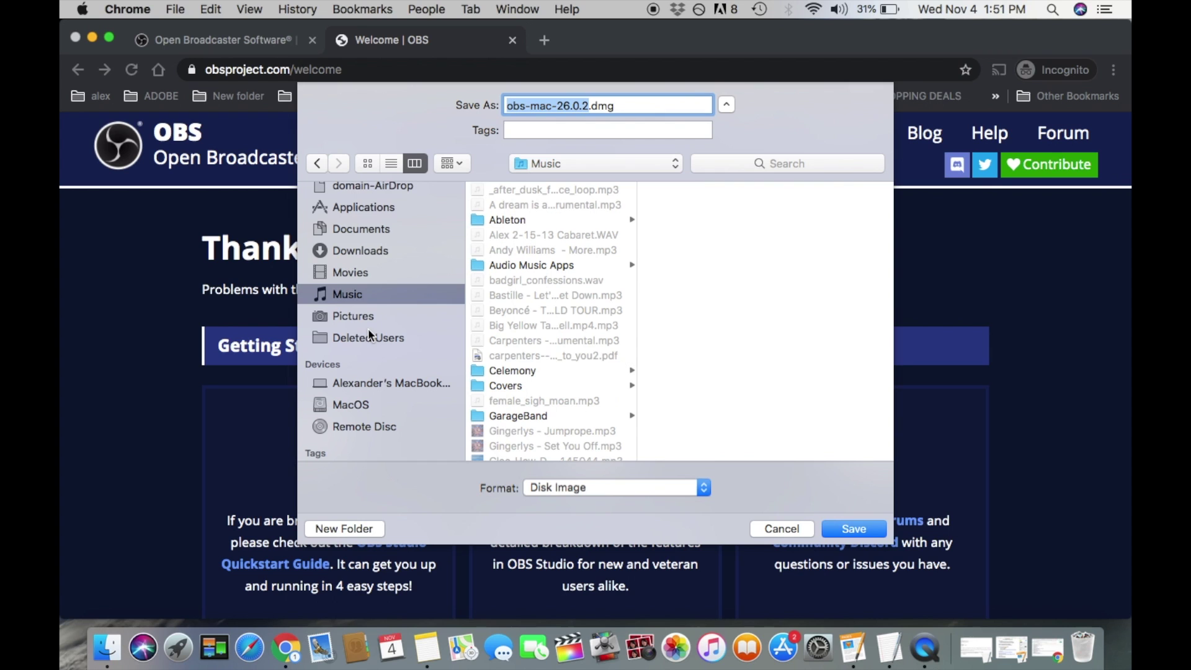
pyautogui.click(378, 209)
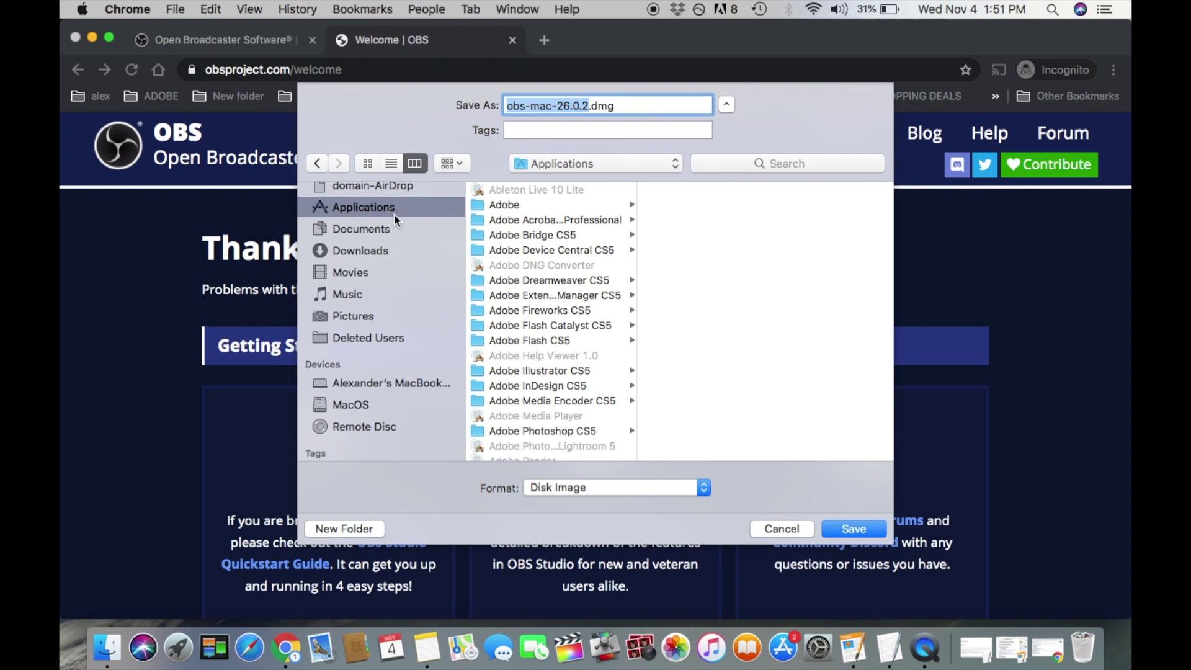
pyautogui.scroll(-10, 542, 271)
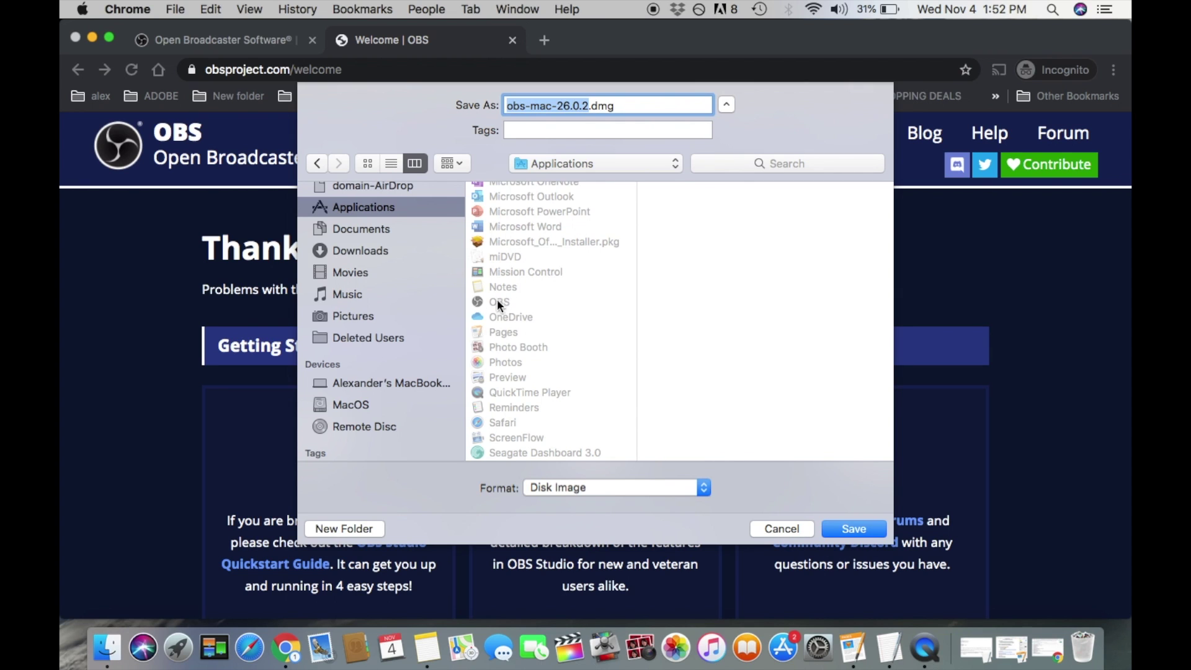
pyautogui.click(775, 530)
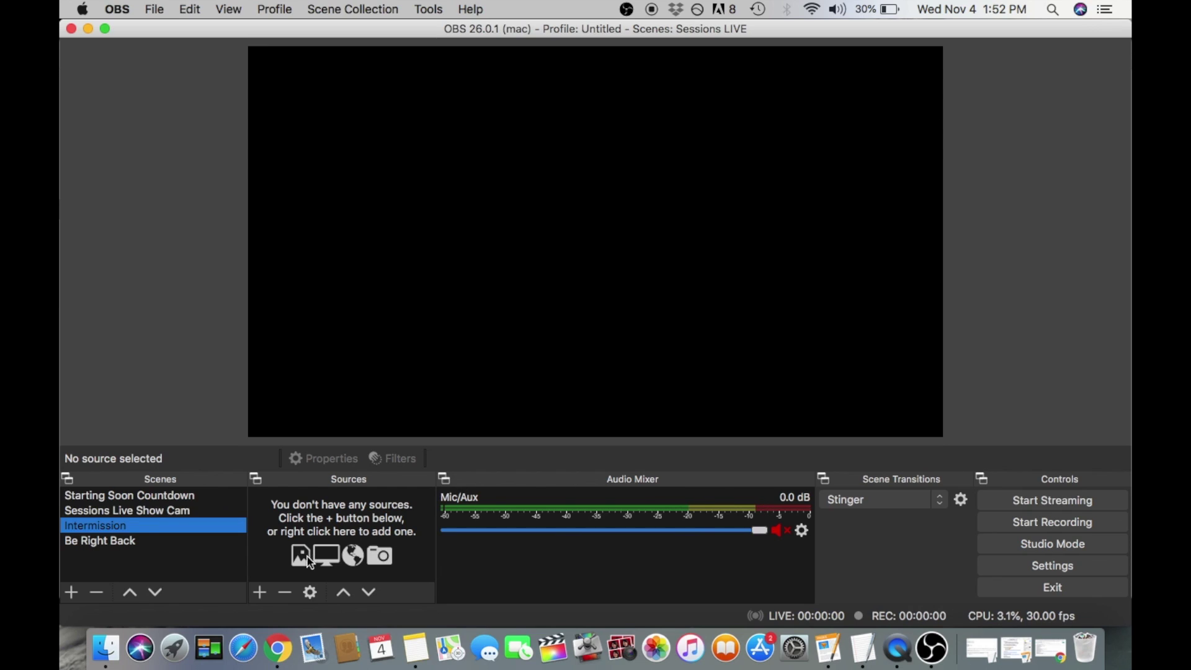
# Start a new Video Capture Device source for the Intermission scene named 'webcam'.
pyautogui.click(259, 592)
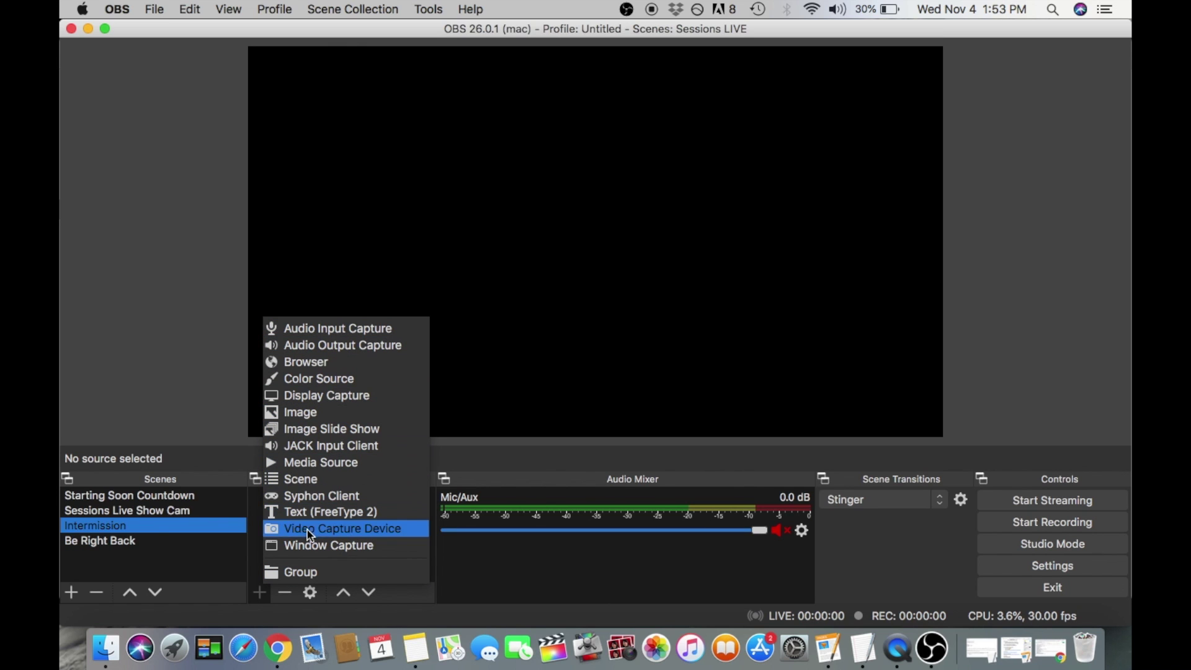
pyautogui.click(335, 528)
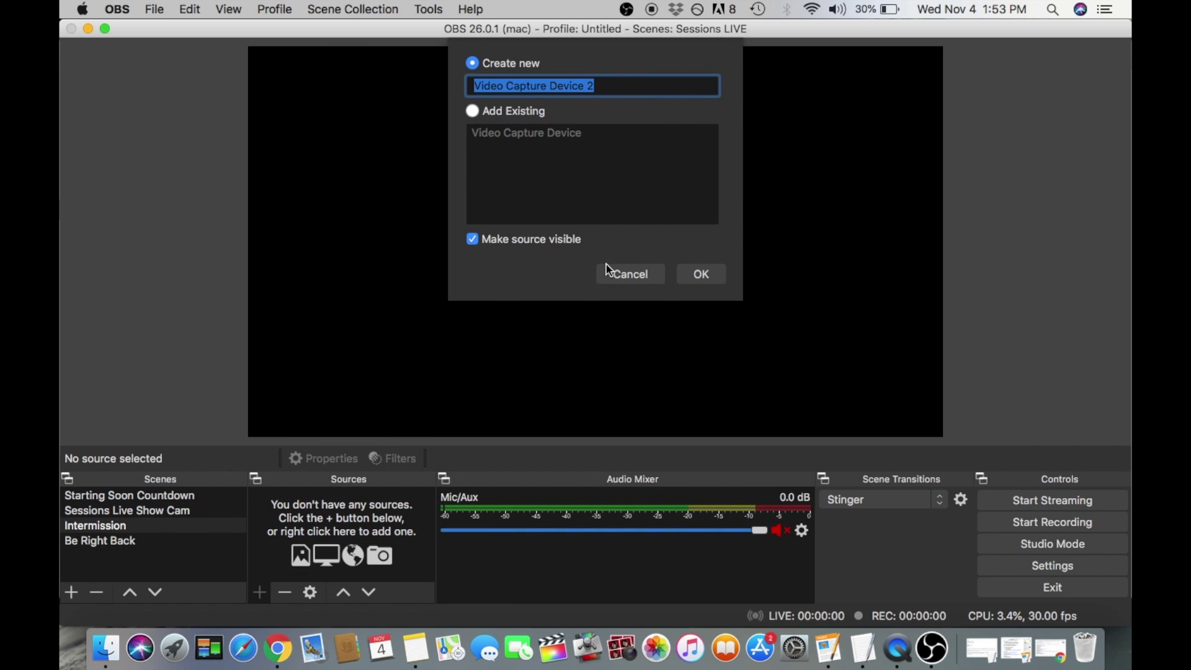
pyautogui.write('webc')
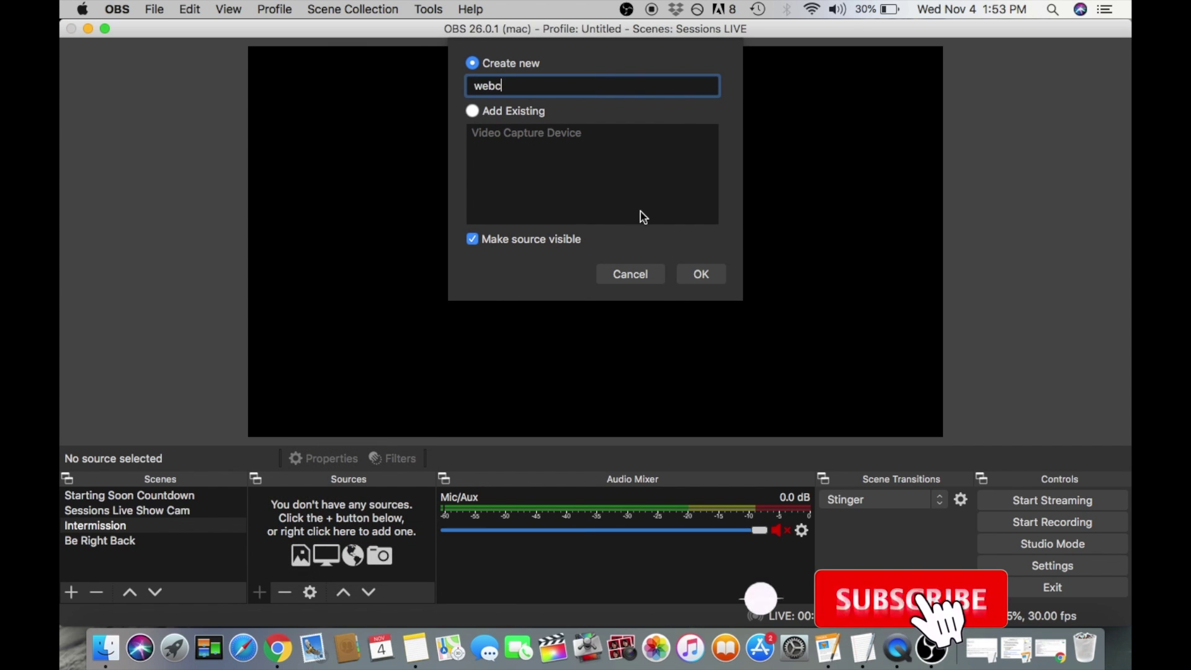
pyautogui.write('am')
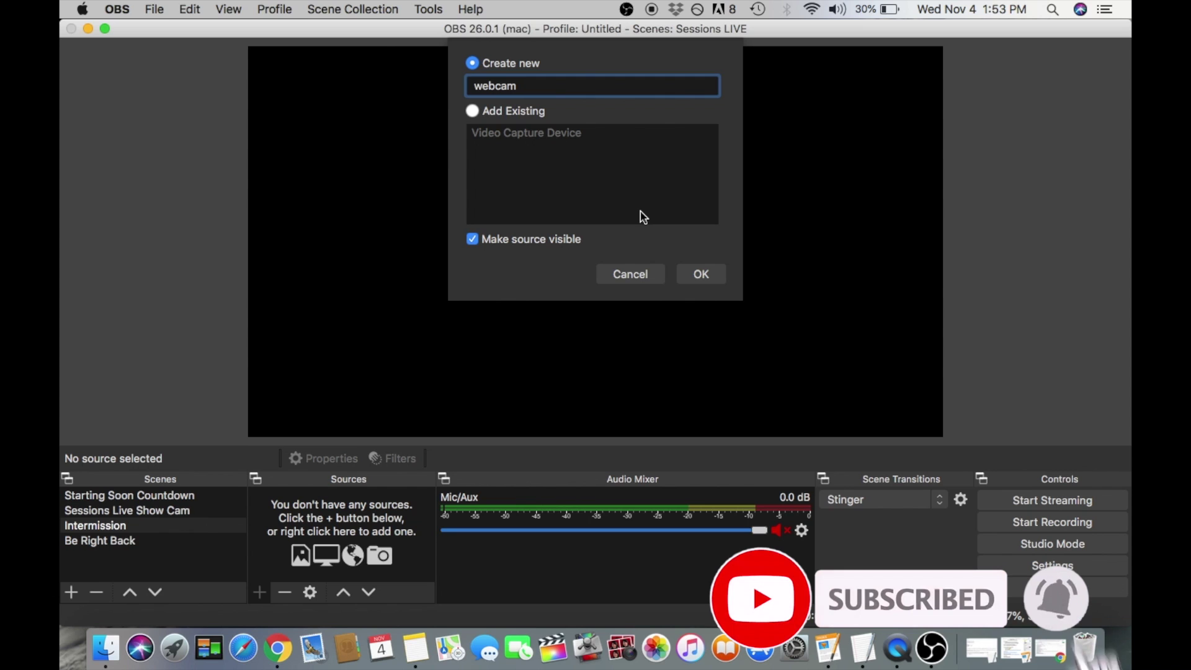
# Create the webcam source using FaceTime HD Camera (Built-in) at the 1280x720 preset.
pyautogui.click(700, 274)
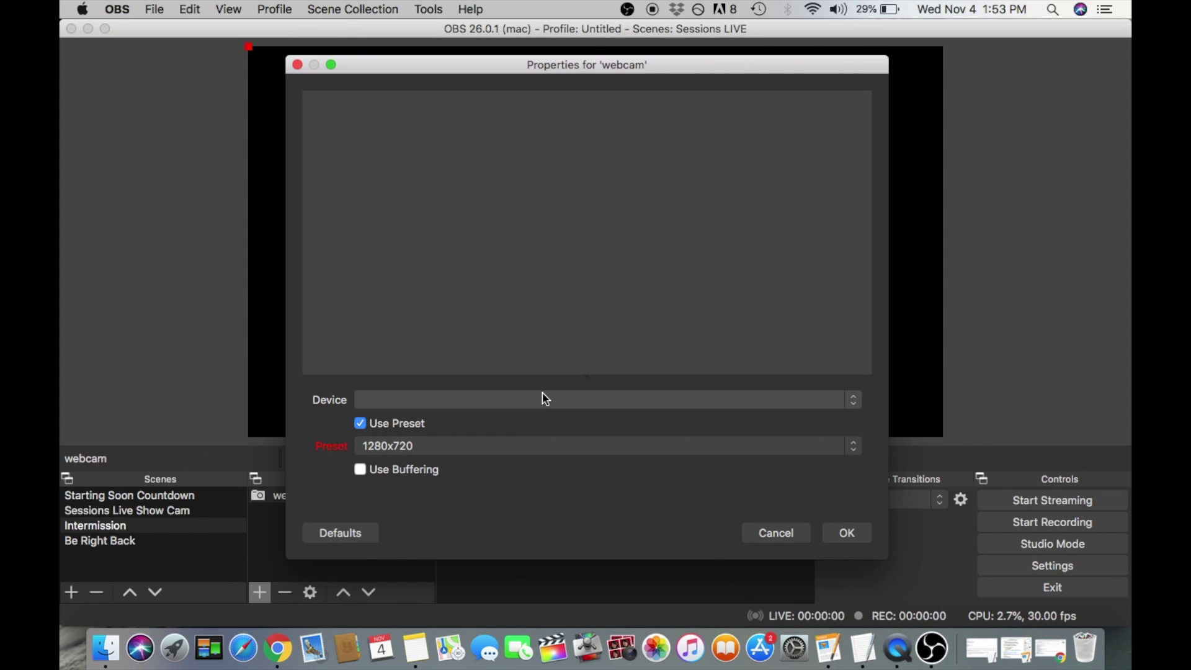
pyautogui.click(394, 400)
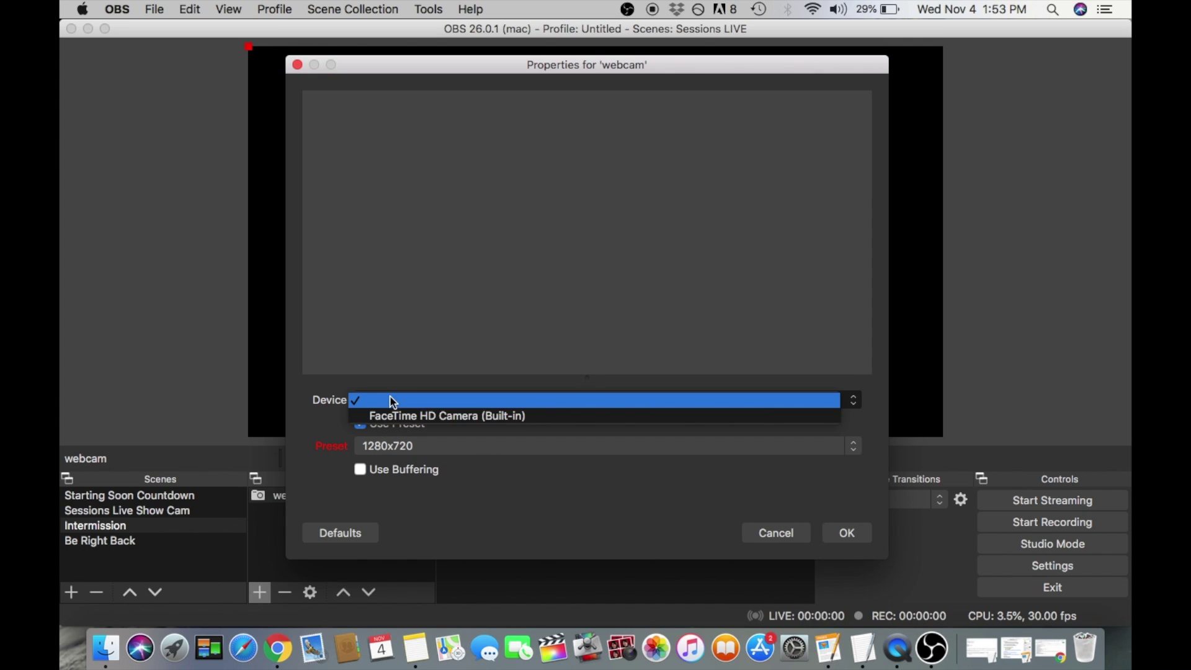
pyautogui.click(402, 416)
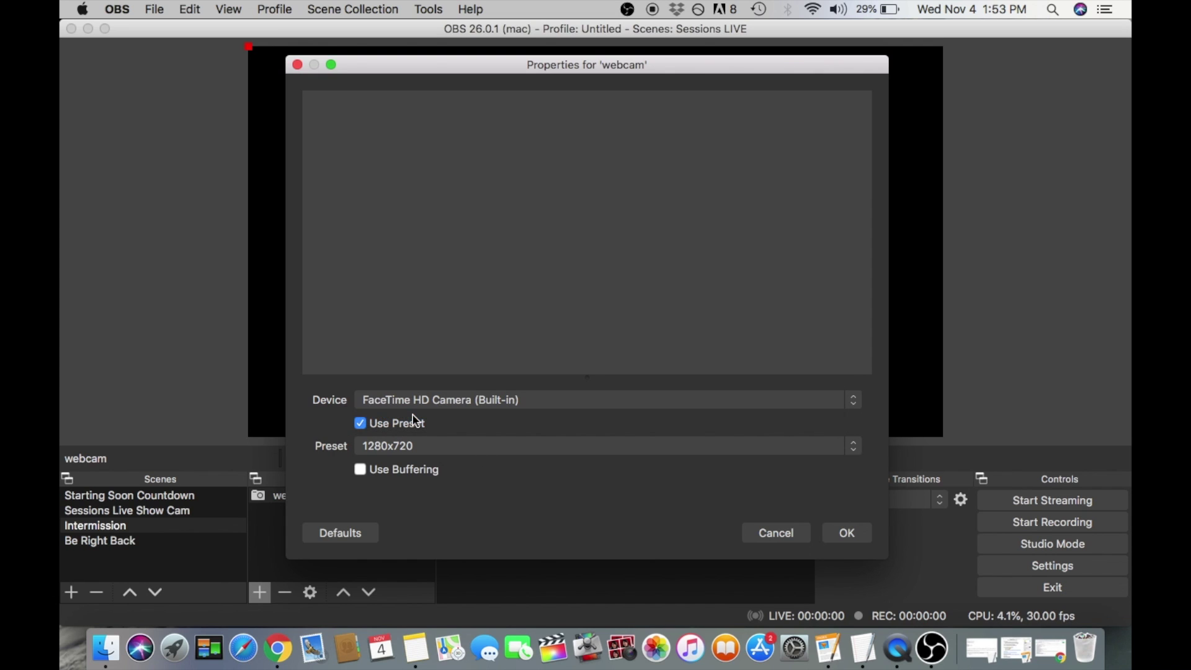
pyautogui.click(462, 404)
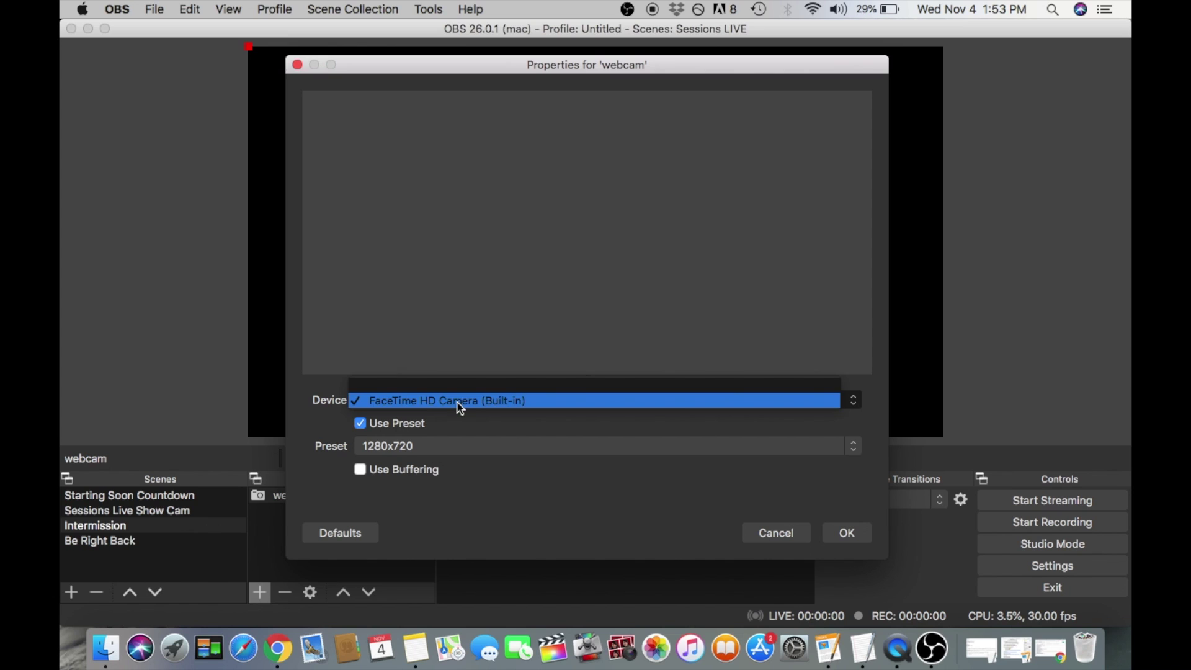
pyautogui.click(462, 403)
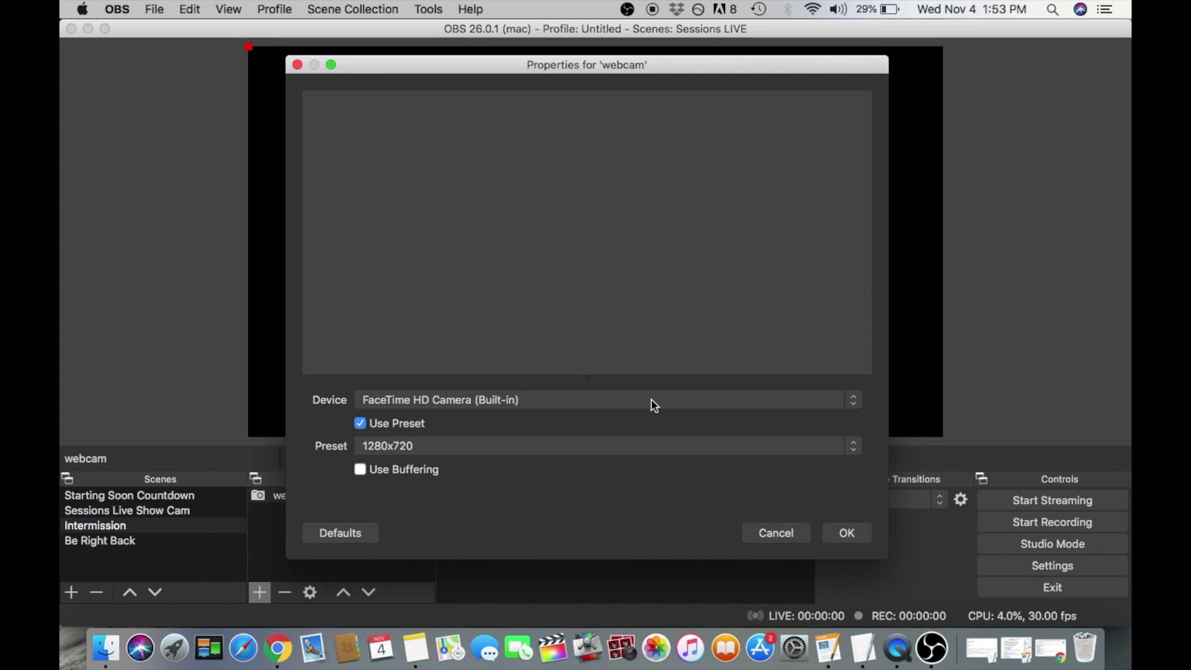
pyautogui.click(847, 533)
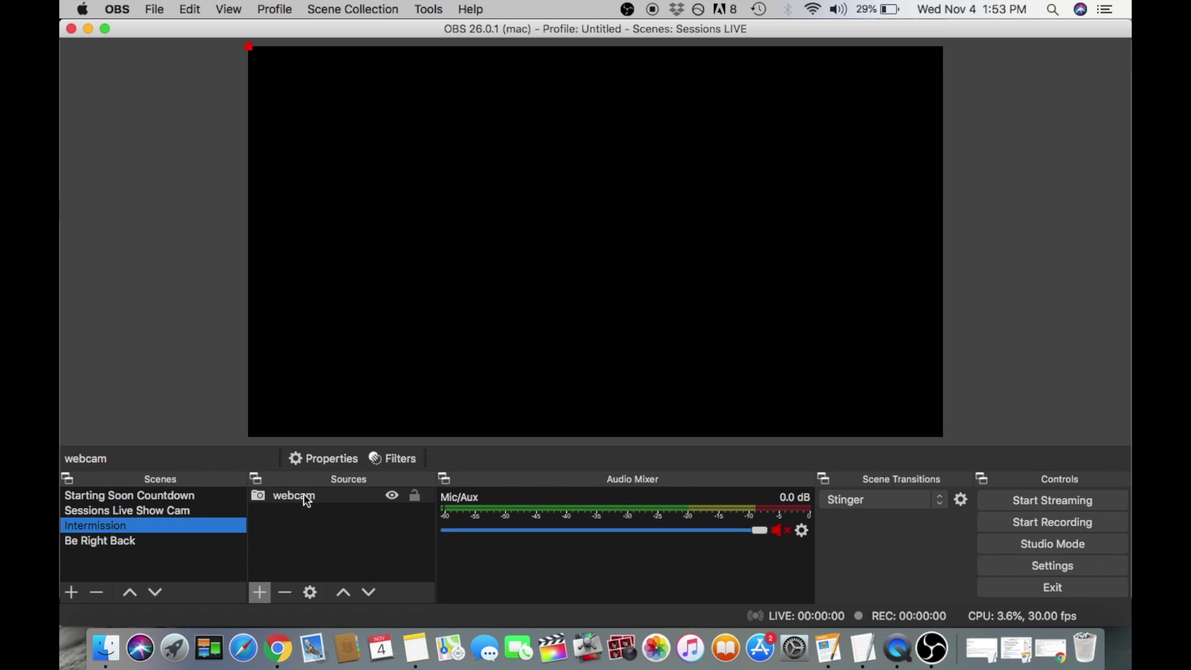
# Add a 'blue yehti mic' audio input capture source using the Yeti Stereo Microphone.
pyautogui.click(330, 501)
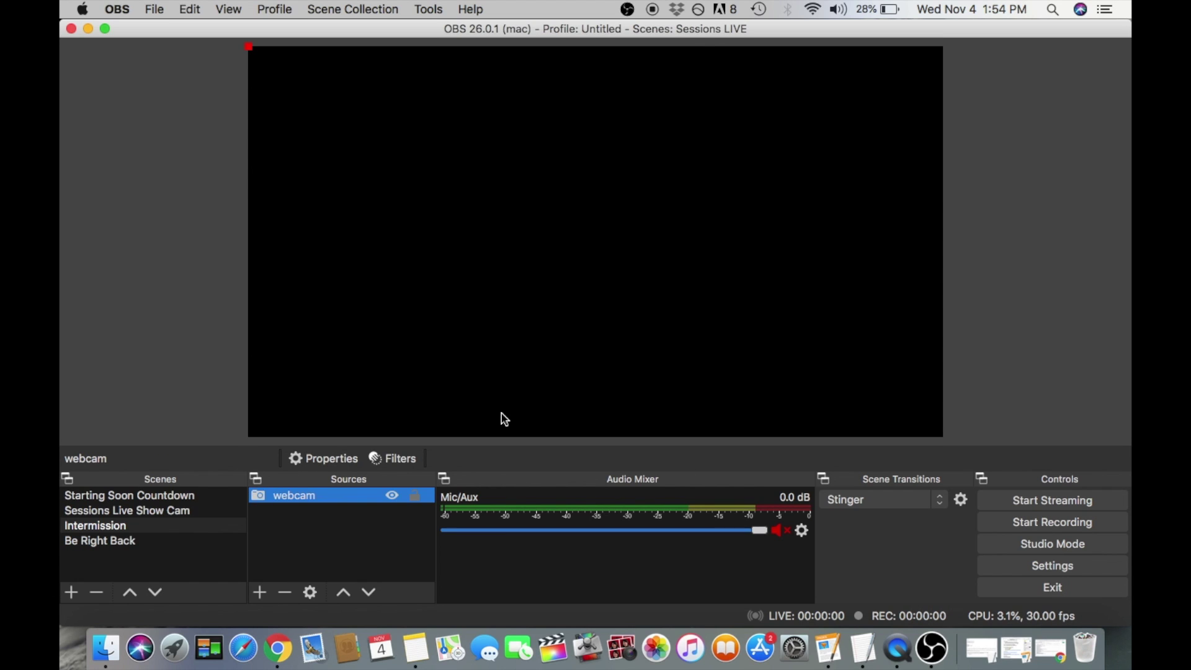
pyautogui.click(260, 589)
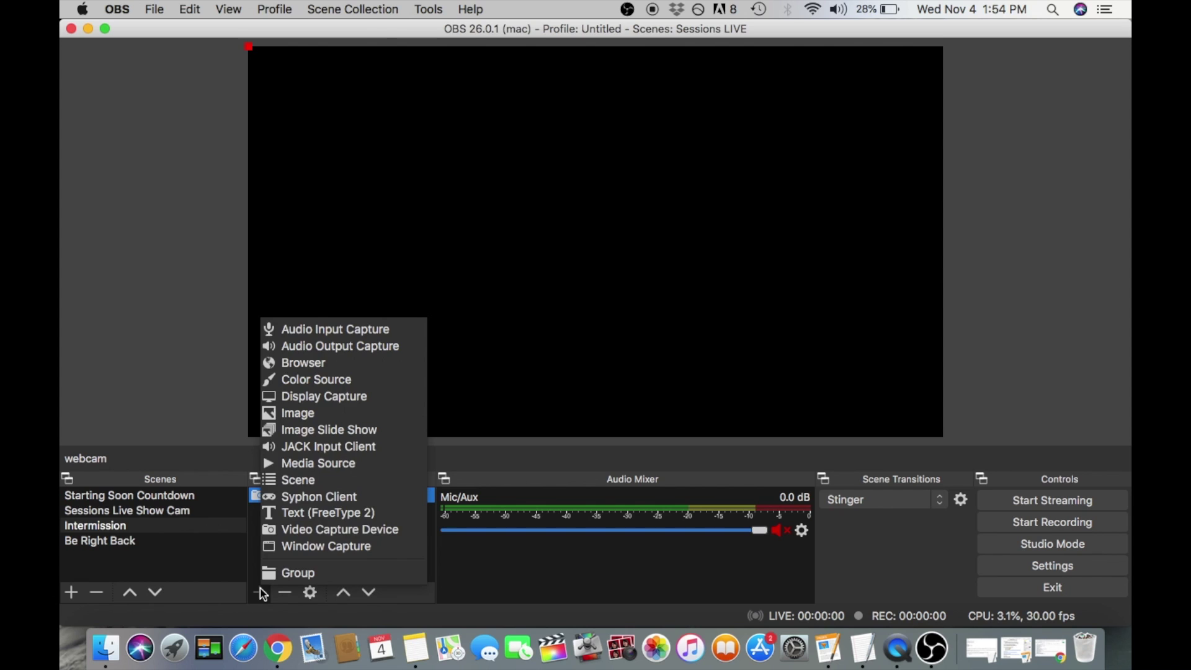
pyautogui.click(361, 335)
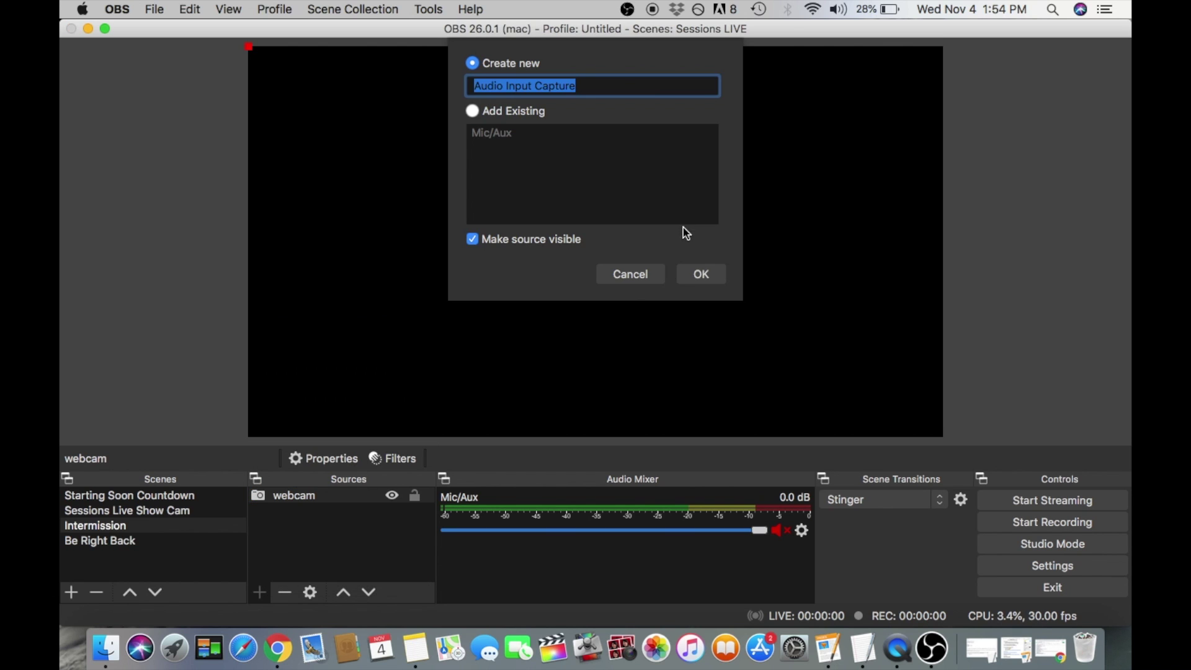
pyautogui.click(702, 273)
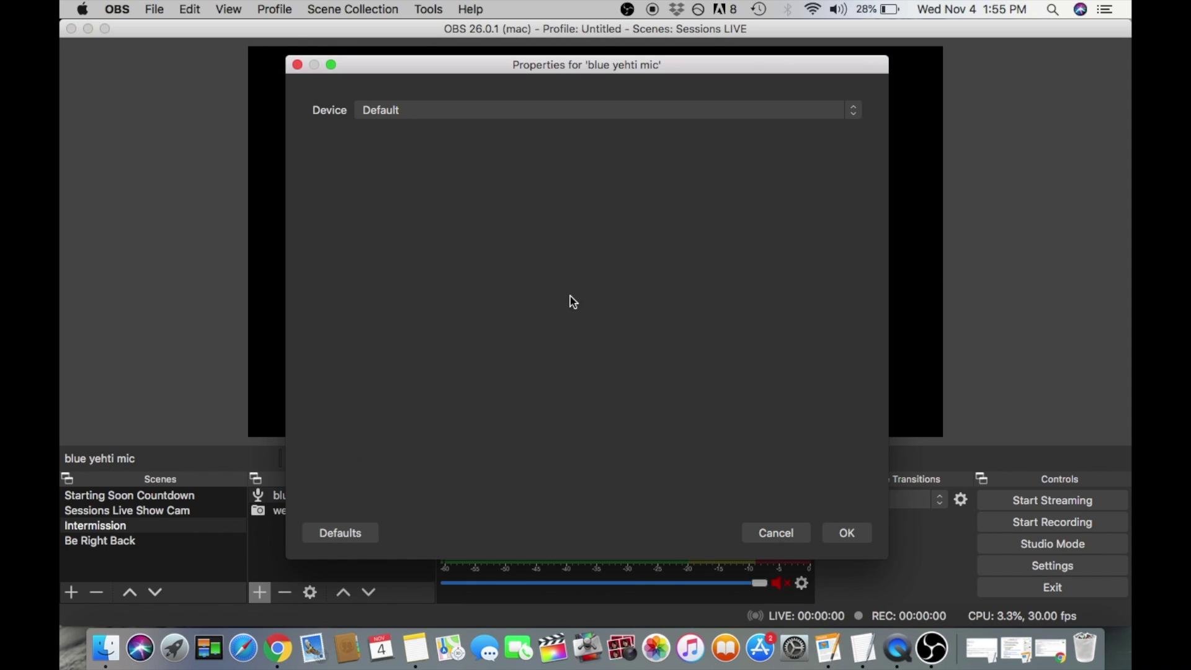
pyautogui.click(506, 111)
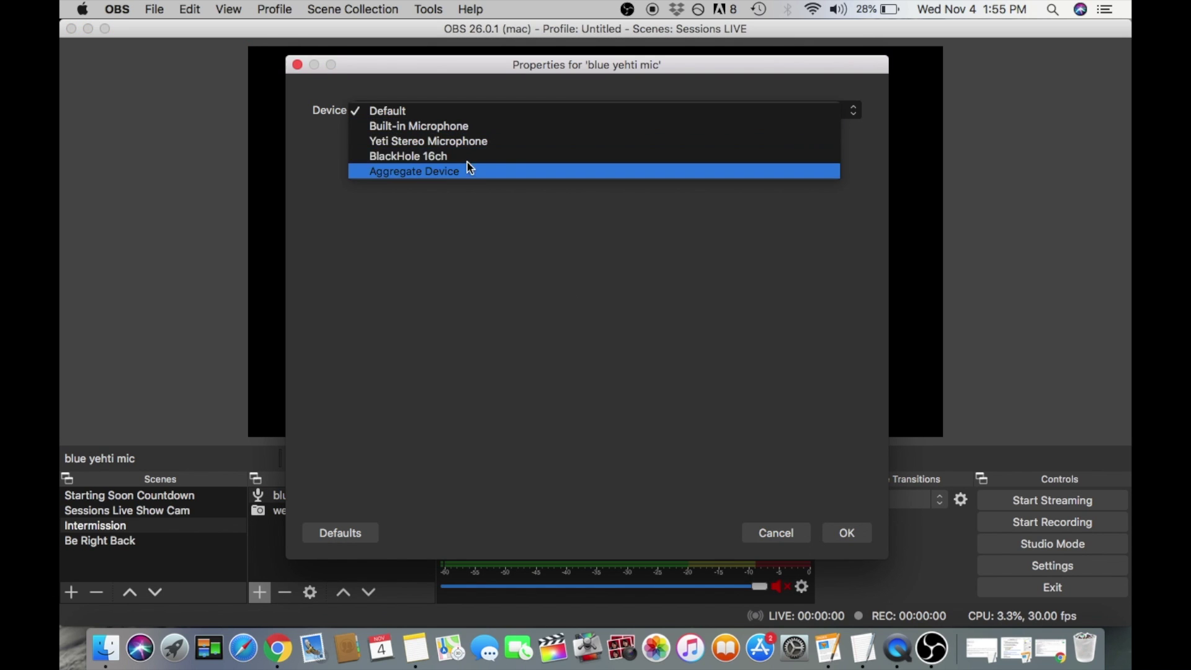
pyautogui.click(476, 141)
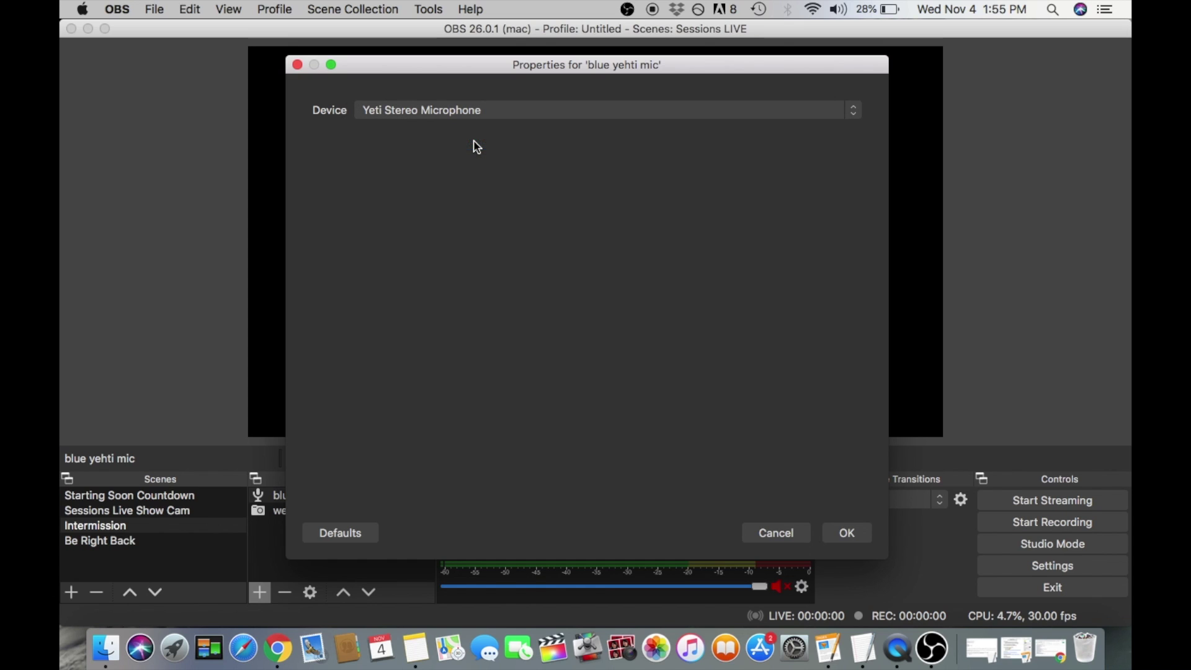
pyautogui.click(788, 533)
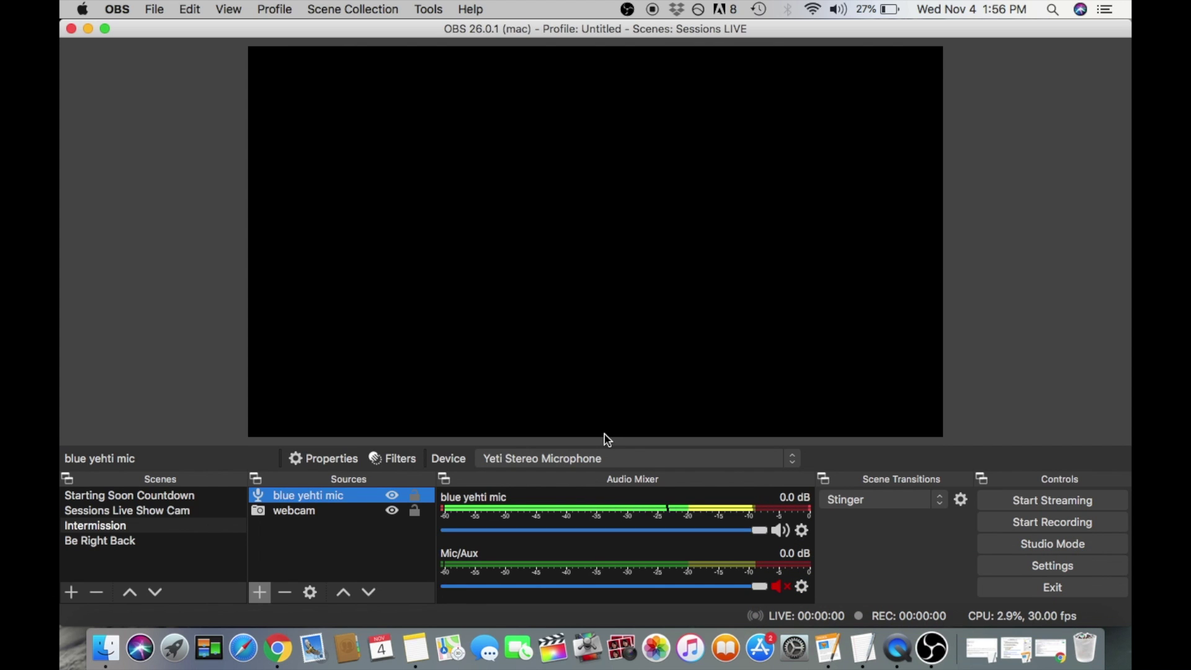
# Switch the blue yehti mic source's capture device to BlackHole 16ch.
pyautogui.doubleClick(347, 497)
pyautogui.click(525, 109)
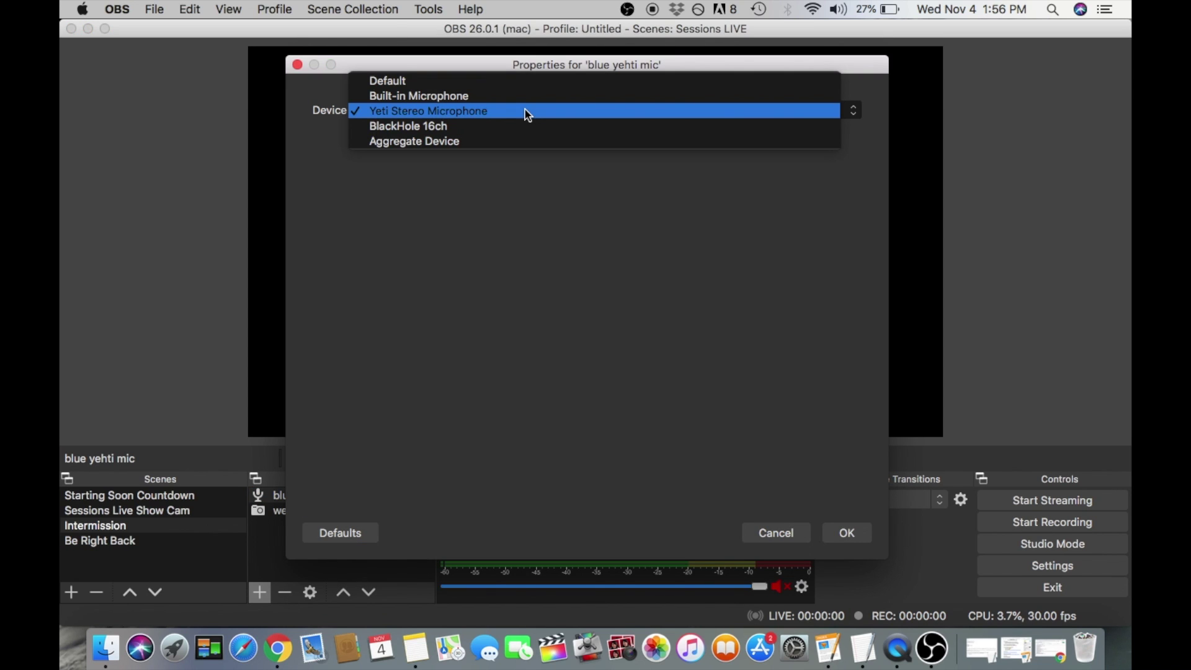
pyautogui.click(467, 127)
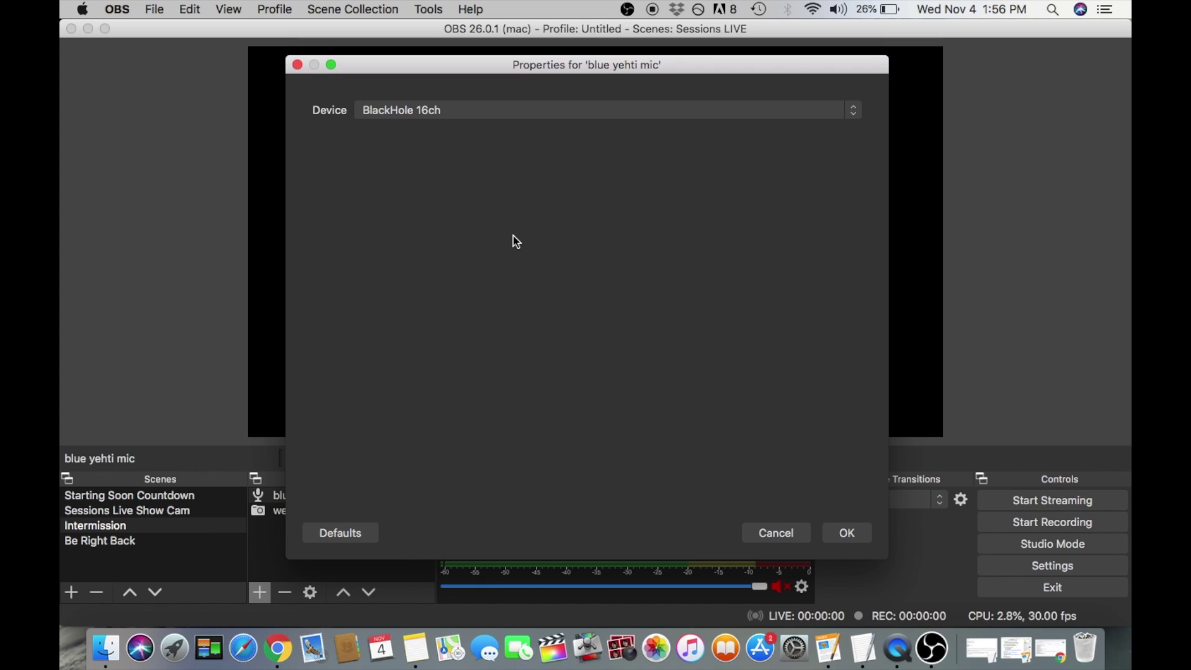
pyautogui.click(799, 538)
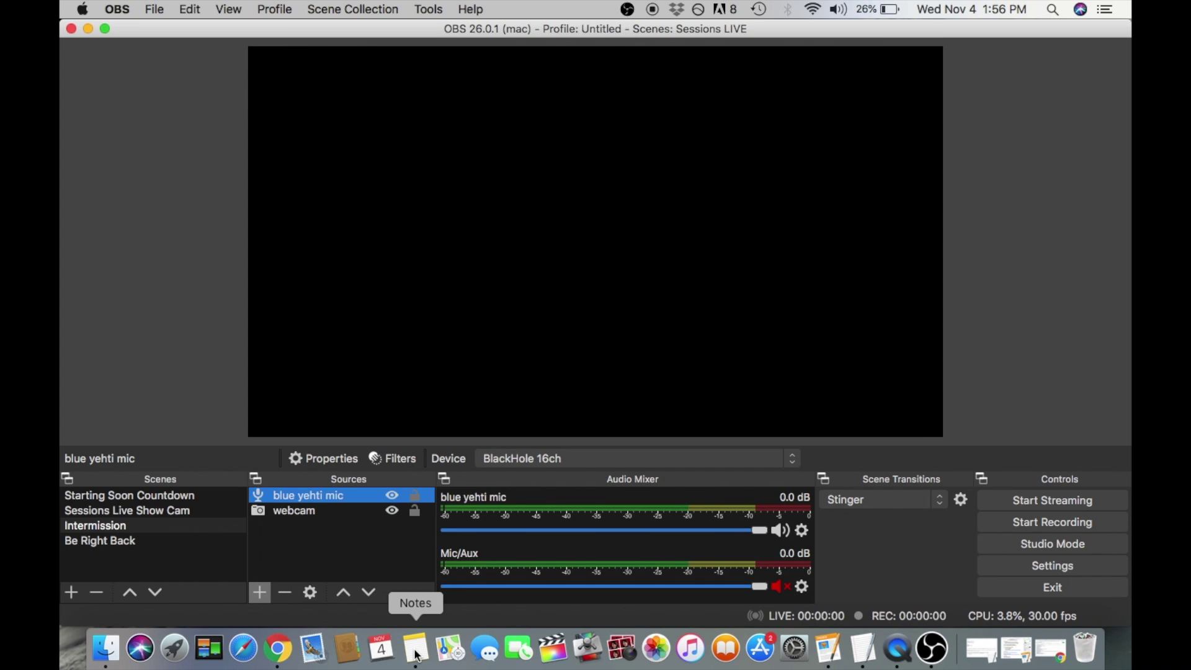
pyautogui.click(1012, 571)
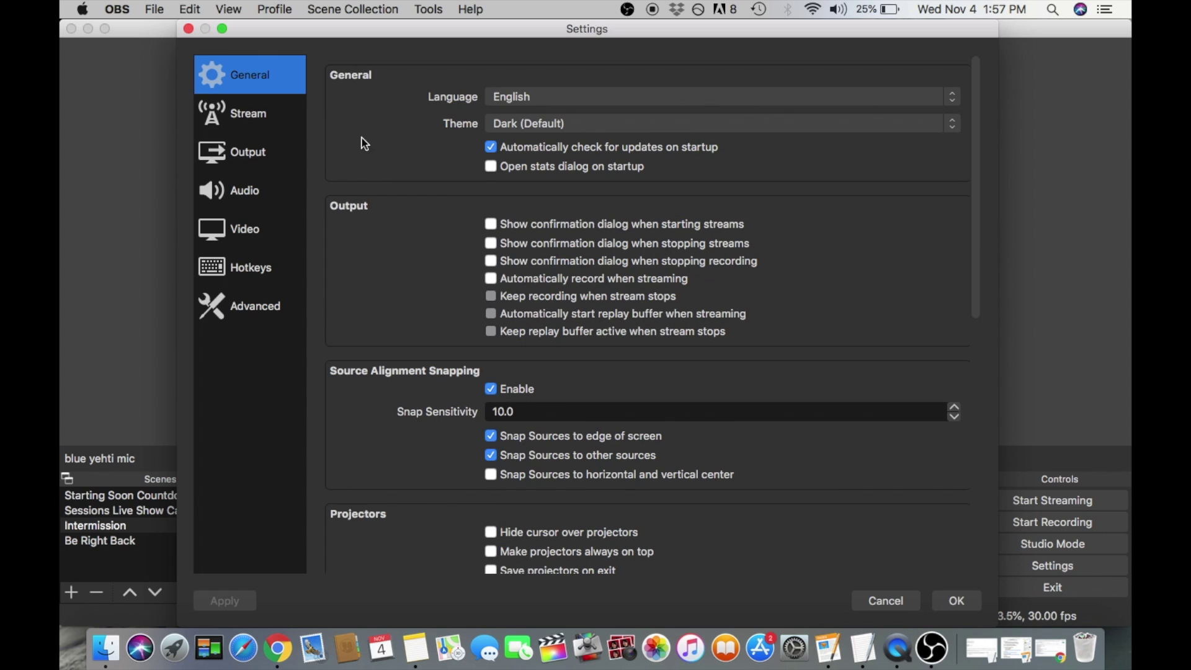
# Keep Output settings at 2500 Kbps video bitrate and 160 audio bitrate.
pyautogui.click(253, 152)
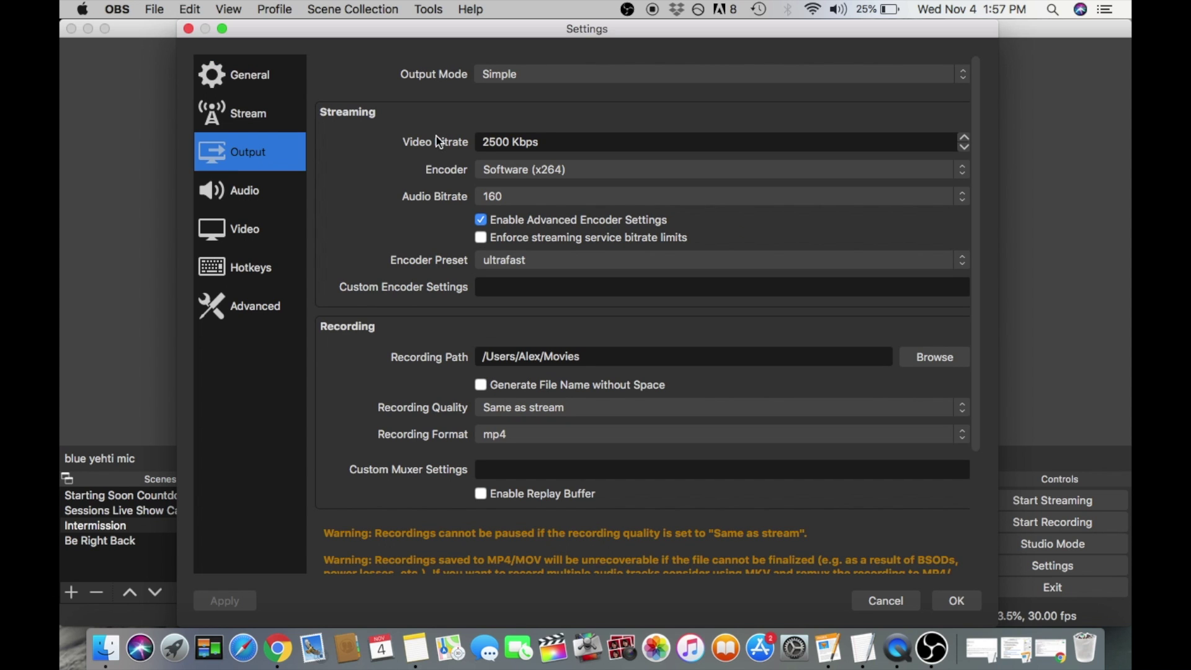
pyautogui.moveTo(507, 142); pyautogui.dragTo(551, 141)
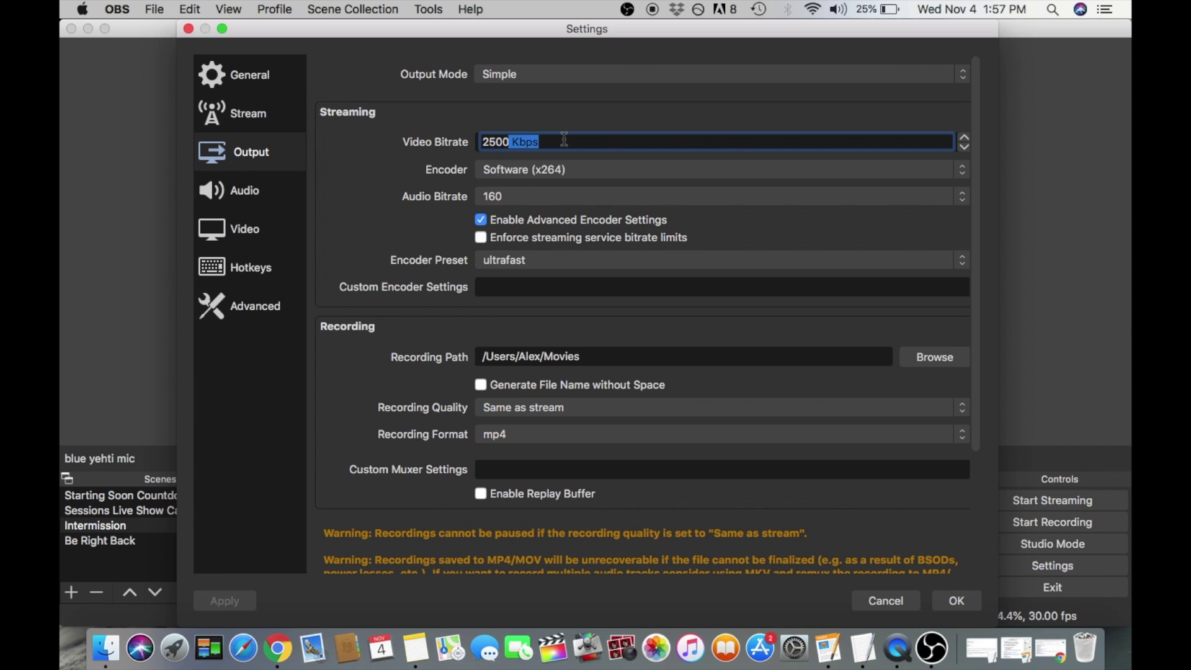
pyautogui.click(551, 141)
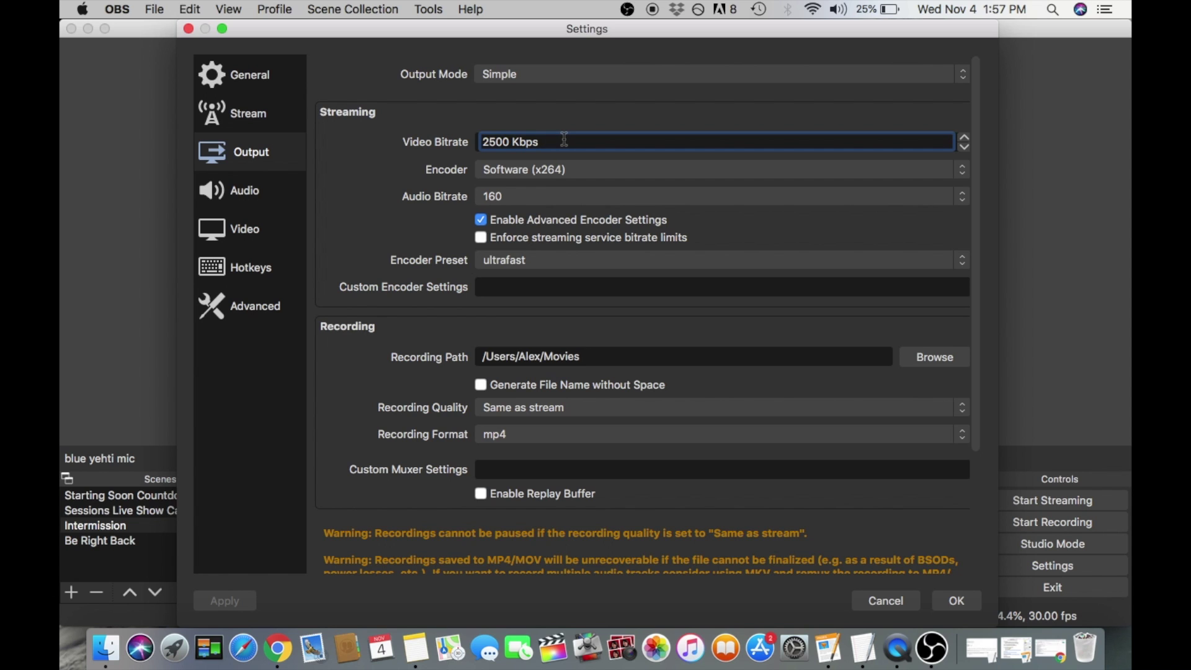
pyautogui.click(504, 197)
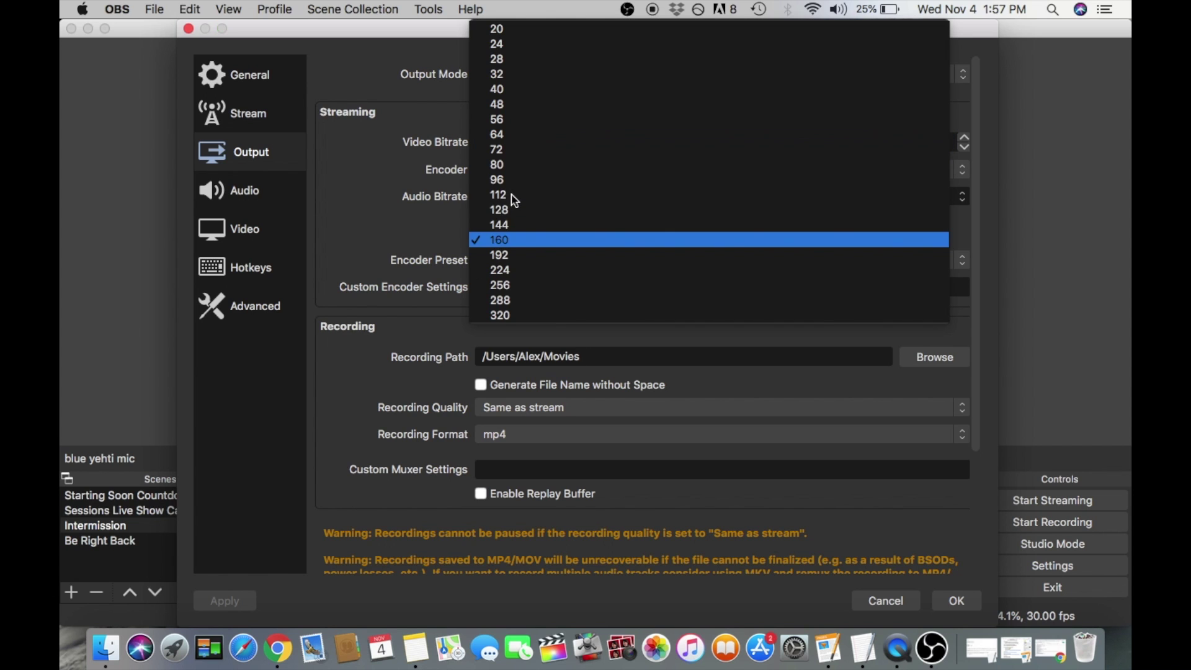
pyautogui.click(422, 209)
pyautogui.click(266, 225)
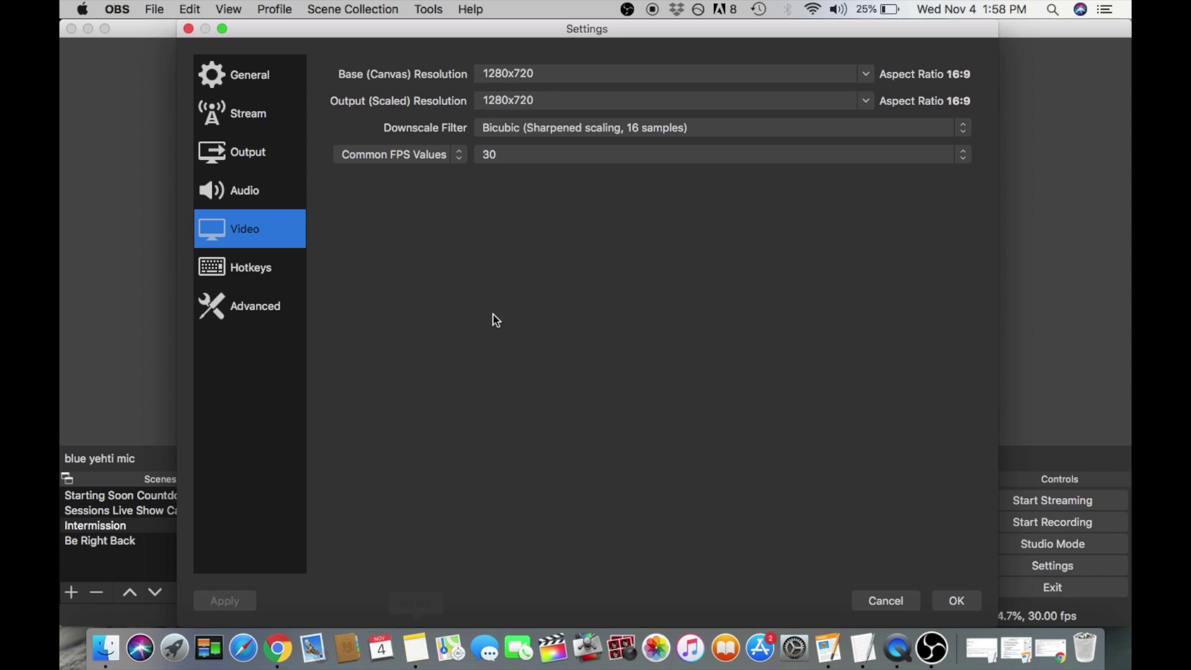
# Keep the Common FPS Value at 30 and review the Advanced network options.
pyautogui.click(501, 159)
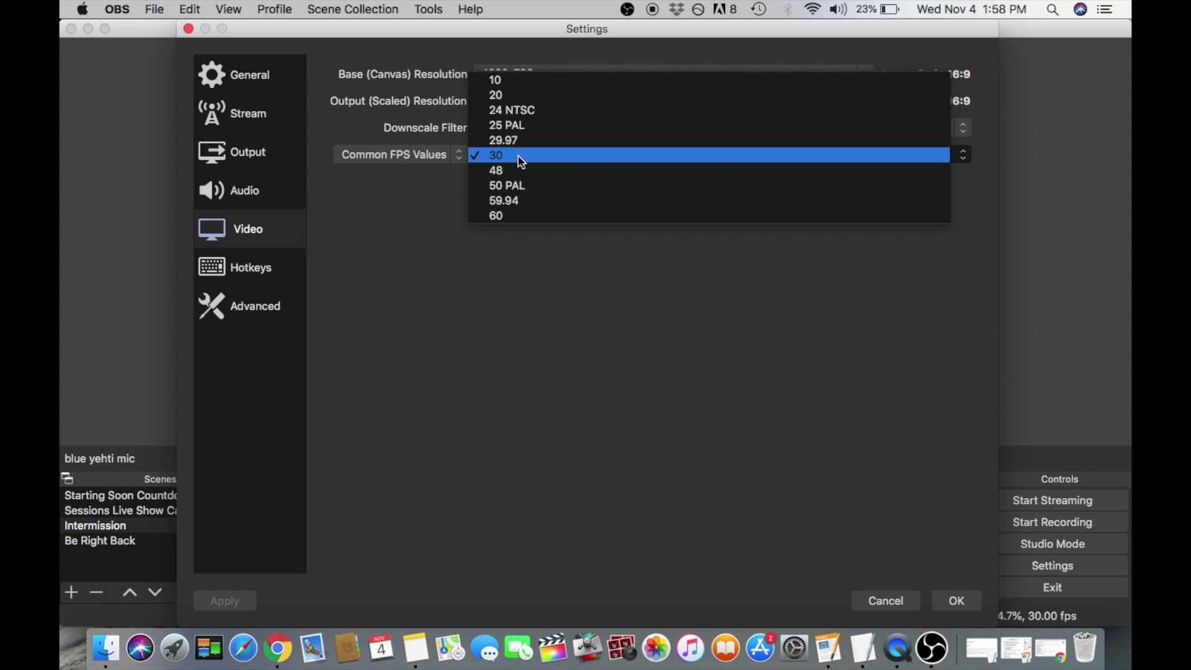
pyautogui.click(448, 207)
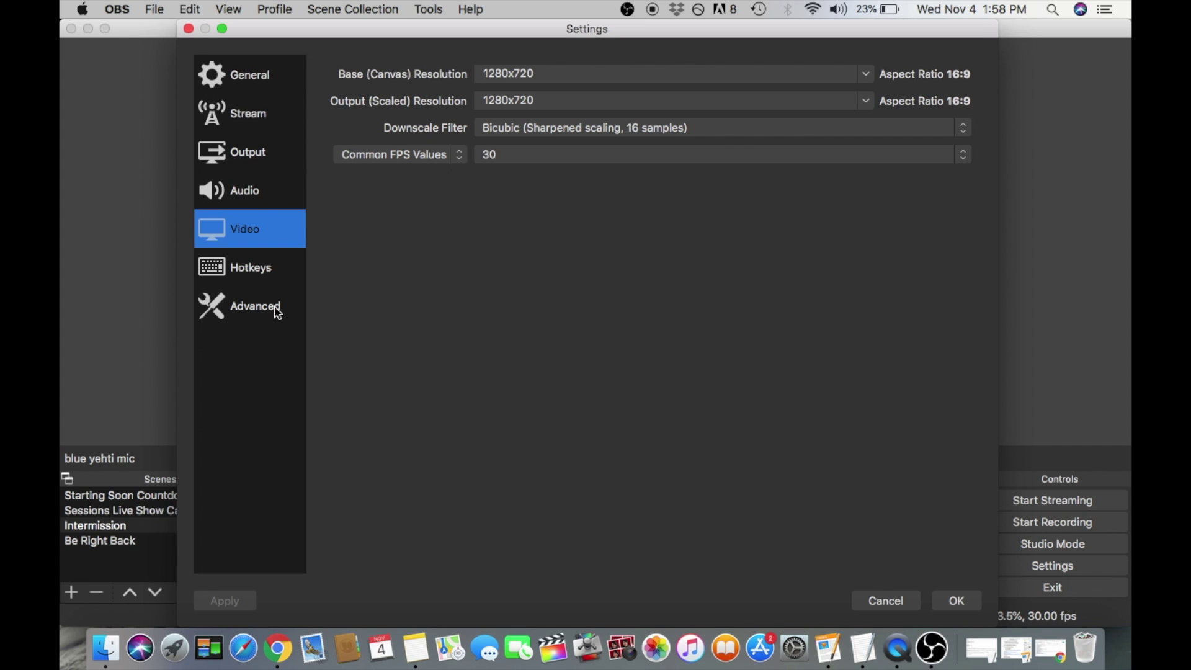
pyautogui.click(277, 310)
pyautogui.scroll(-2, 572, 369)
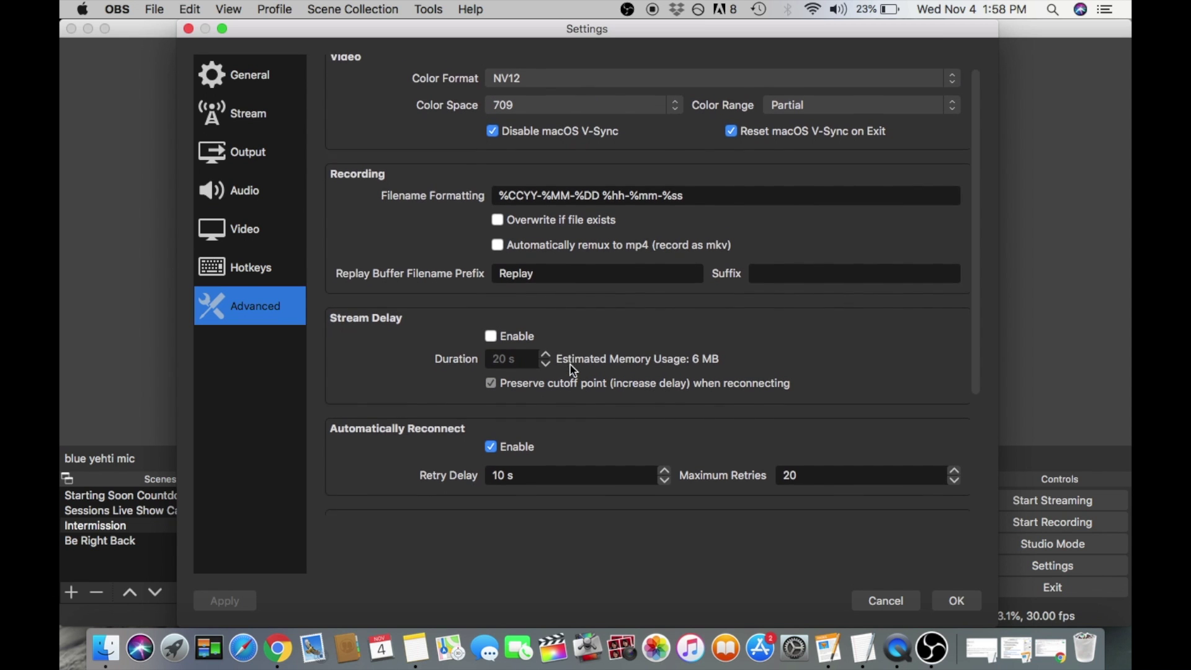
pyautogui.scroll(-5, 572, 367)
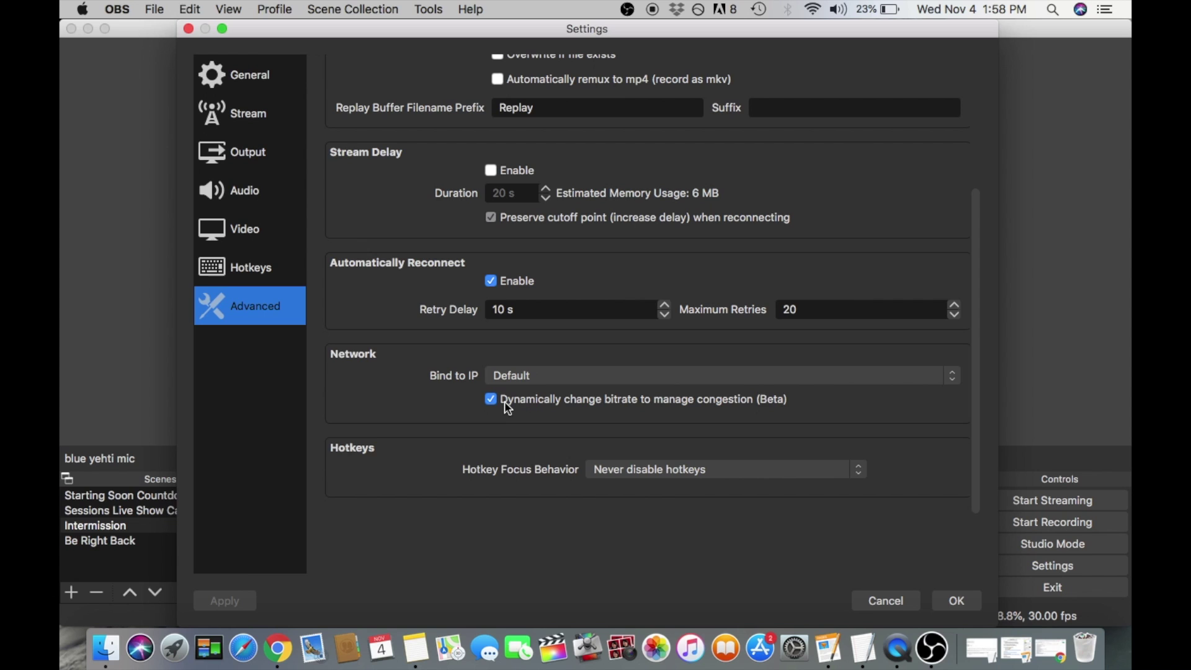
pyautogui.moveTo(492, 407)
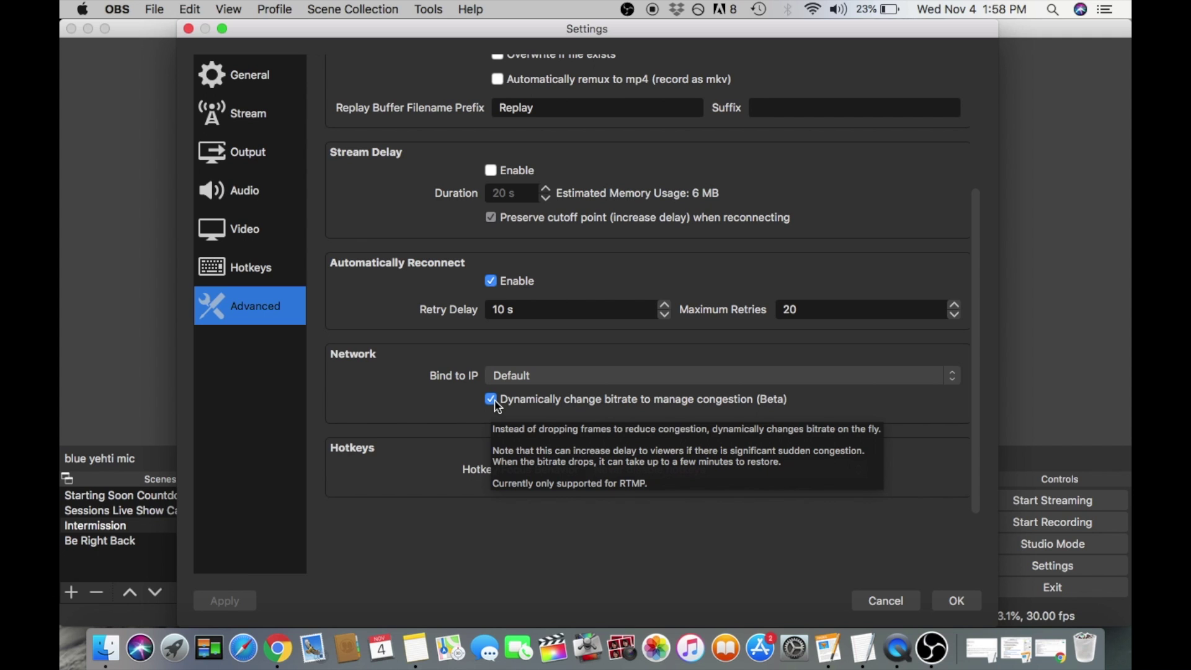
pyautogui.click(260, 196)
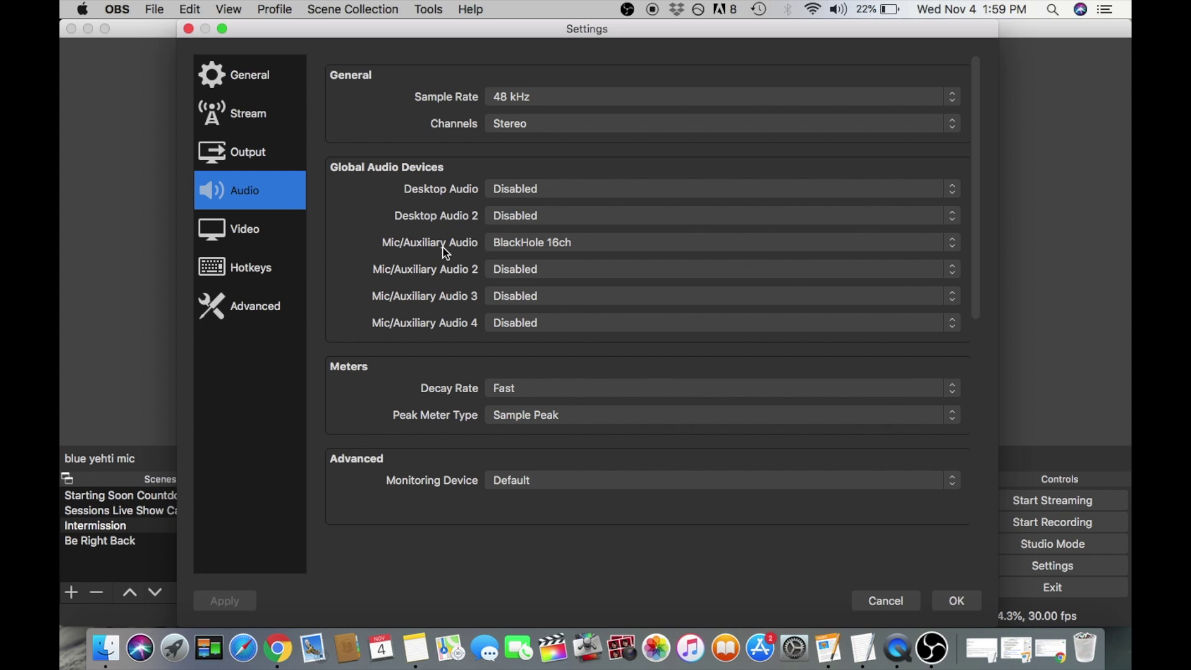
# Keep BlackHole 16ch as the Mic/Auxiliary Audio device and close Settings with OK.
pyautogui.click(514, 249)
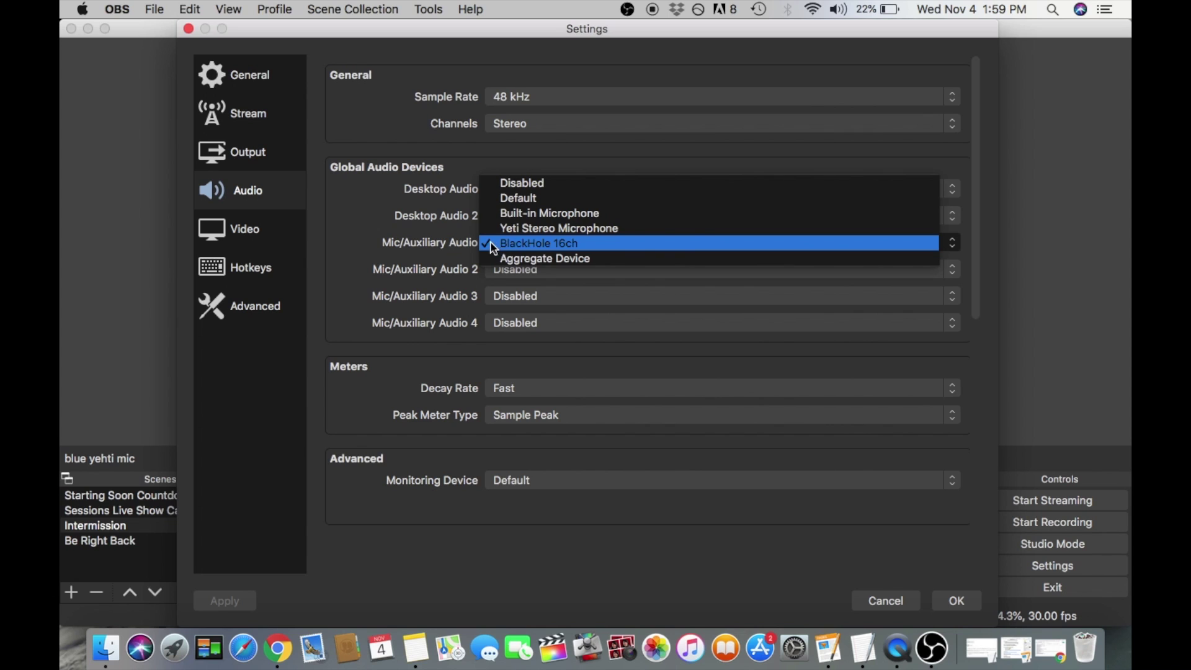
pyautogui.click(448, 246)
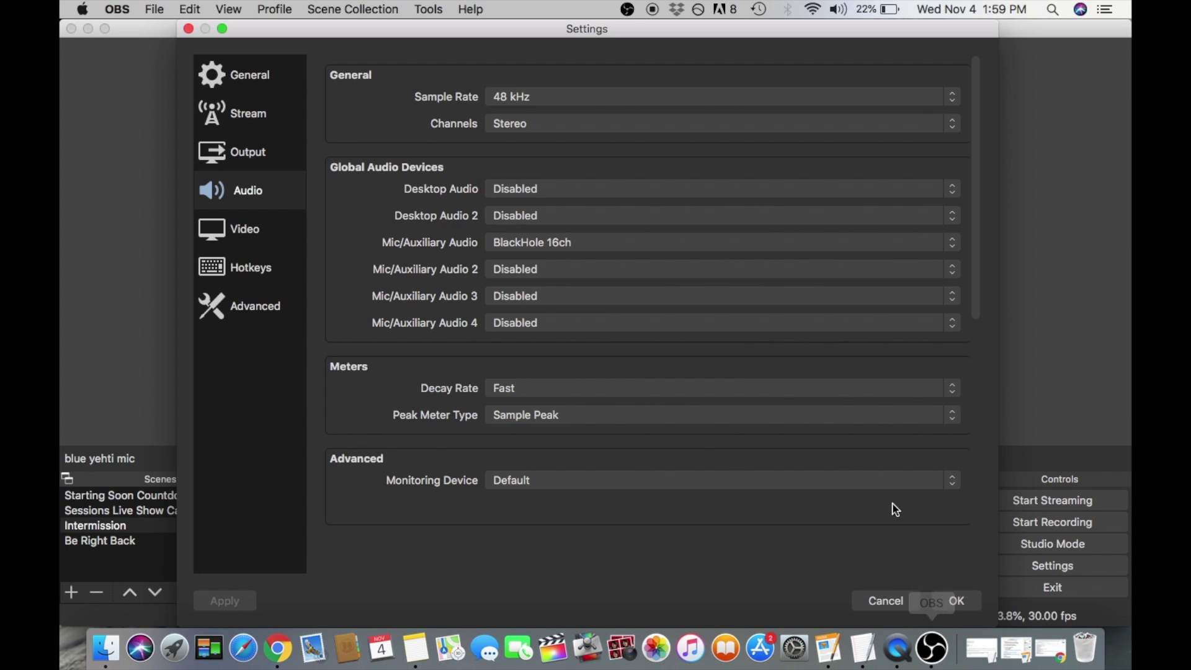
pyautogui.click(955, 600)
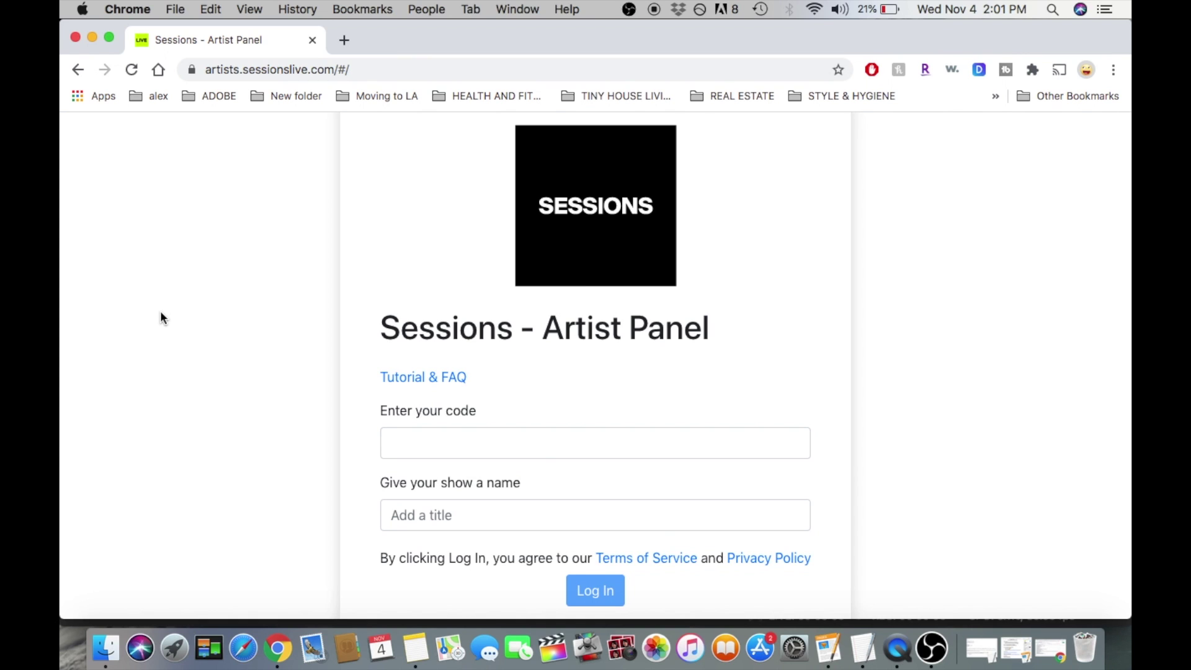
# Paste the artist access code into the login form and select the show name field.
pyautogui.click(437, 445)
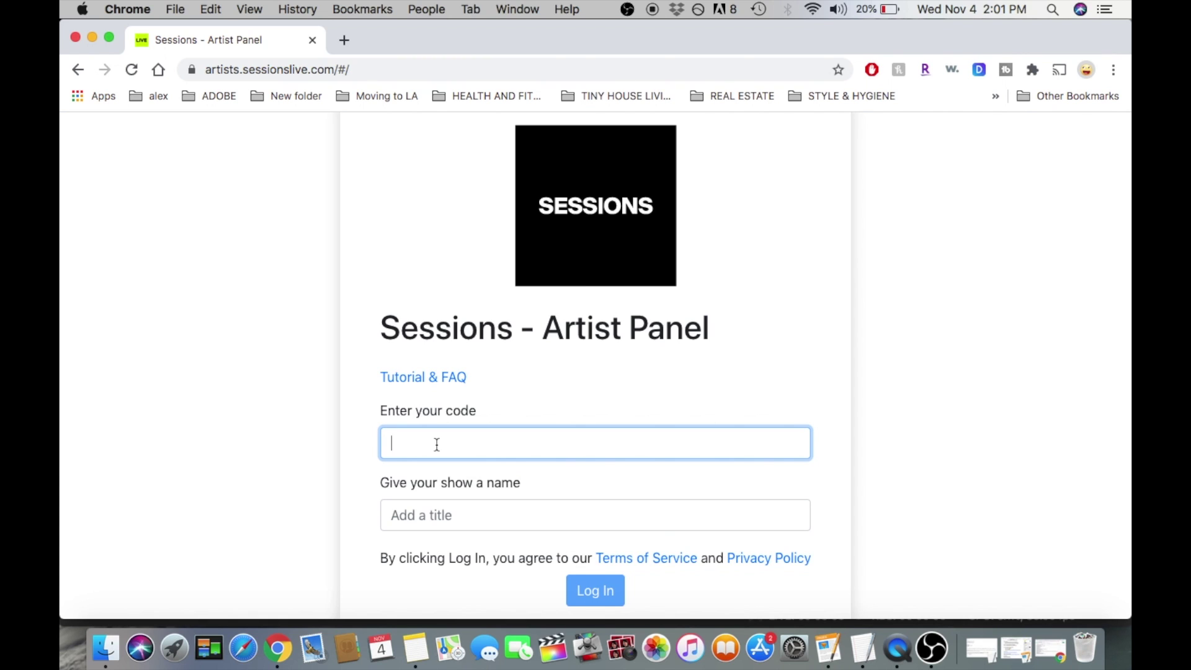
pyautogui.click(468, 515)
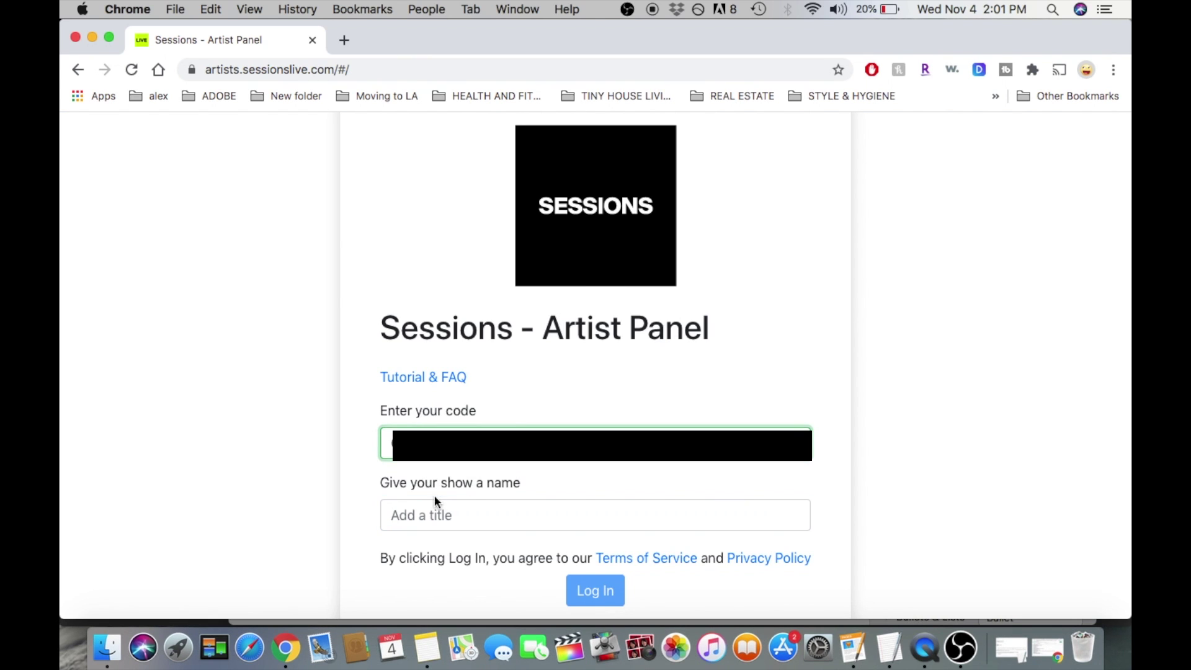
pyautogui.click(442, 510)
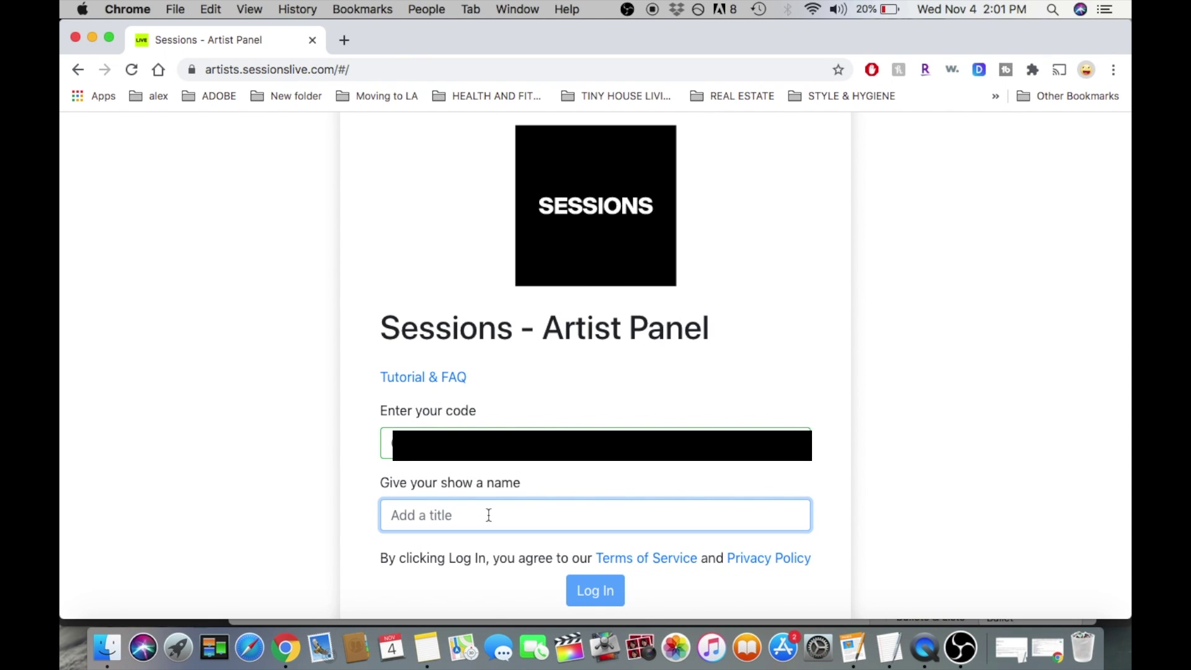
# Name the show 'Test', log in, and scroll the Live page down to the Song Requests Queue.
pyautogui.write('Test')
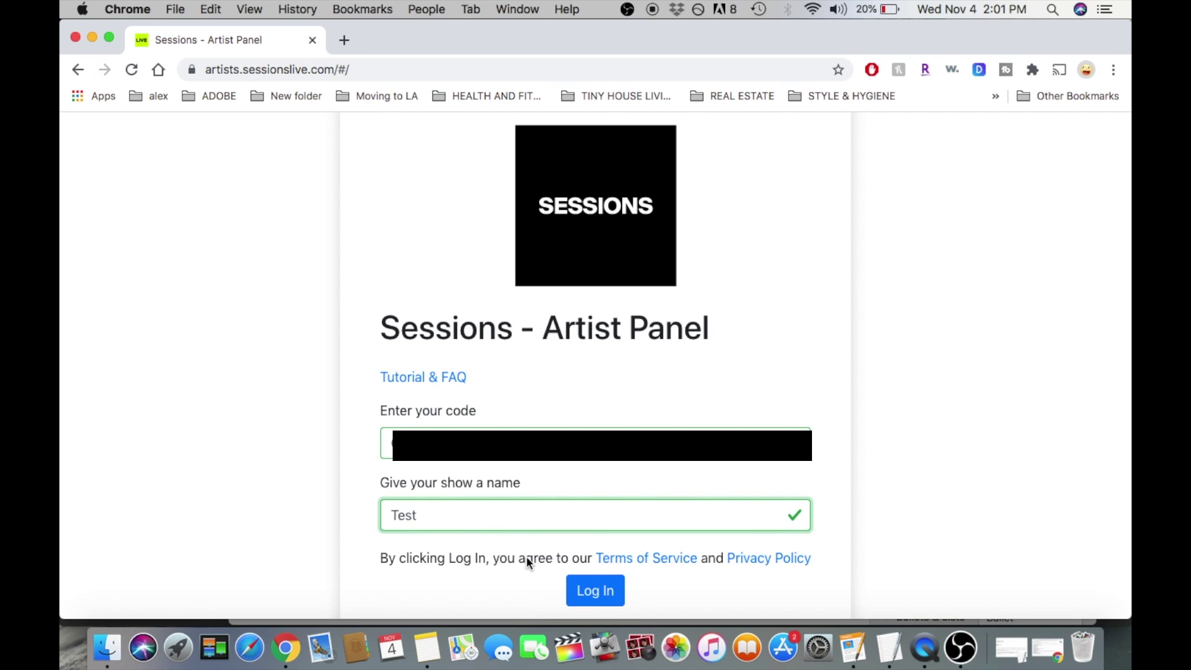
pyautogui.click(594, 591)
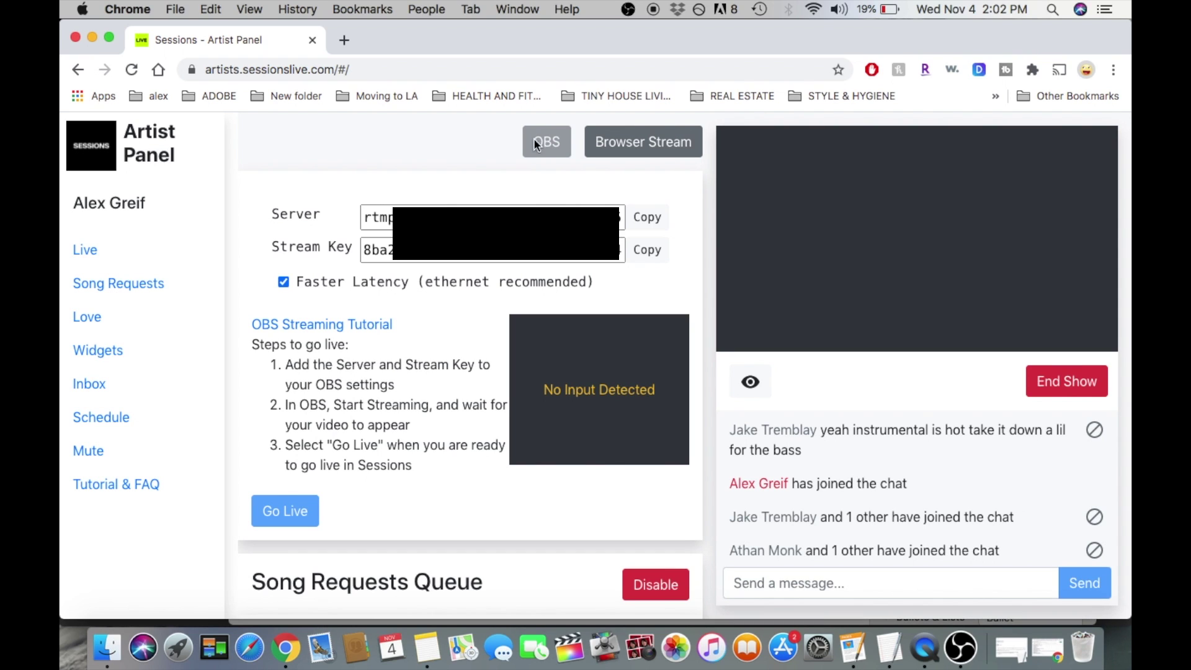
pyautogui.scroll(-1, 546, 146)
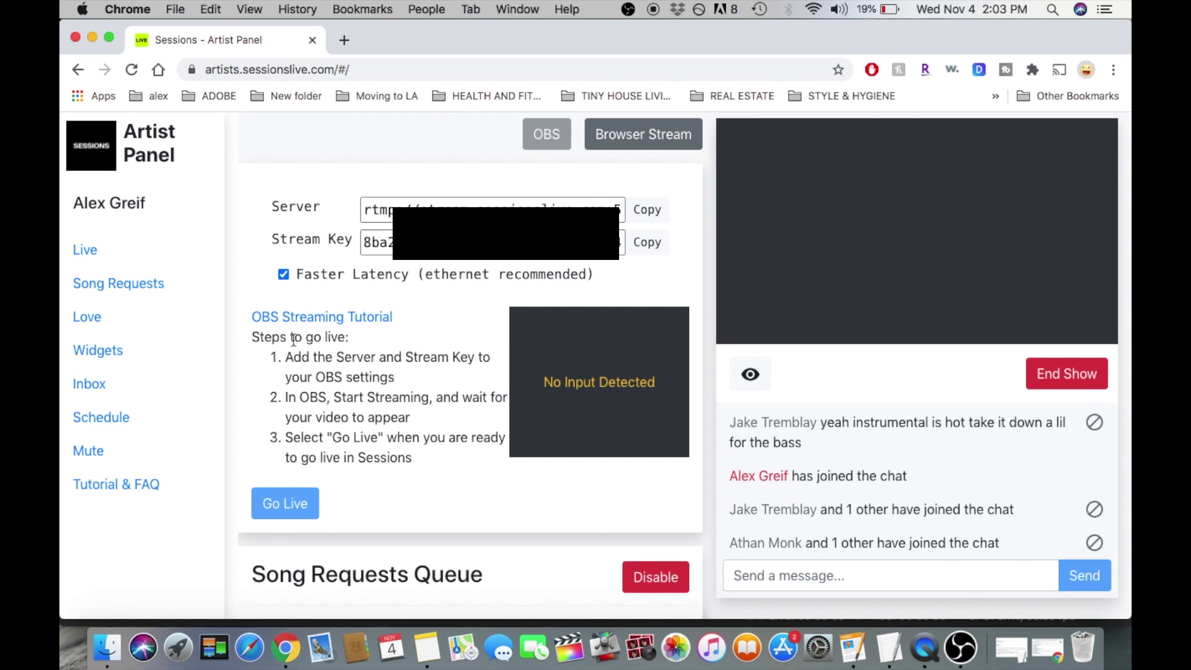
pyautogui.scroll(-5, 332, 391)
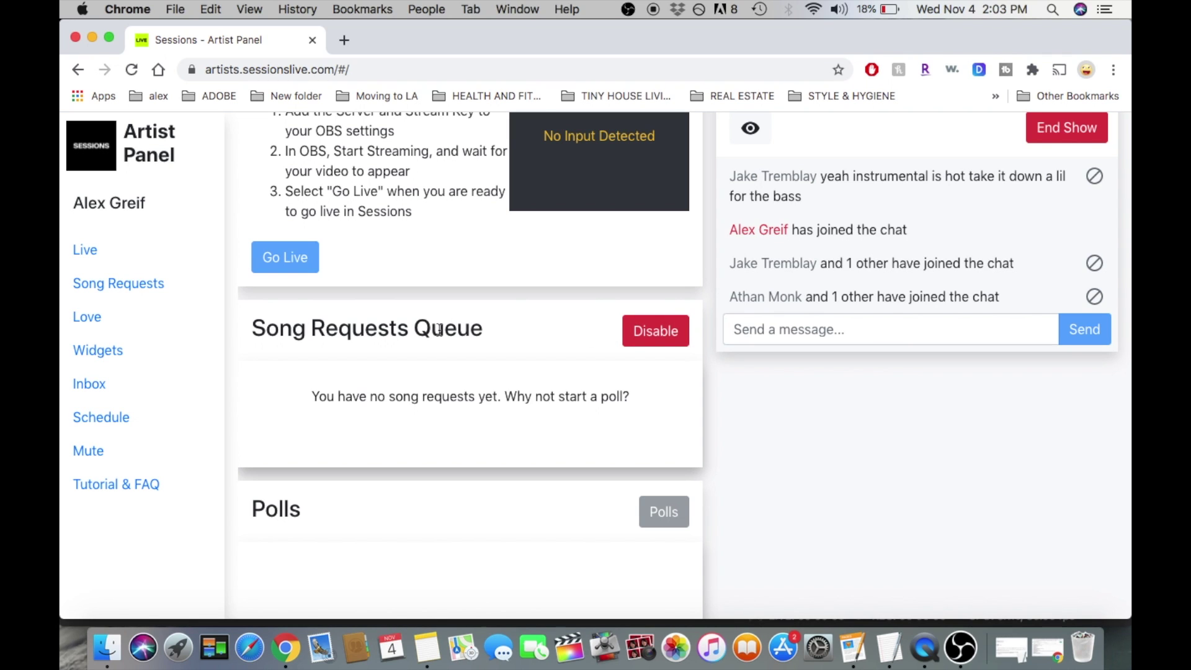
# Review the list on the Song Requests page.
pyautogui.click(126, 282)
pyautogui.scroll(-10, 535, 434)
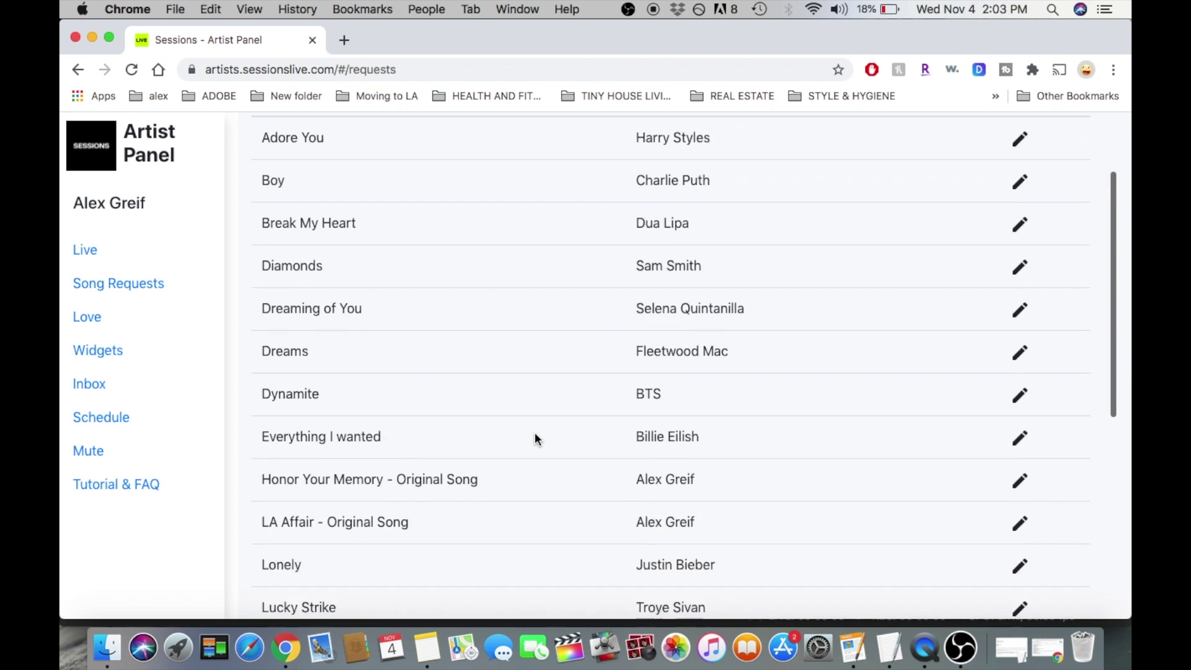
pyautogui.scroll(10, 535, 437)
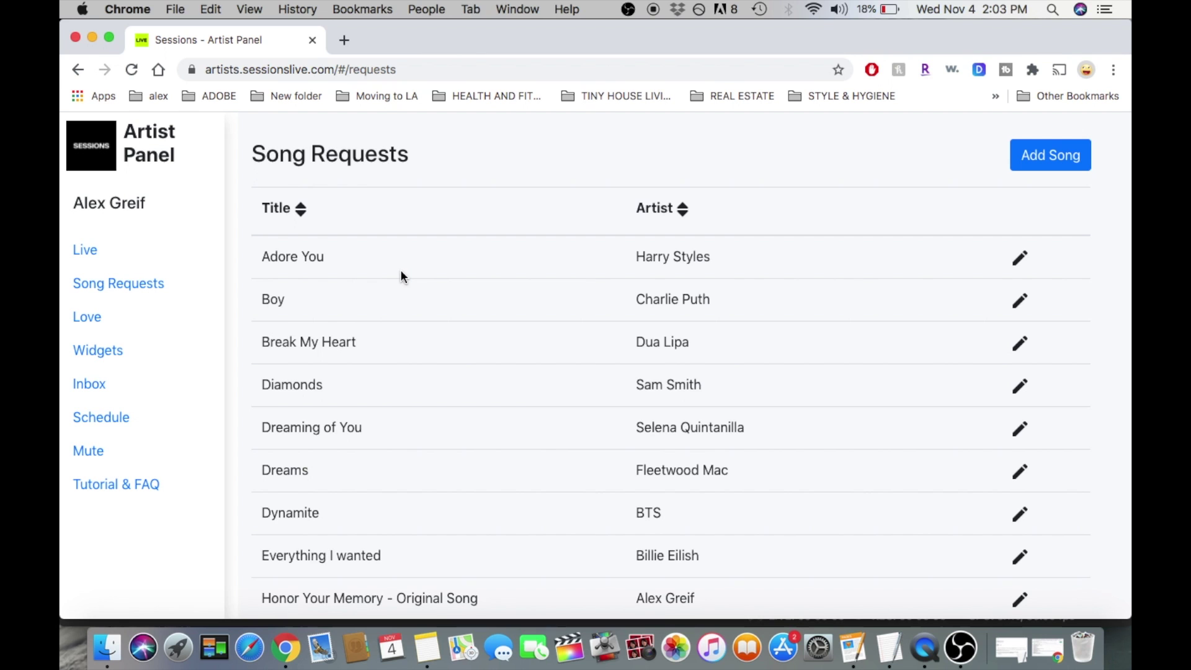
# Back on the Live page, disable the Song Requests Queue.
pyautogui.click(82, 249)
pyautogui.scroll(-5, 657, 391)
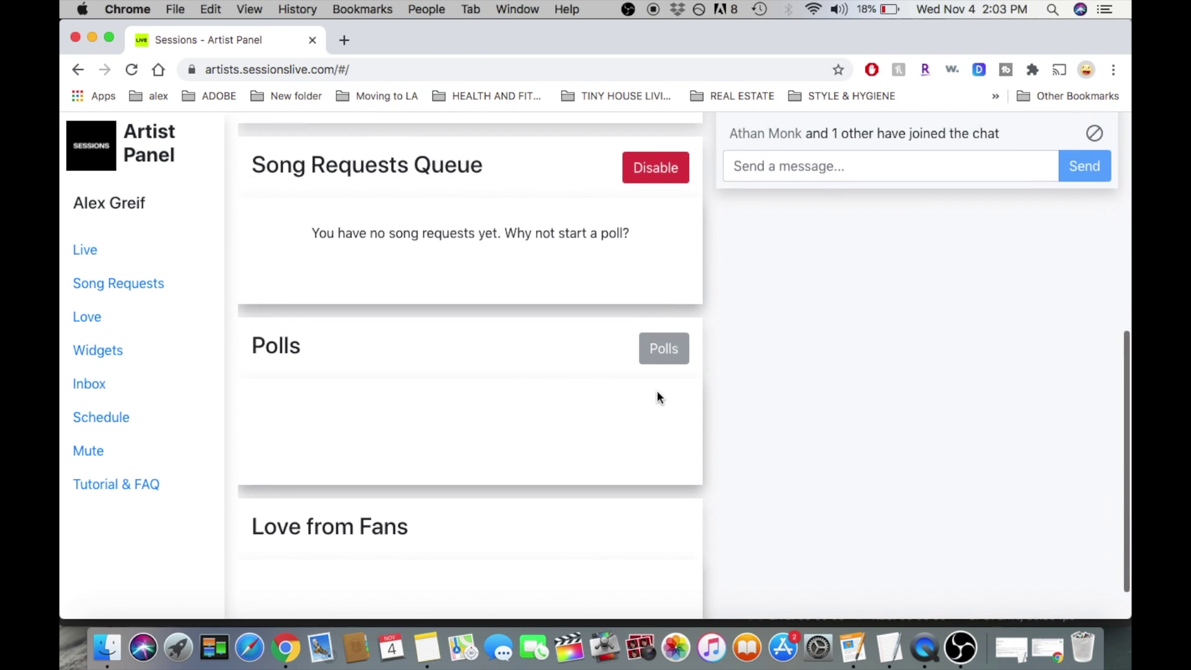
pyautogui.scroll(4, 657, 391)
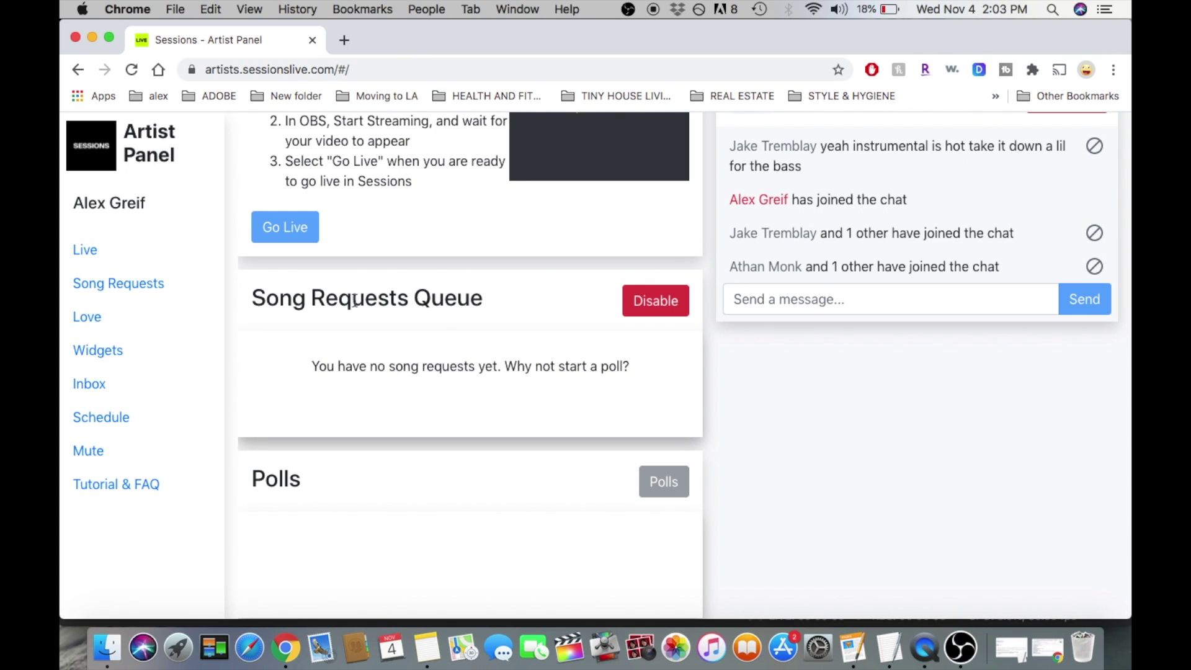
pyautogui.click(653, 304)
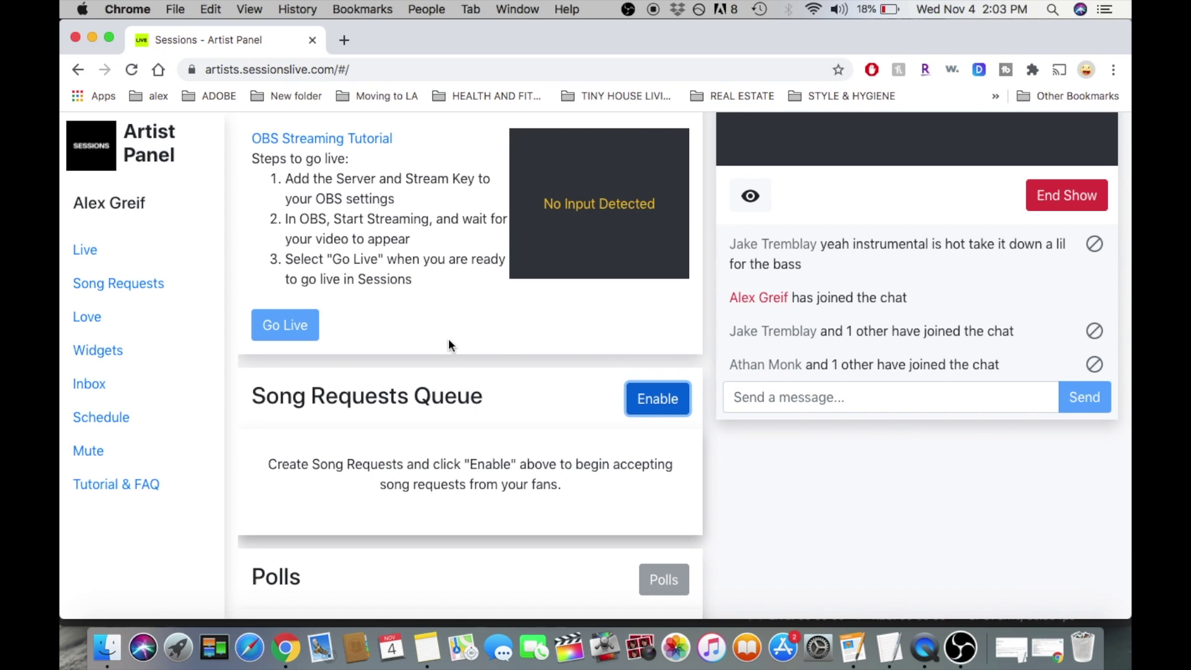
pyautogui.scroll(3, 450, 345)
pyautogui.scroll(2, 829, 439)
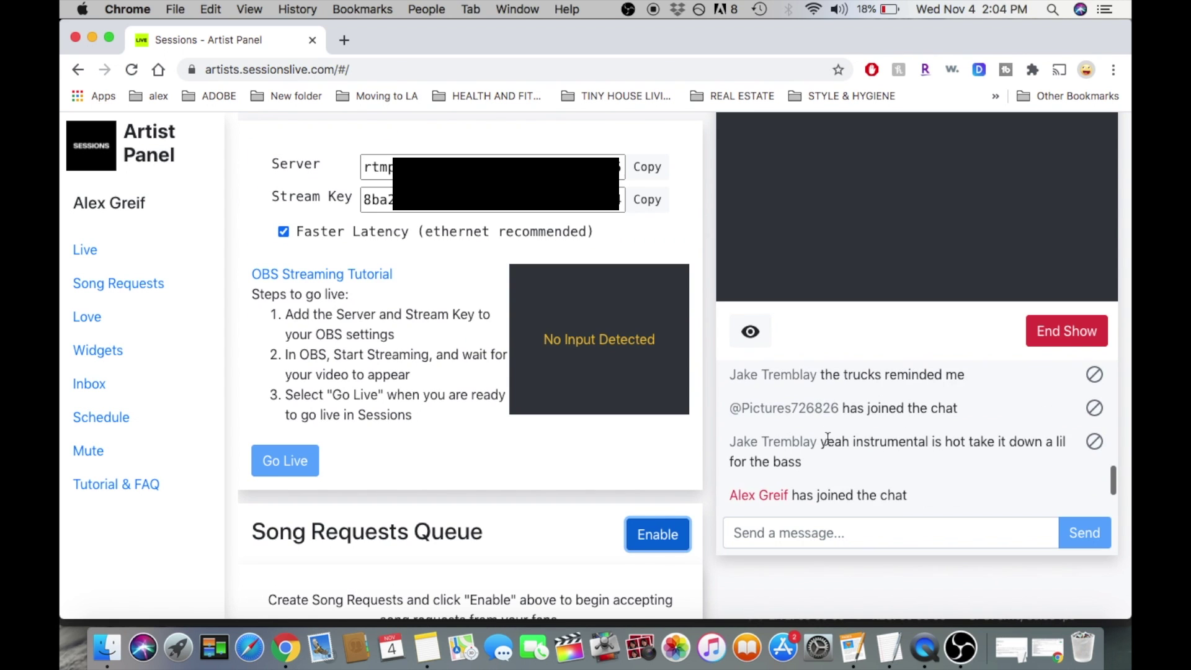
pyautogui.scroll(-2, 828, 439)
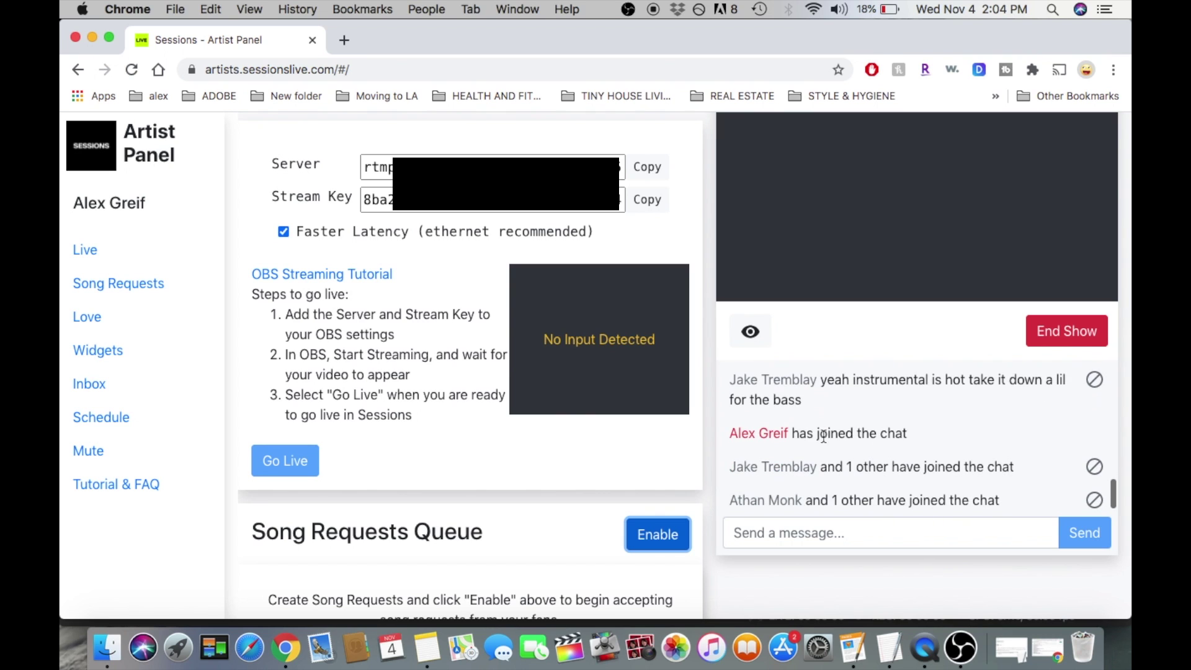
pyautogui.scroll(1, 766, 459)
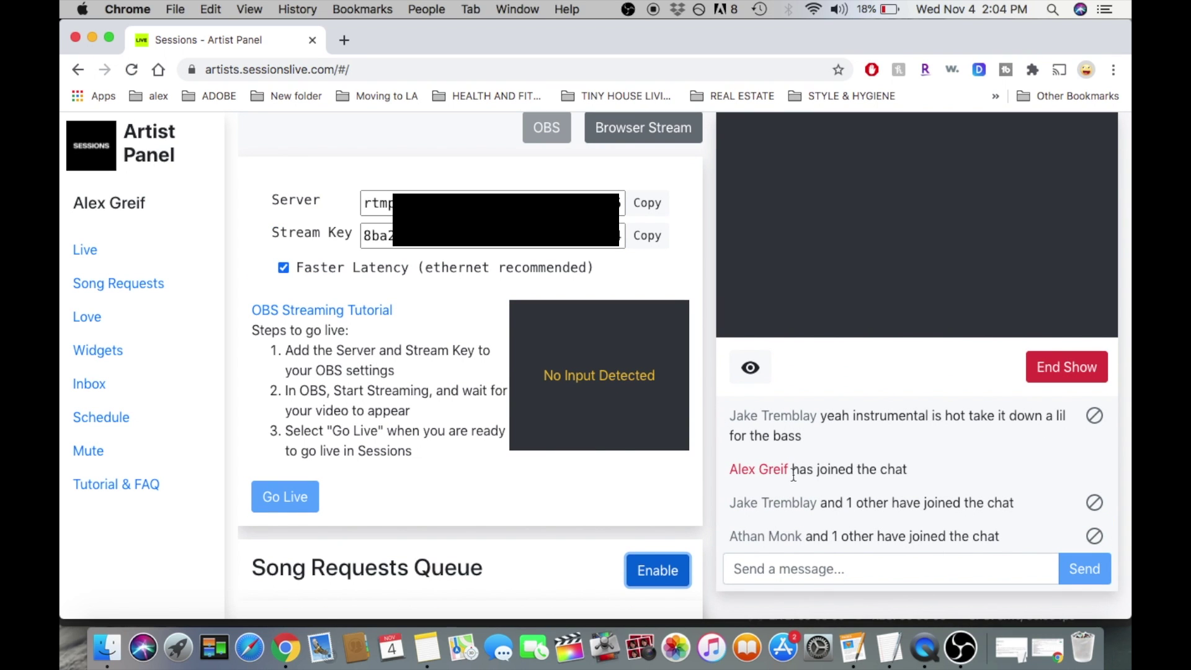
pyautogui.scroll(-1, 791, 483)
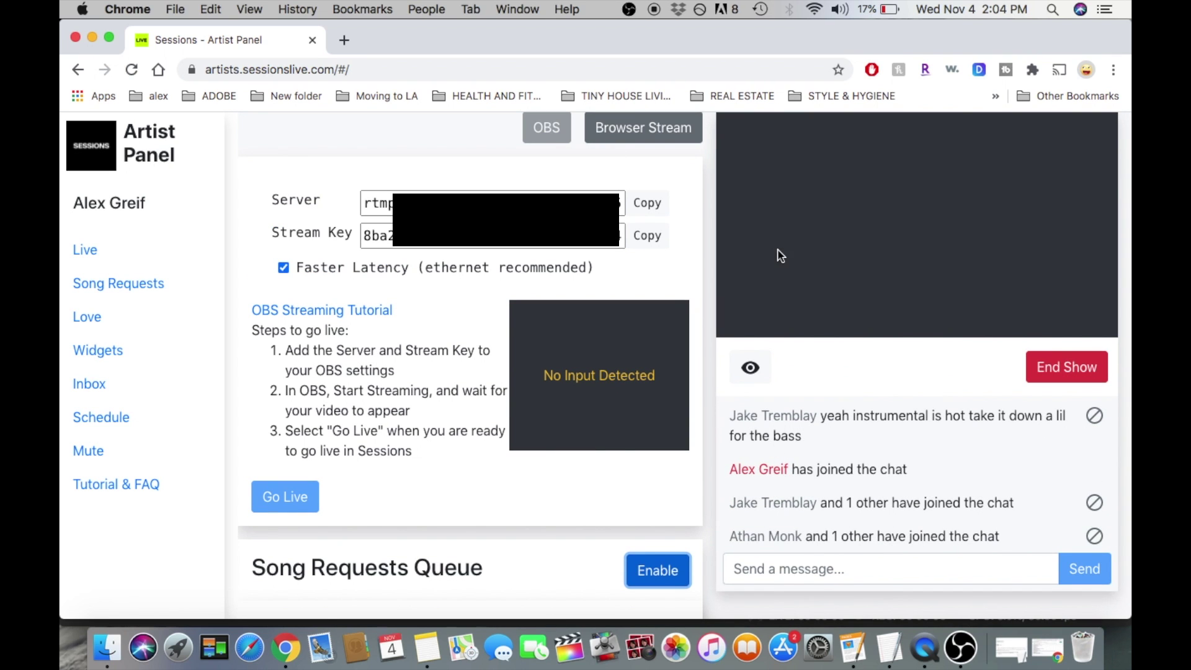
pyautogui.scroll(-1, 798, 470)
pyautogui.scroll(2, 713, 391)
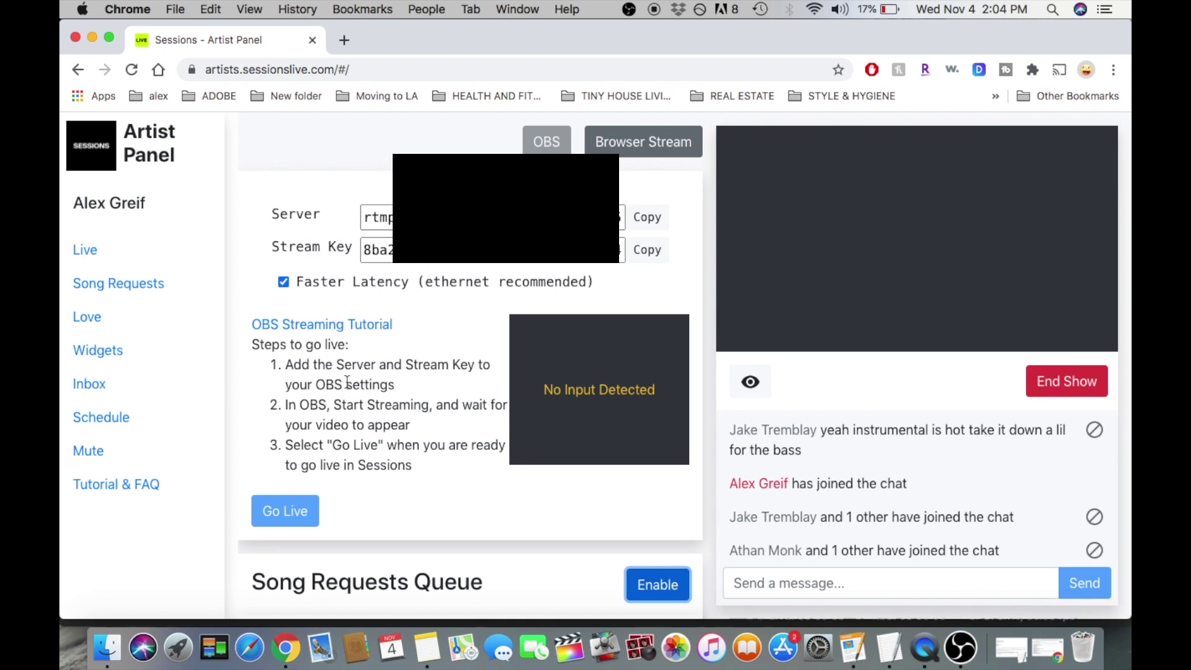
# Bring OBS forward and open its Stream settings.
pyautogui.click(961, 648)
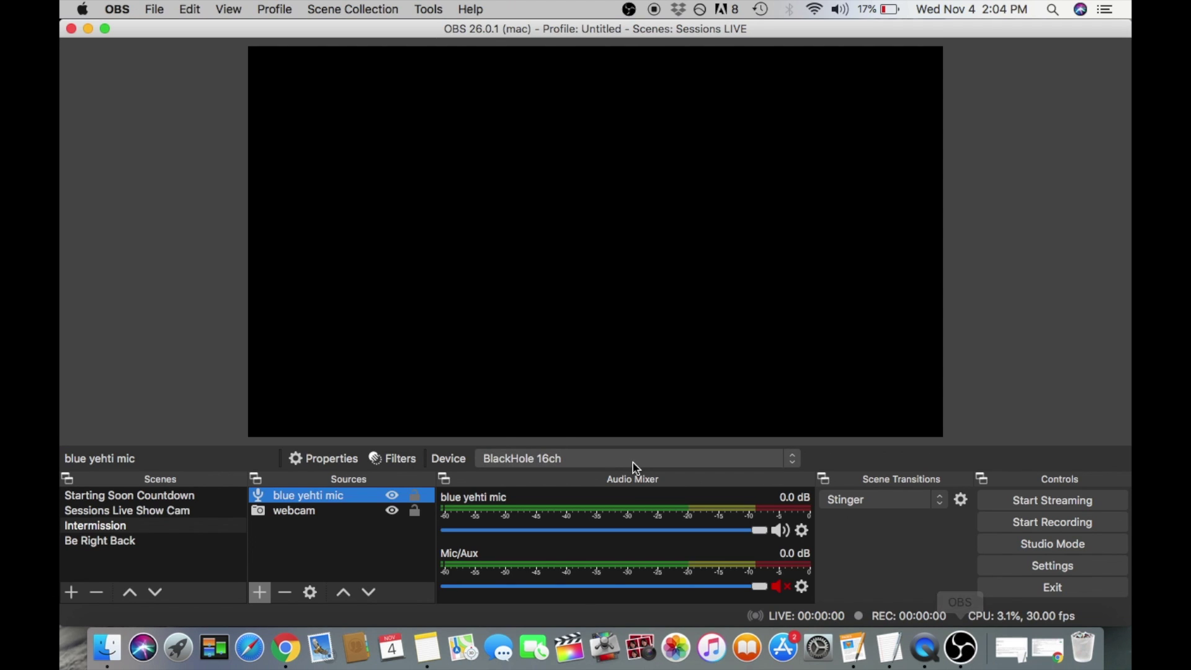
pyautogui.click(990, 574)
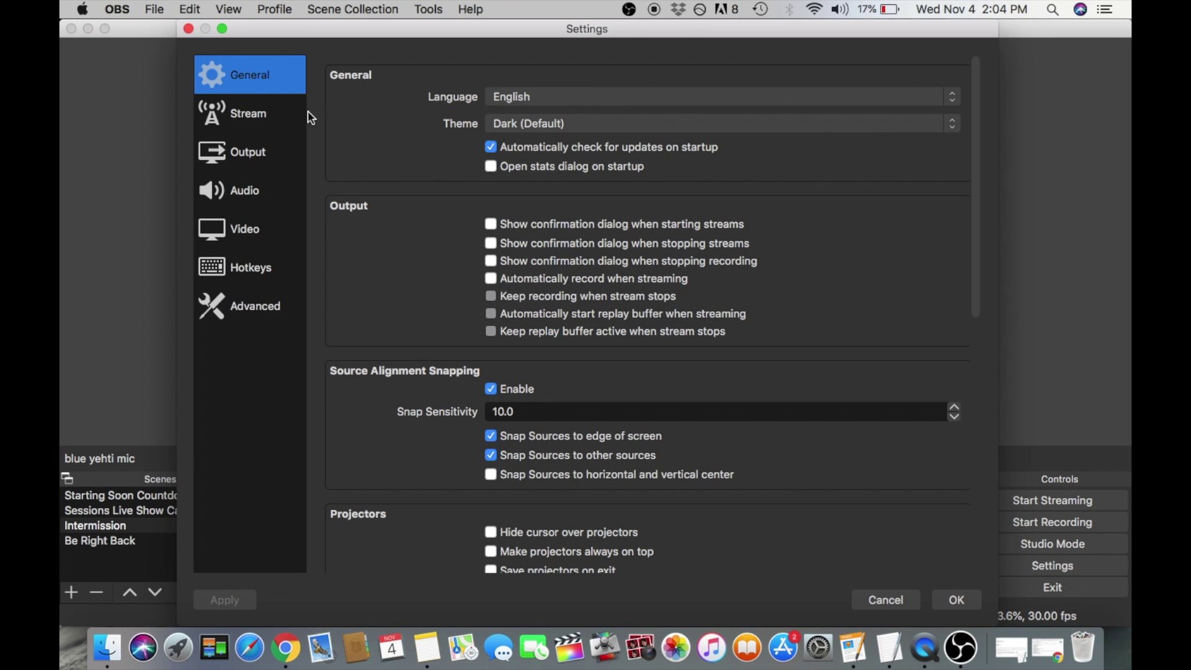
pyautogui.click(266, 113)
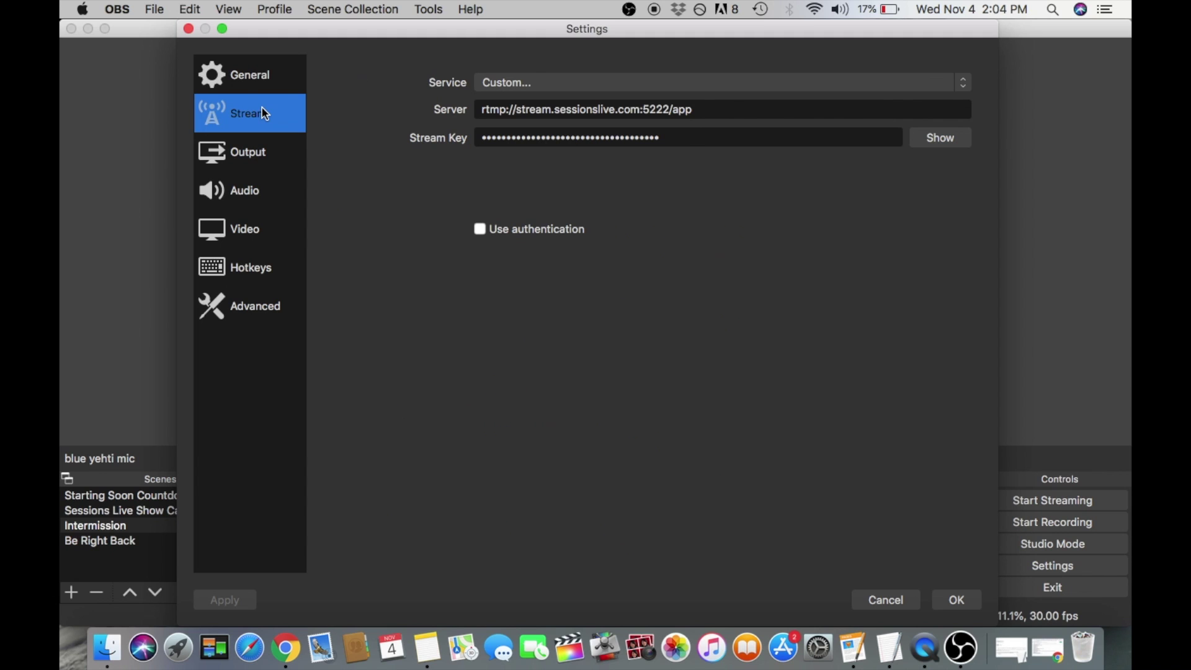
# Set the streaming service to Custom from the full service list.
pyautogui.click(549, 84)
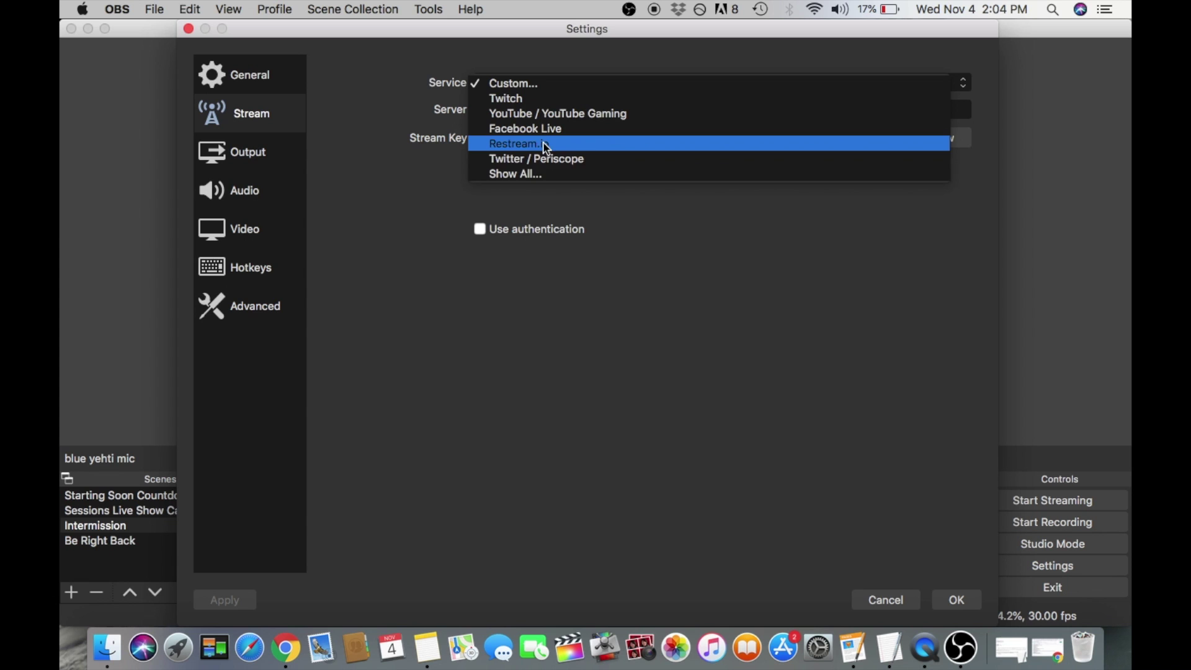
pyautogui.click(540, 176)
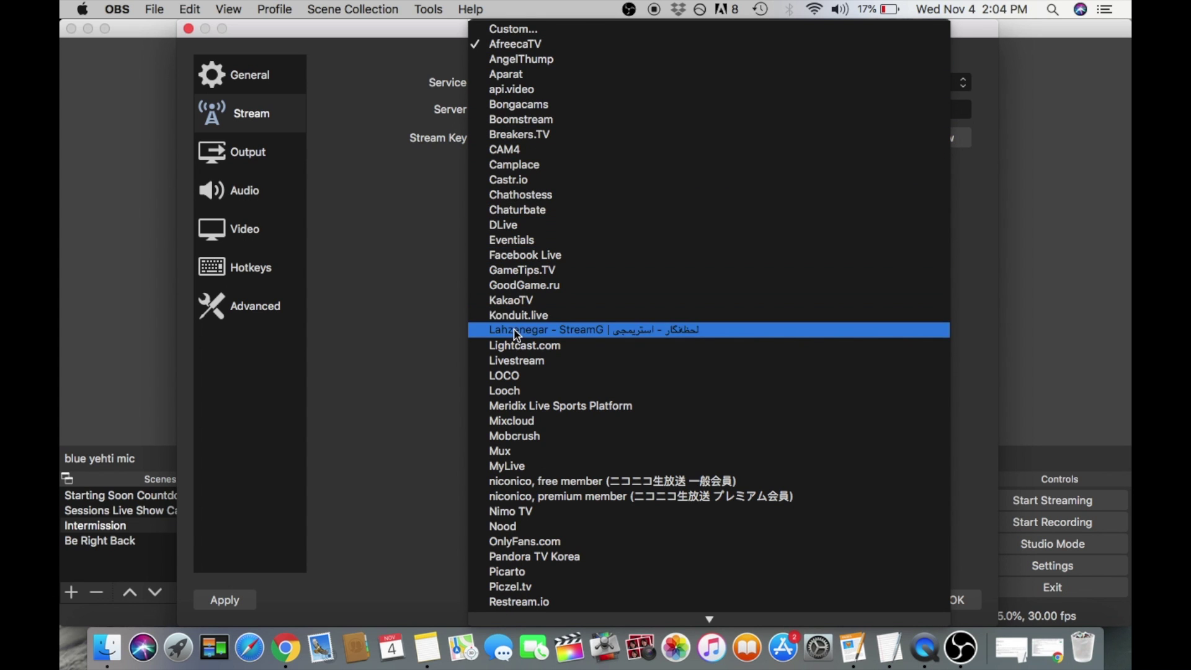
pyautogui.scroll(-3, 533, 468)
pyautogui.scroll(-5, 540, 492)
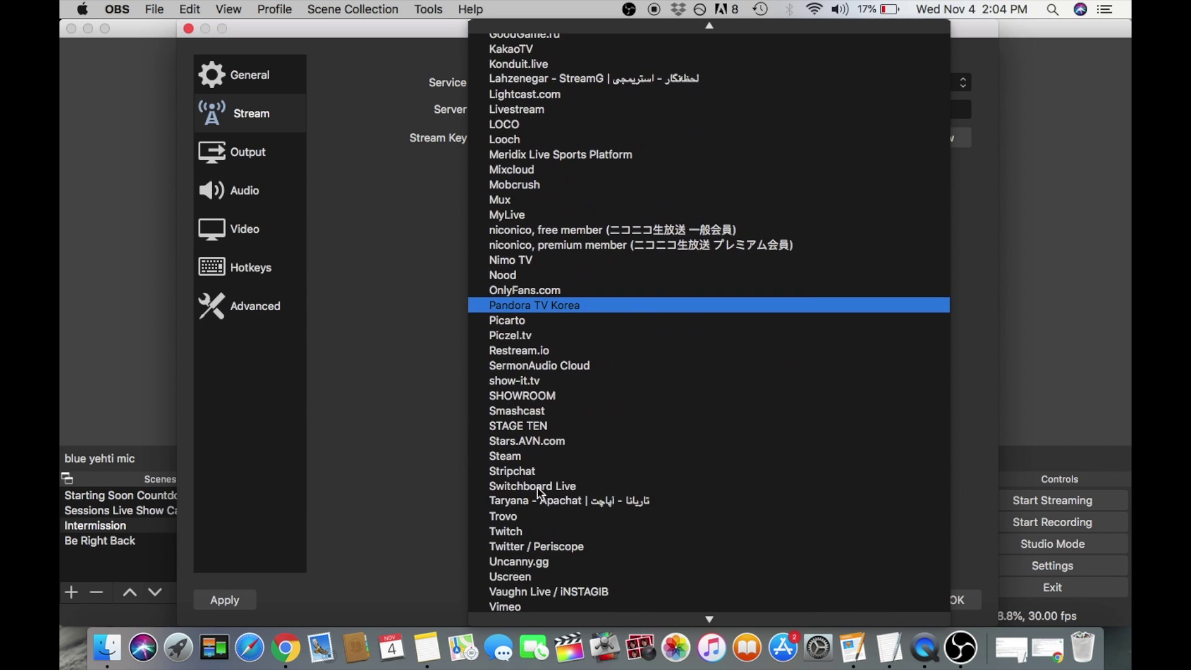
pyautogui.scroll(-3, 546, 506)
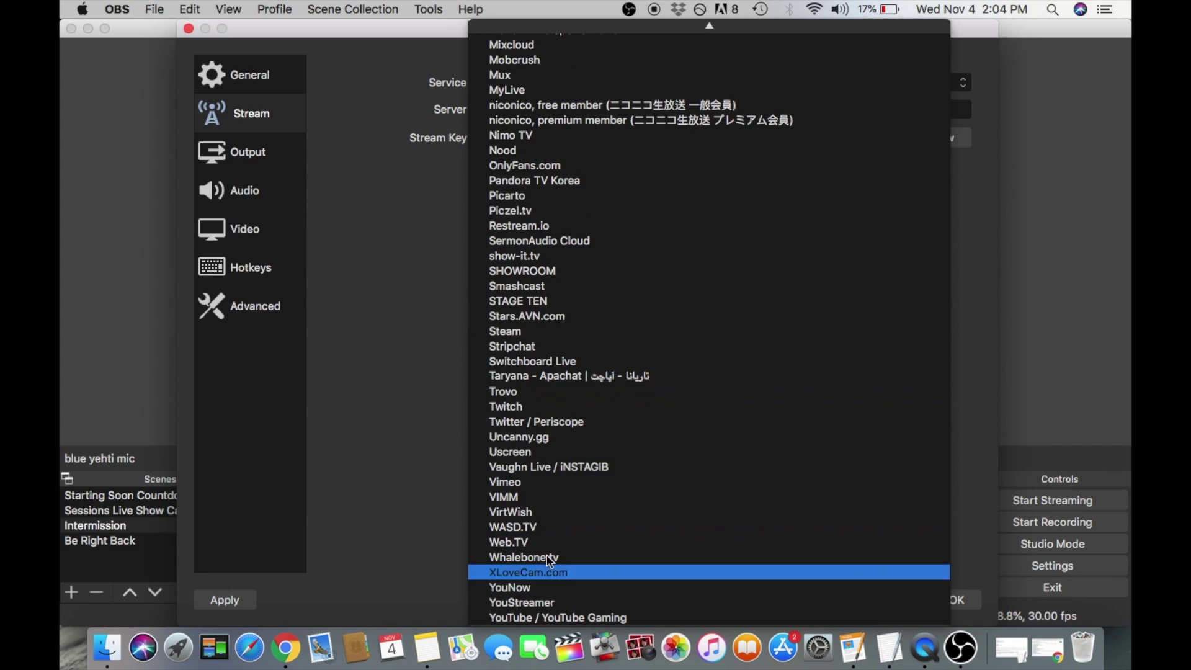
pyautogui.scroll(10, 546, 452)
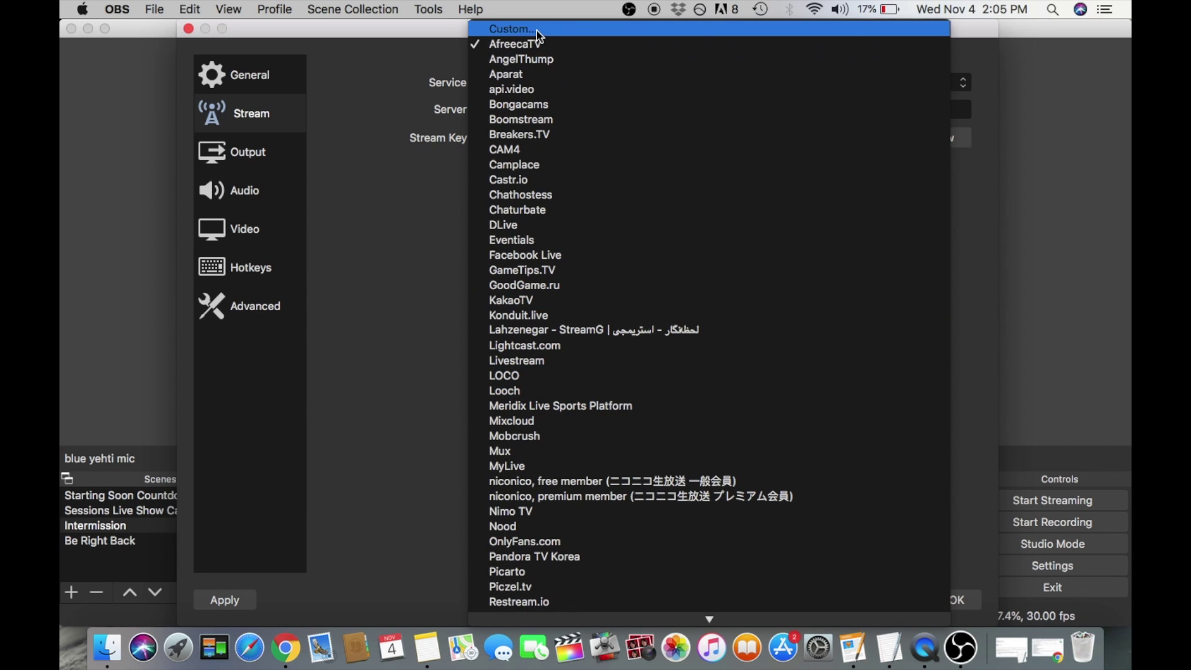
pyautogui.scroll(-5, 544, 280)
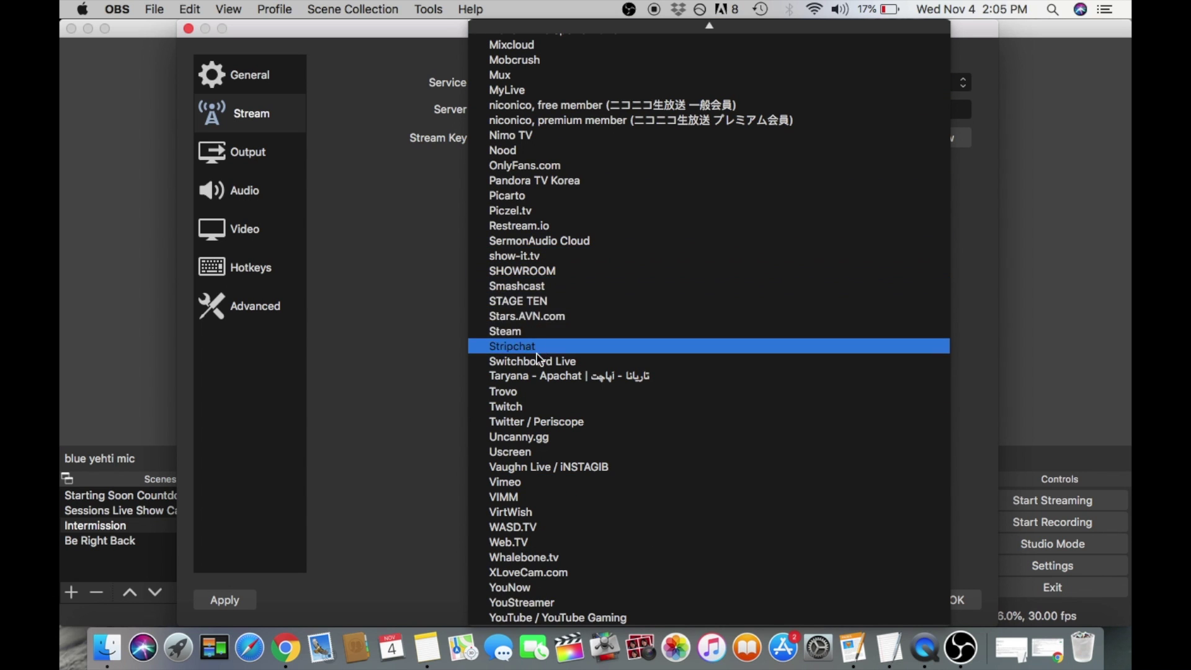
pyautogui.scroll(10, 542, 186)
pyautogui.click(537, 29)
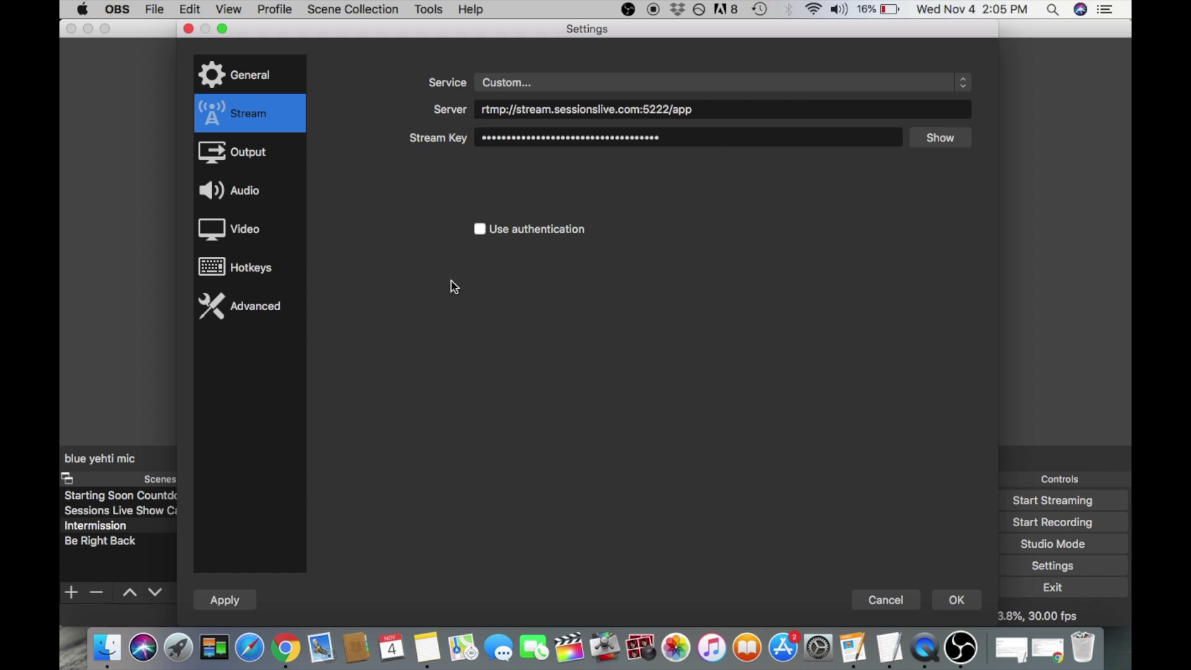
# Check the RTMP server details in the Sessions Artist Panel, then save and close OBS settings.
pyautogui.click(287, 648)
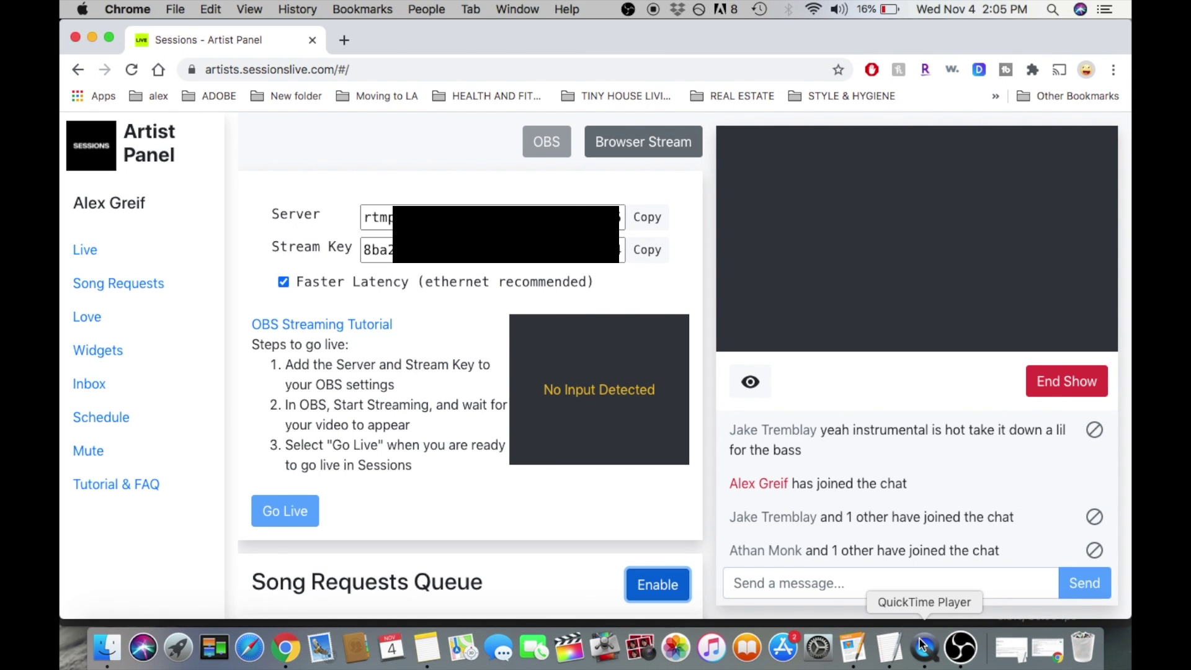
pyautogui.click(961, 647)
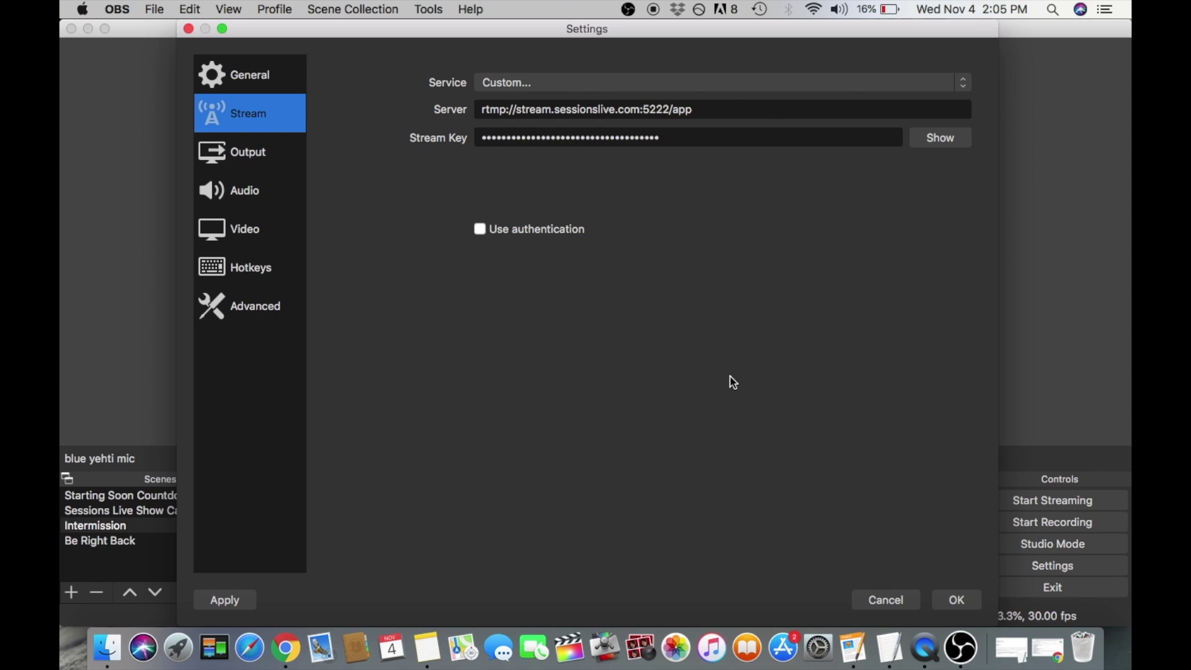
pyautogui.click(955, 600)
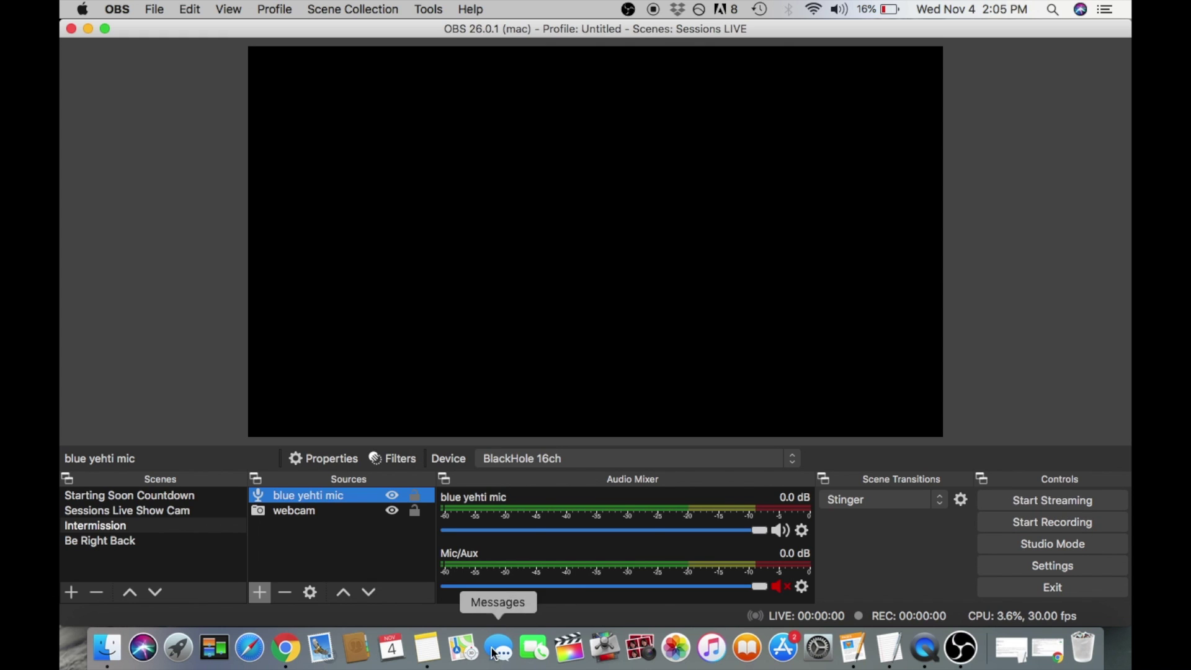
# Bring the Sessions Artist Panel forward and highlight the 'Start Streaming' step text.
pyautogui.press('super+Tab')
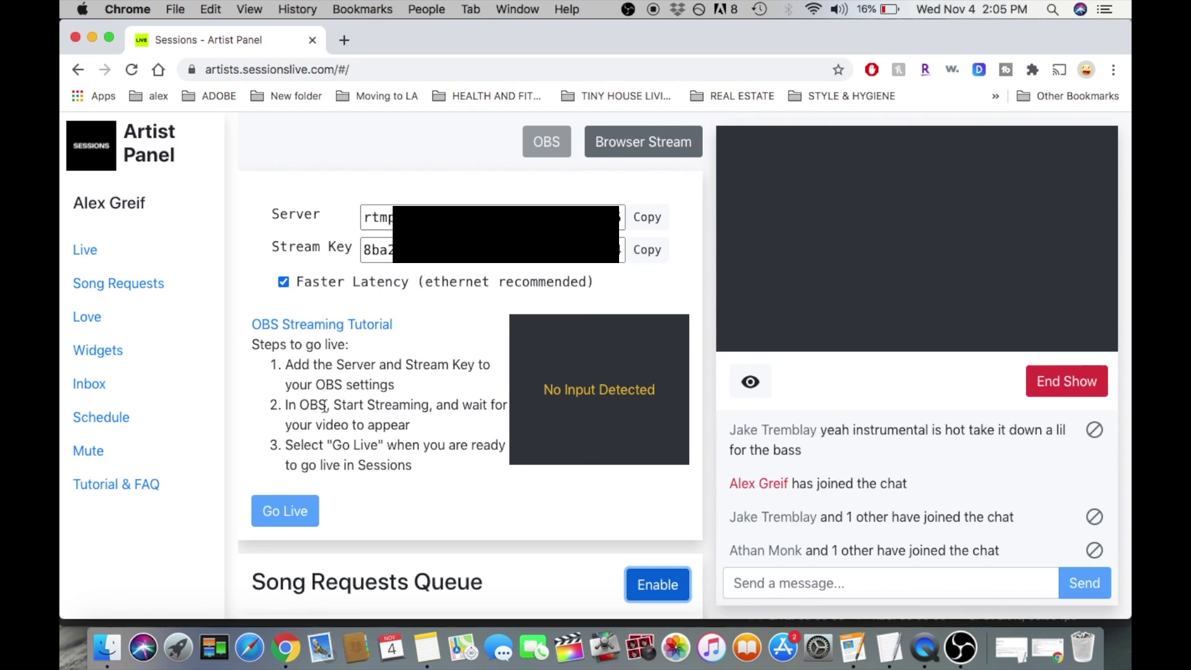
pyautogui.moveTo(334, 405); pyautogui.dragTo(425, 405)
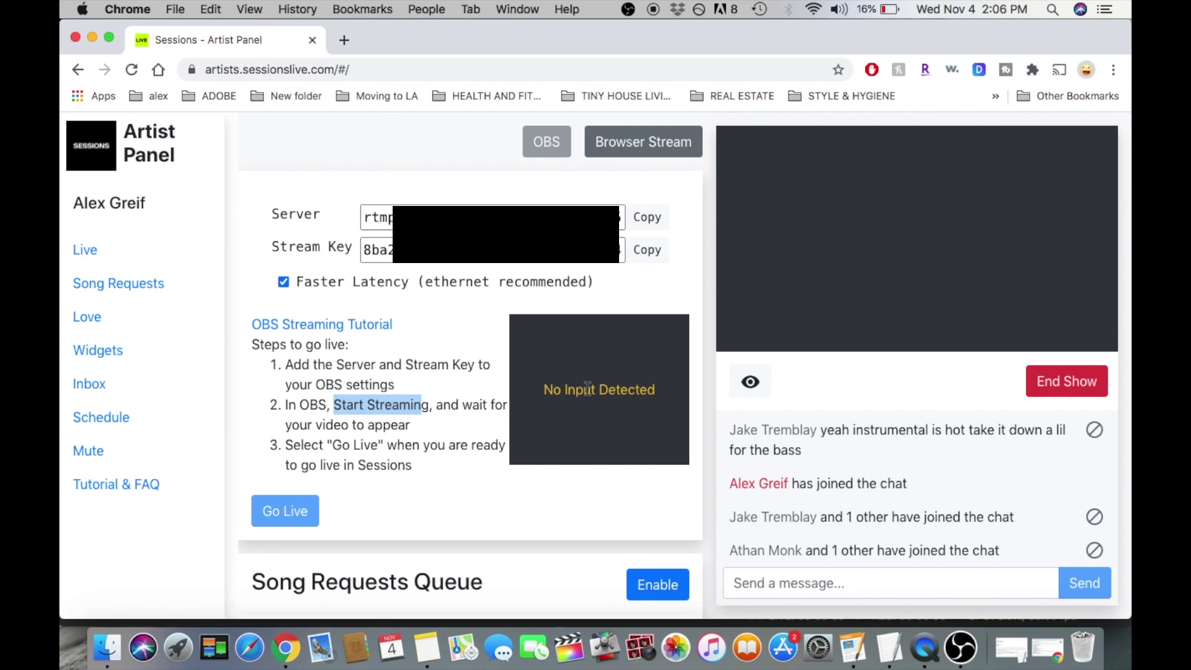
pyautogui.scroll(-1, 330, 482)
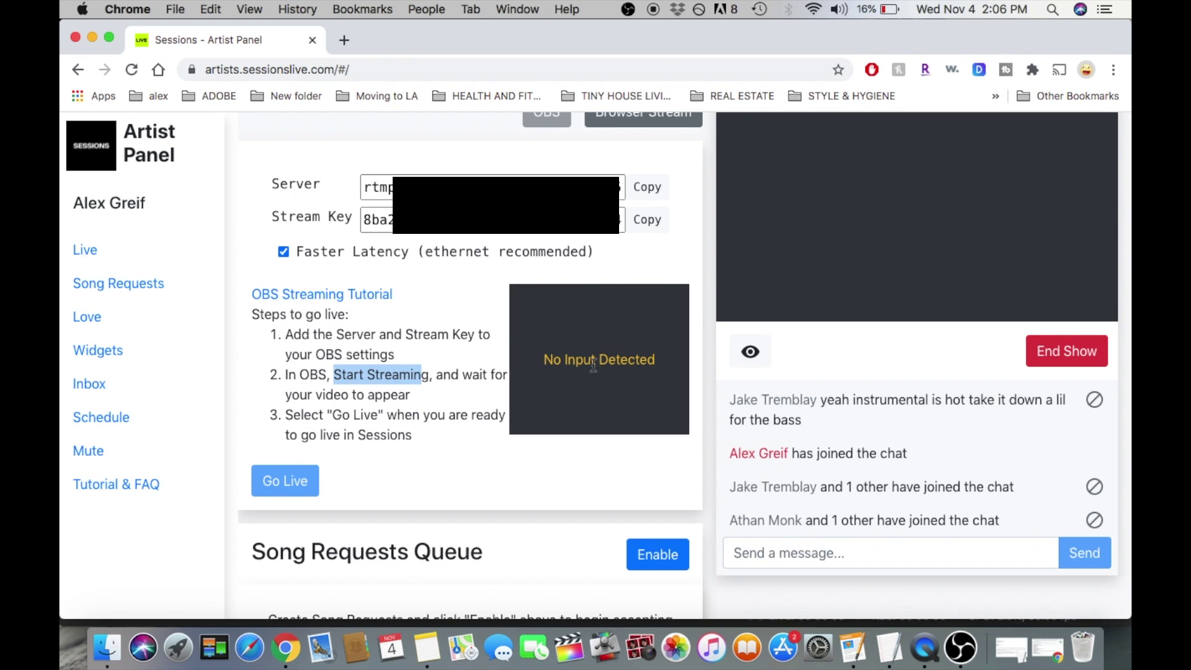
pyautogui.scroll(1, 901, 199)
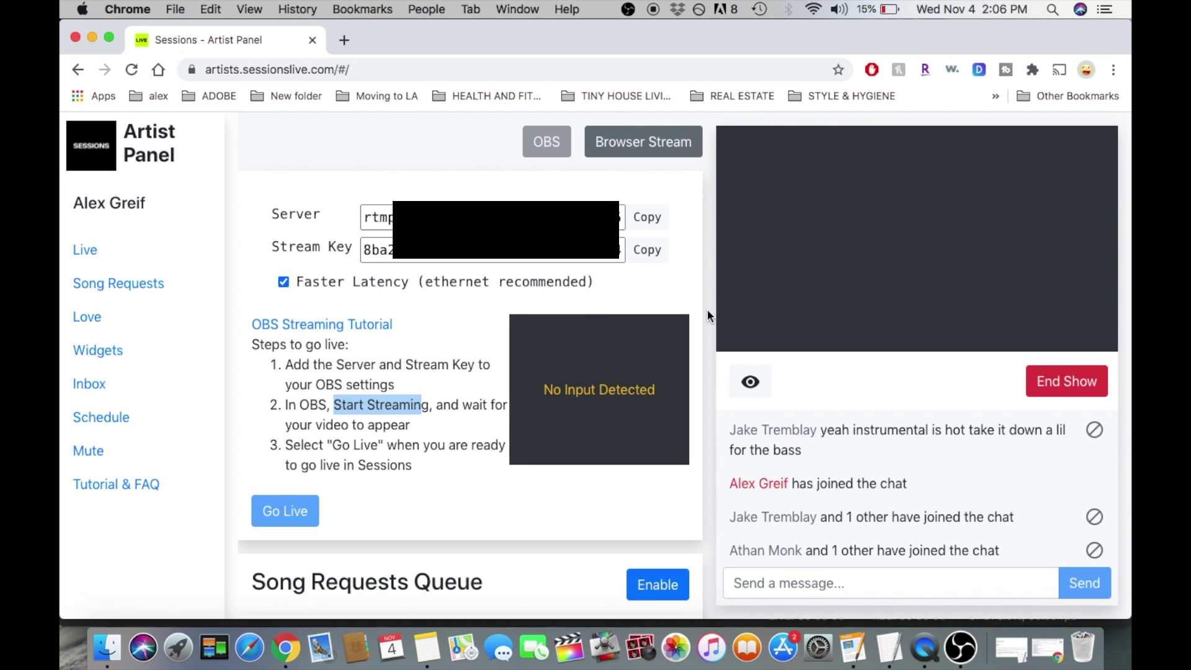
# On the Love page, highlight the Current Balance line and its 25 love amount.
pyautogui.click(87, 317)
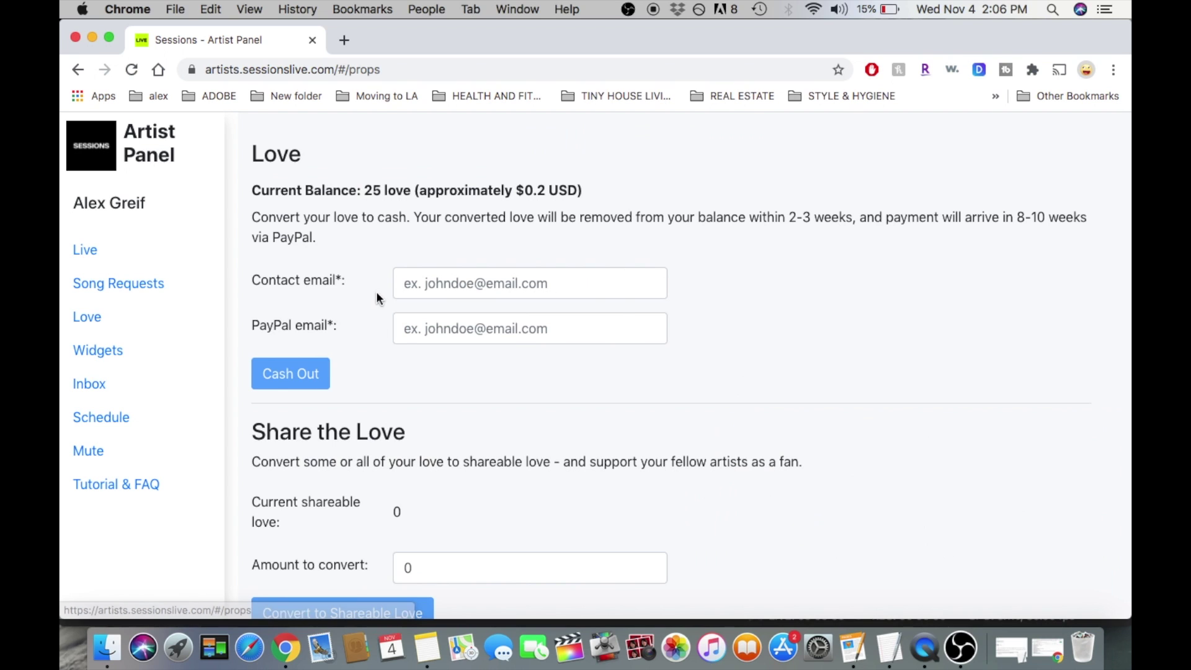
pyautogui.doubleClick(323, 192)
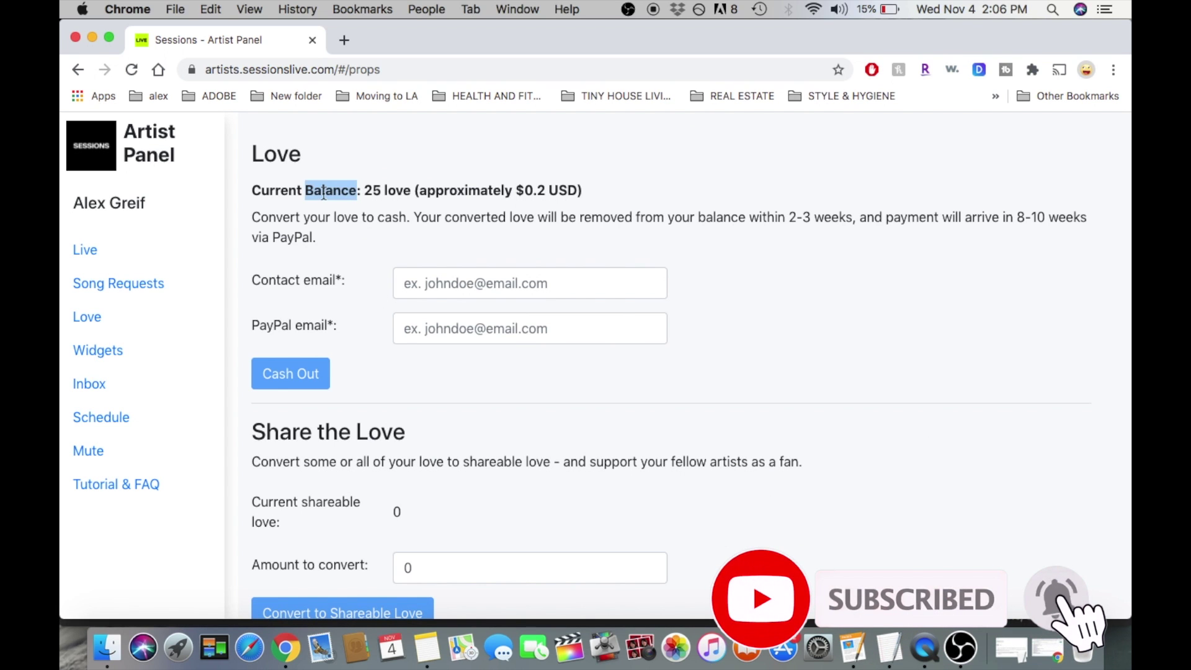
pyautogui.tripleClick(329, 192)
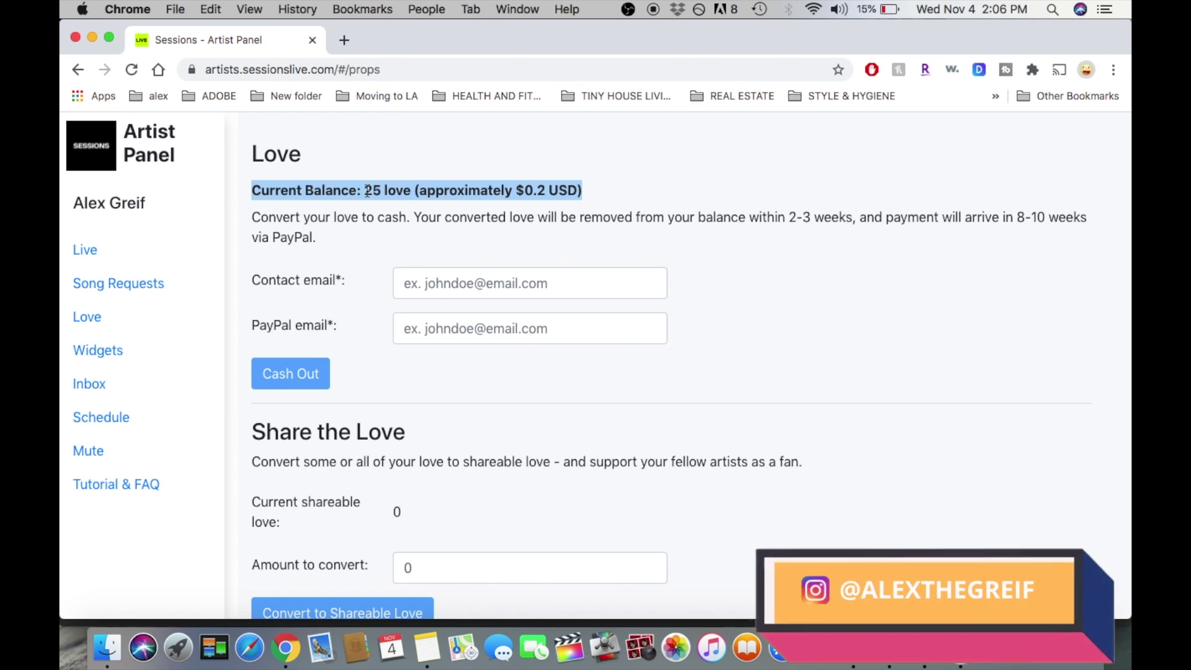
pyautogui.doubleClick(338, 191)
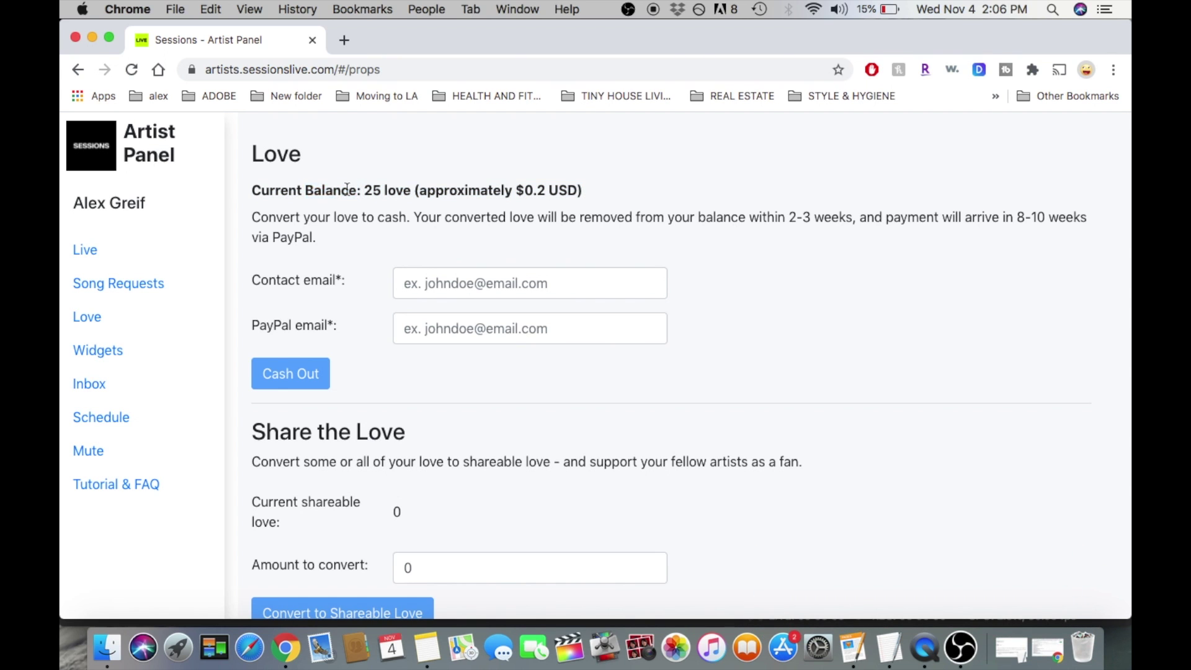
pyautogui.doubleClick(348, 191)
pyautogui.doubleClick(372, 190)
# Highlight the balance's 0.2 dollar value, then clear the selection.
pyautogui.scroll(-1, 380, 364)
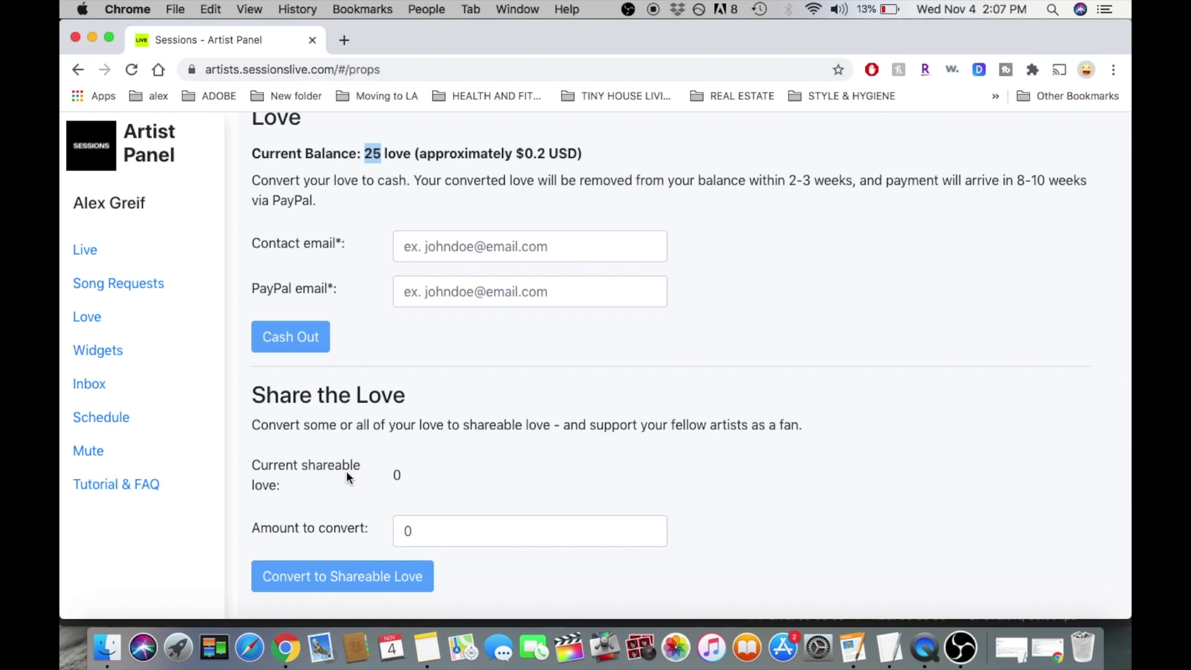
pyautogui.scroll(1, 382, 523)
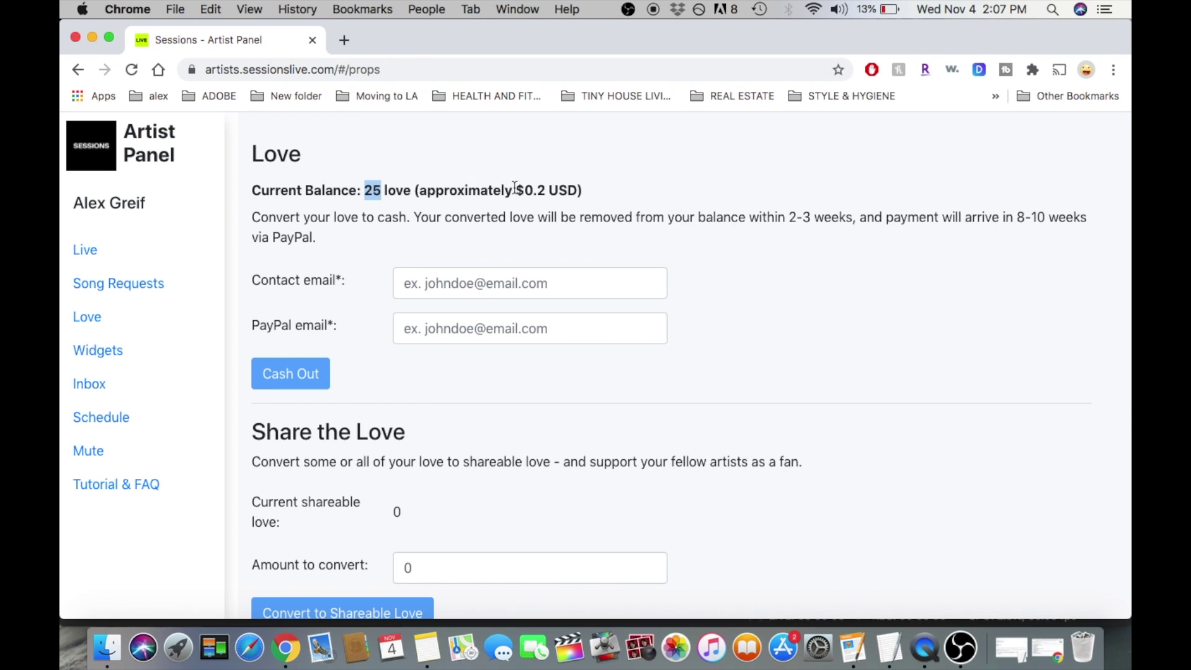
pyautogui.click(536, 192)
pyautogui.doubleClick(535, 192)
pyautogui.click(576, 192)
# Generate the Leaderboard, Recent, Donations and Song Requests widget links, then go to Schedule.
pyautogui.click(97, 350)
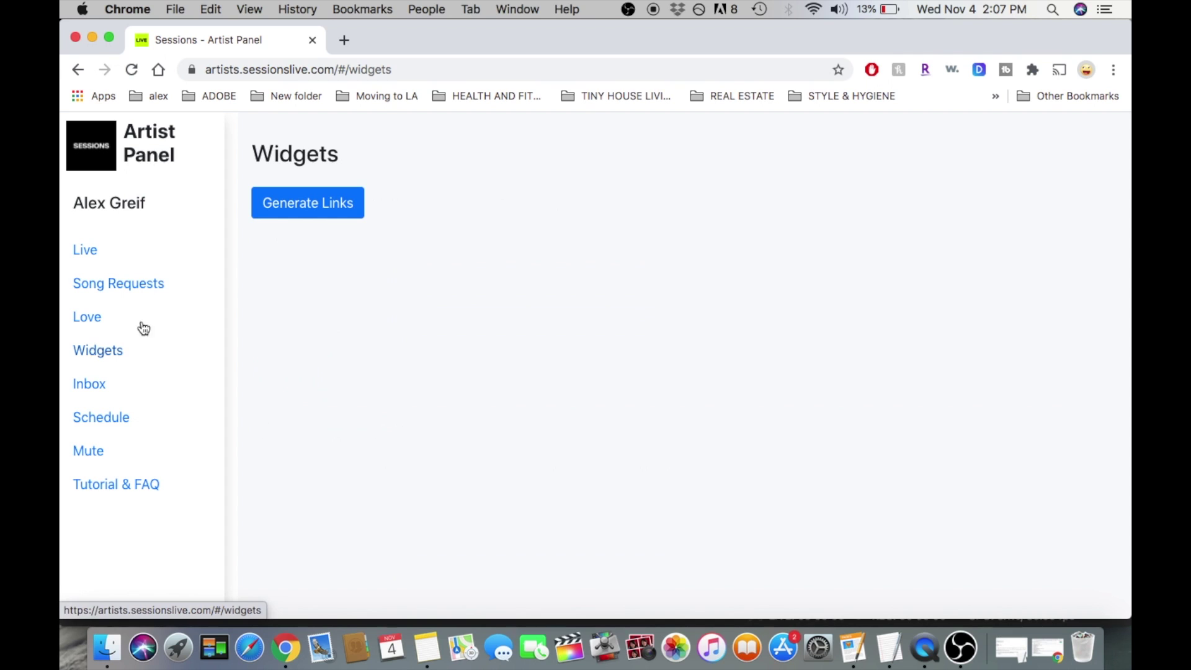
pyautogui.click(285, 214)
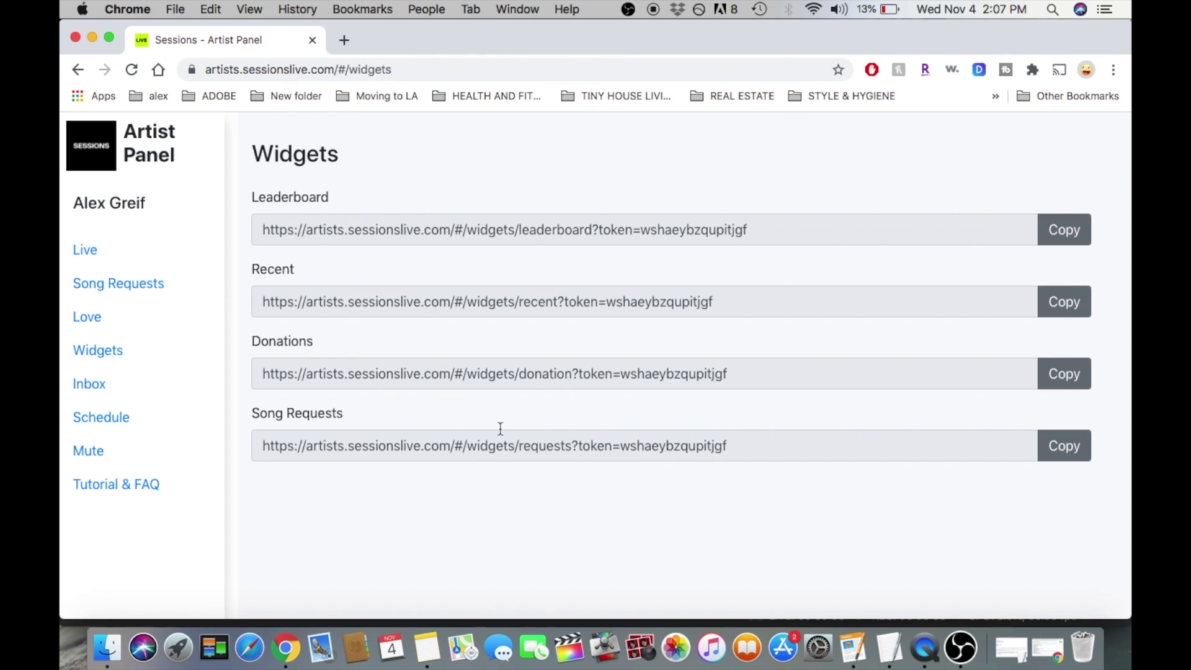
pyautogui.click(101, 417)
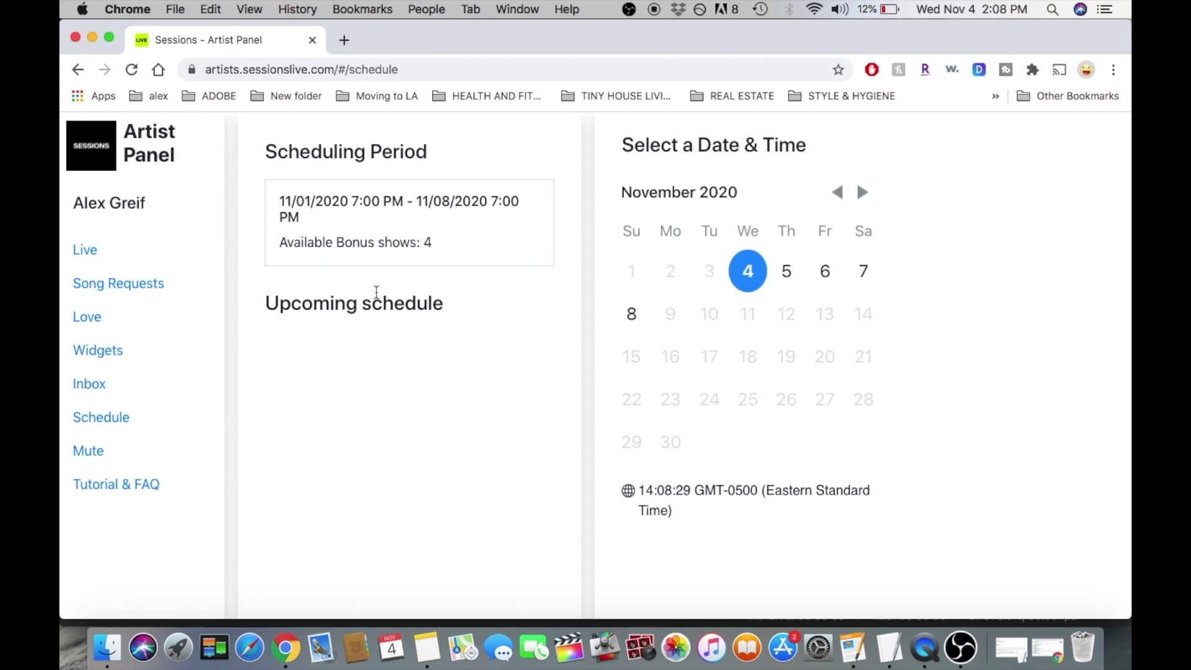
# Compare November 4 and 5 slots, preview November 4 at 3:00 PM, and close without scheduling.
pyautogui.click(751, 271)
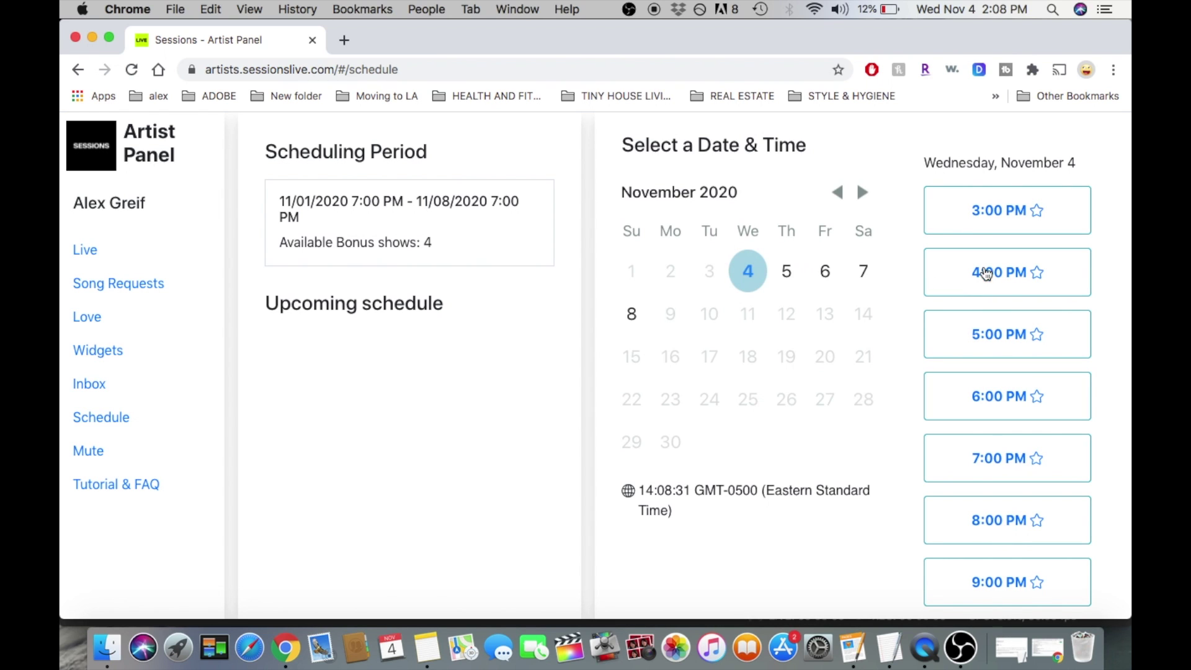
pyautogui.click(790, 271)
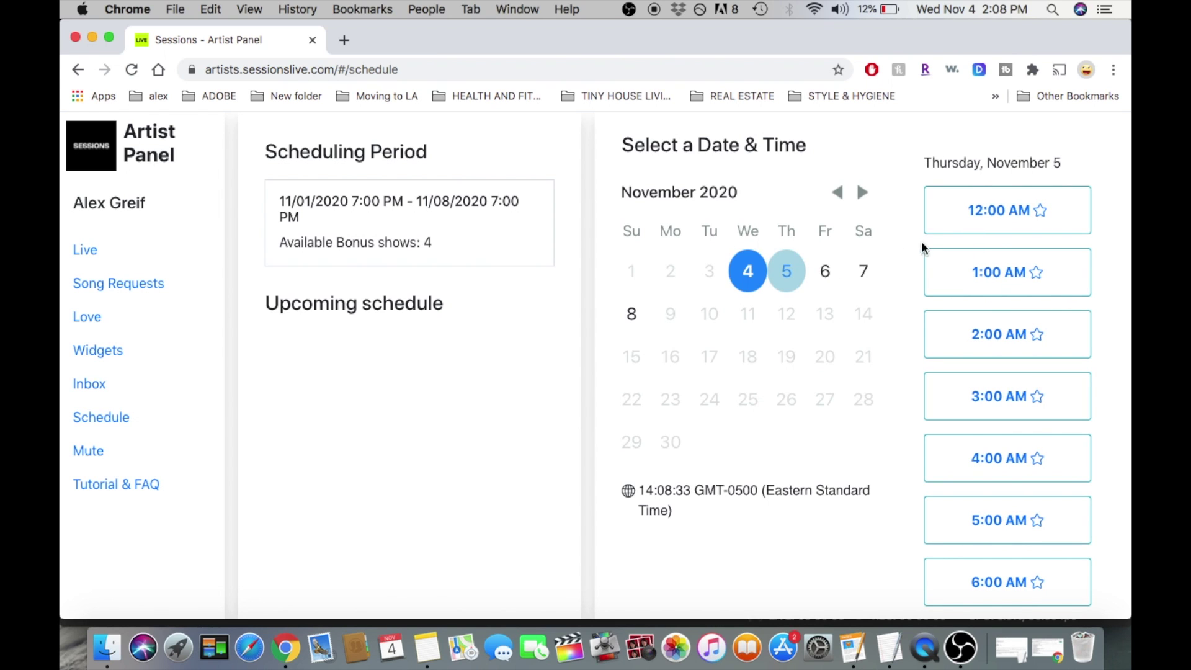
pyautogui.scroll(-5, 986, 422)
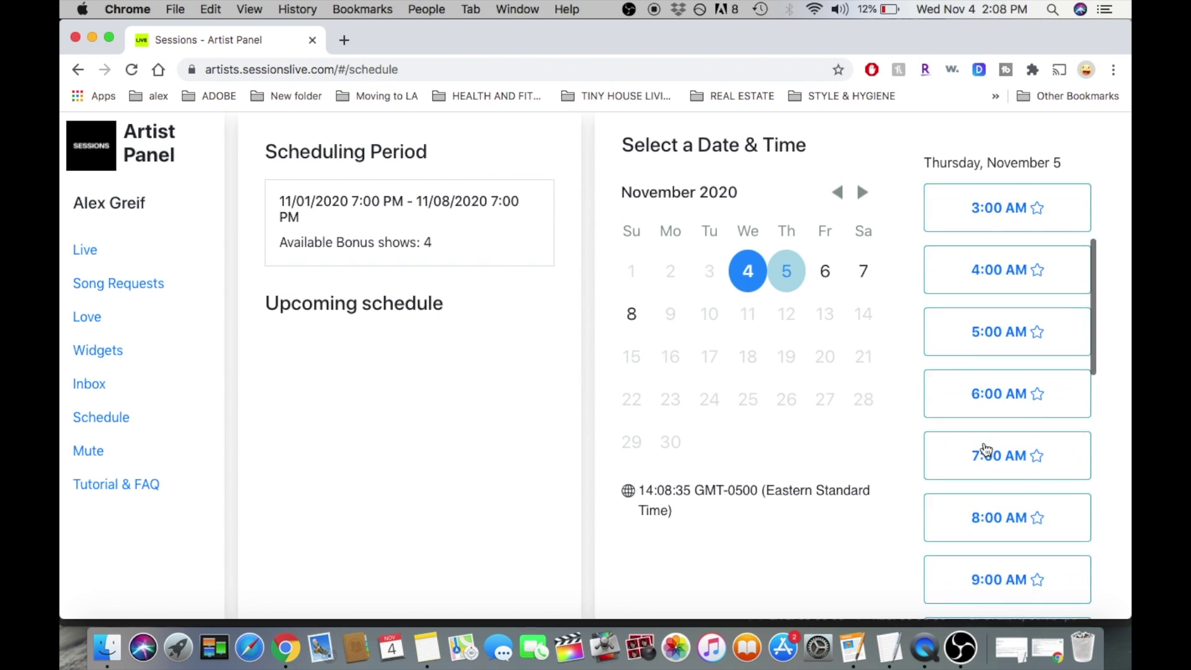
pyautogui.scroll(-10, 985, 449)
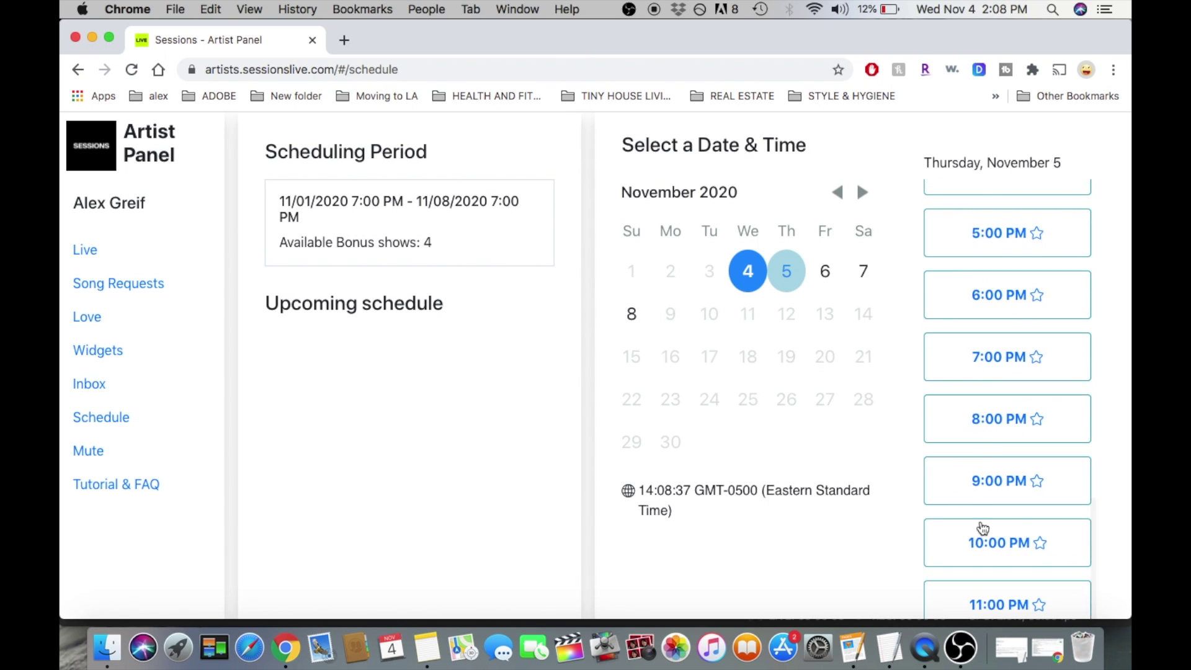
pyautogui.scroll(15, 982, 530)
pyautogui.click(748, 272)
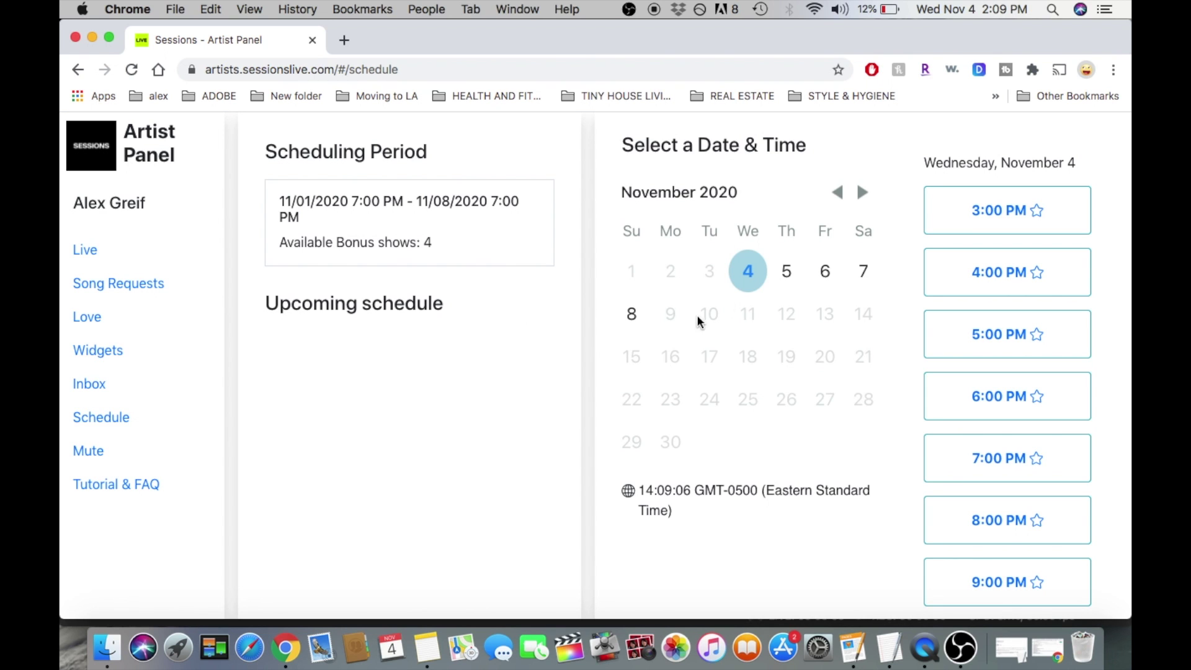
pyautogui.click(952, 217)
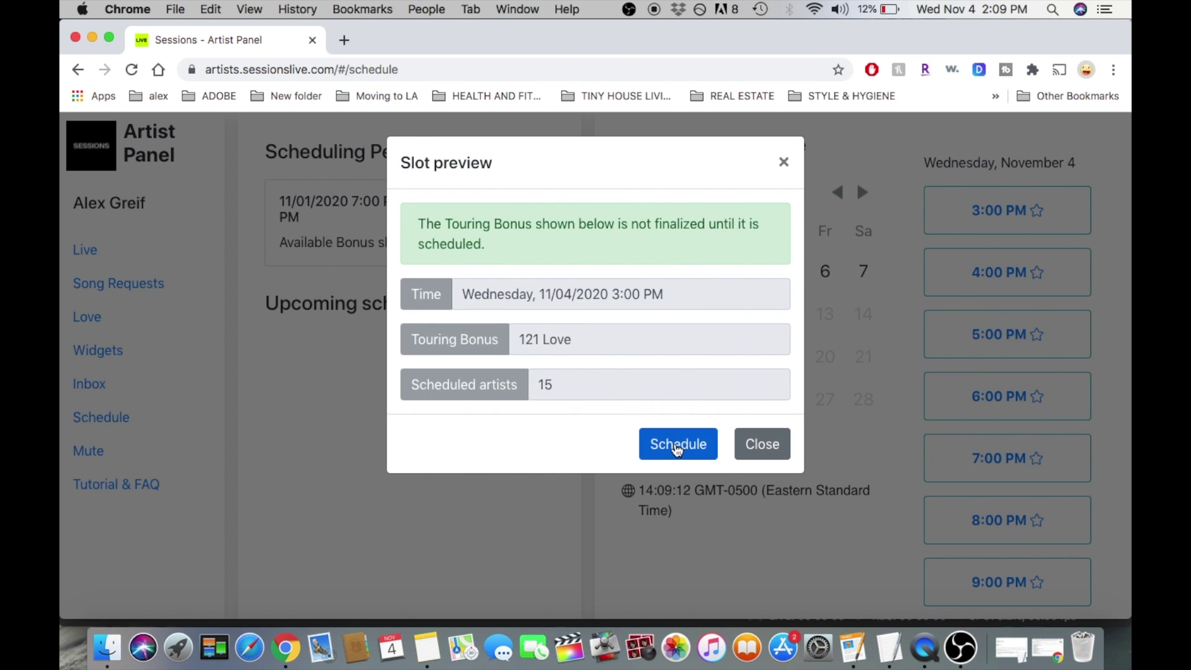
pyautogui.click(762, 445)
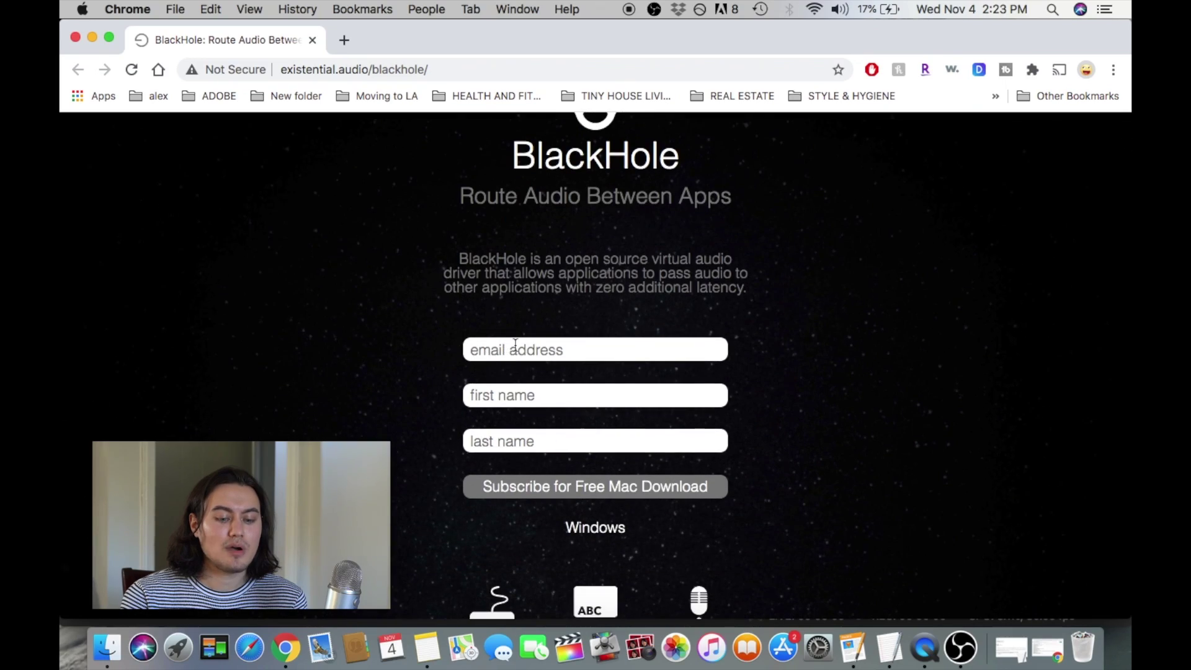
# Focus the email field on the BlackHole page, dismiss autofill, and scroll through the page.
pyautogui.scroll(-3, 496, 323)
pyautogui.click(520, 263)
pyautogui.click(434, 324)
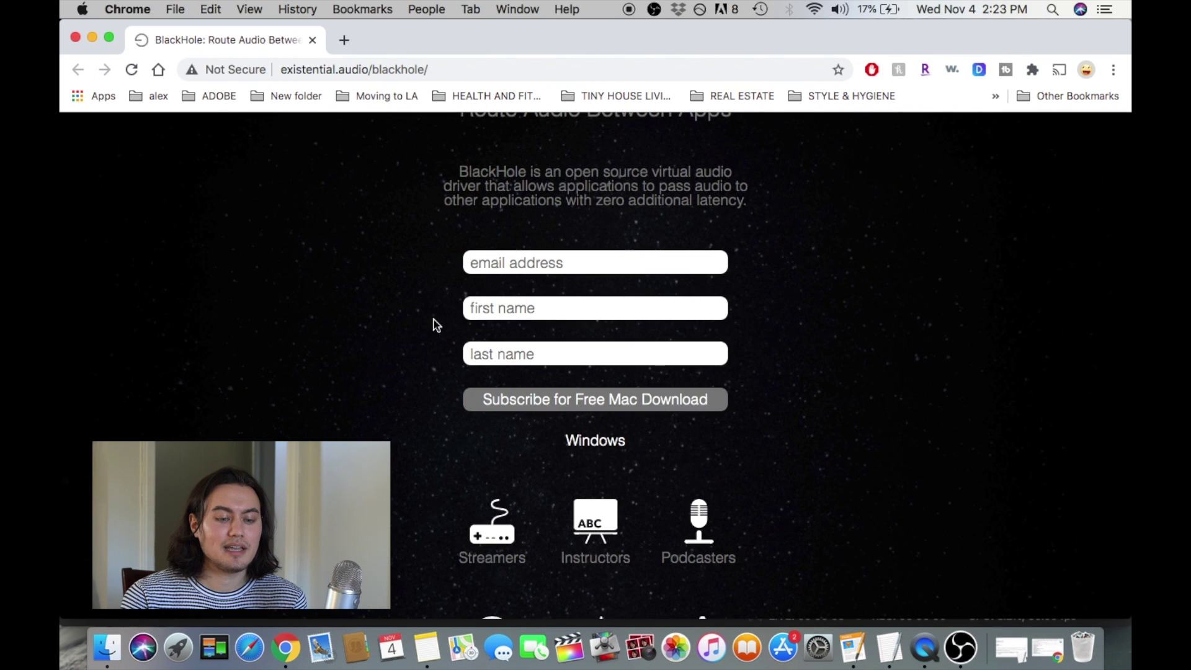
pyautogui.scroll(-1, 491, 395)
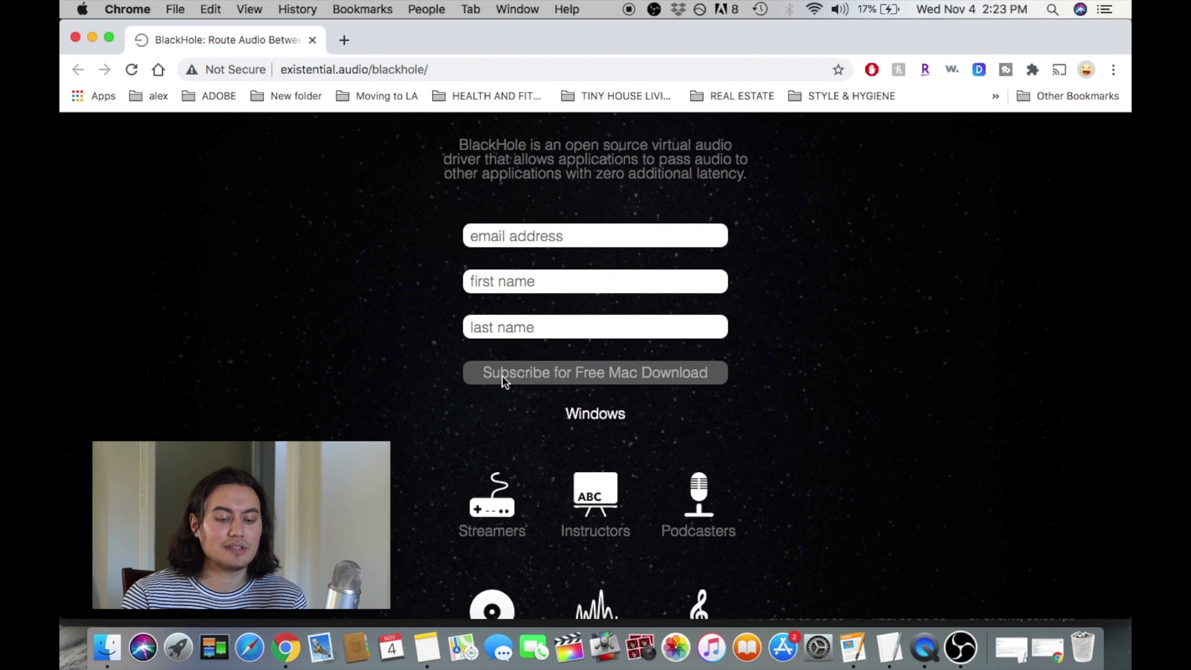
pyautogui.scroll(6, 504, 380)
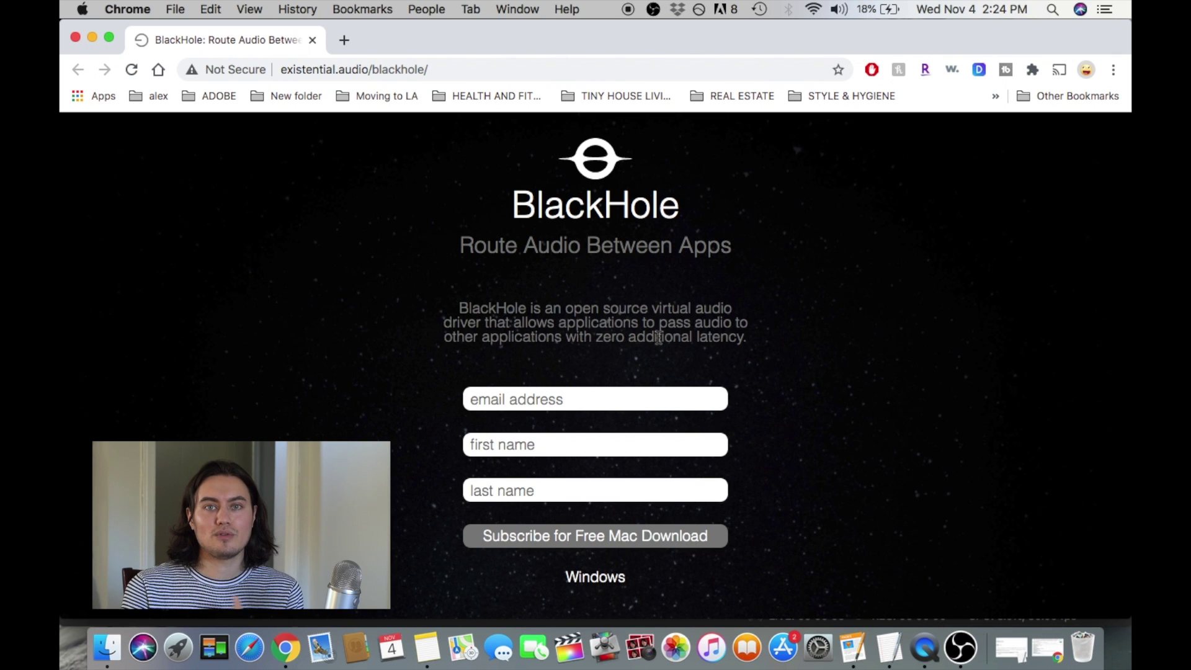
# Search Spotlight for 'aud' to find Audio MIDI Setup.
pyautogui.scroll(-5, 658, 337)
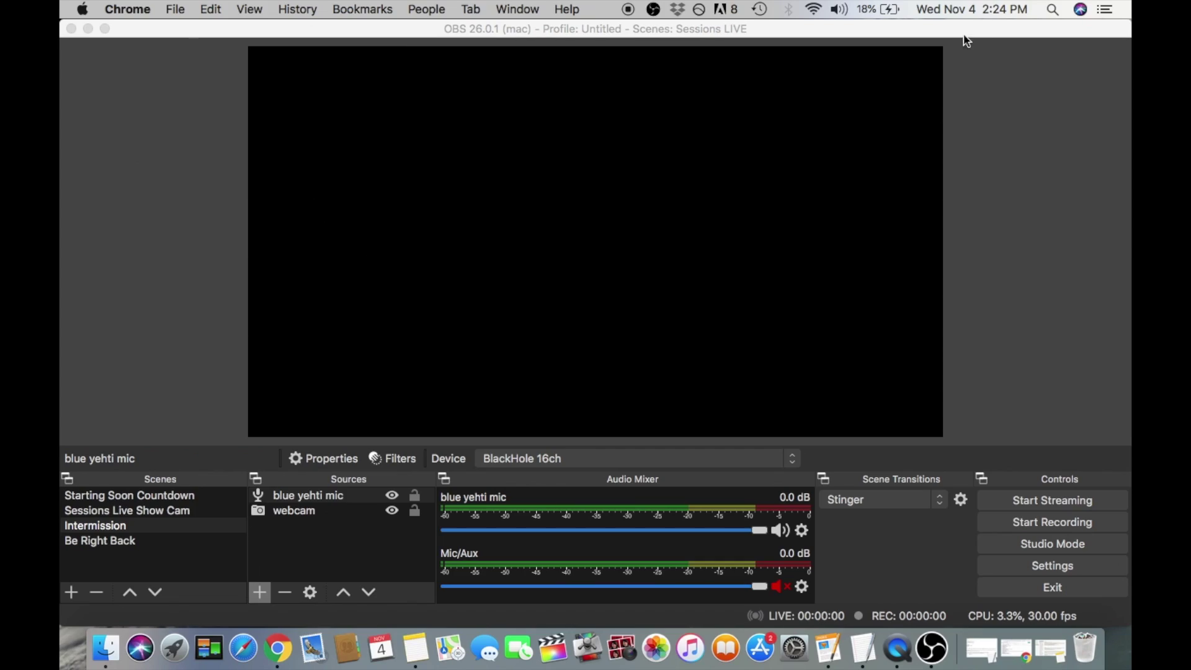
pyautogui.click(1055, 10)
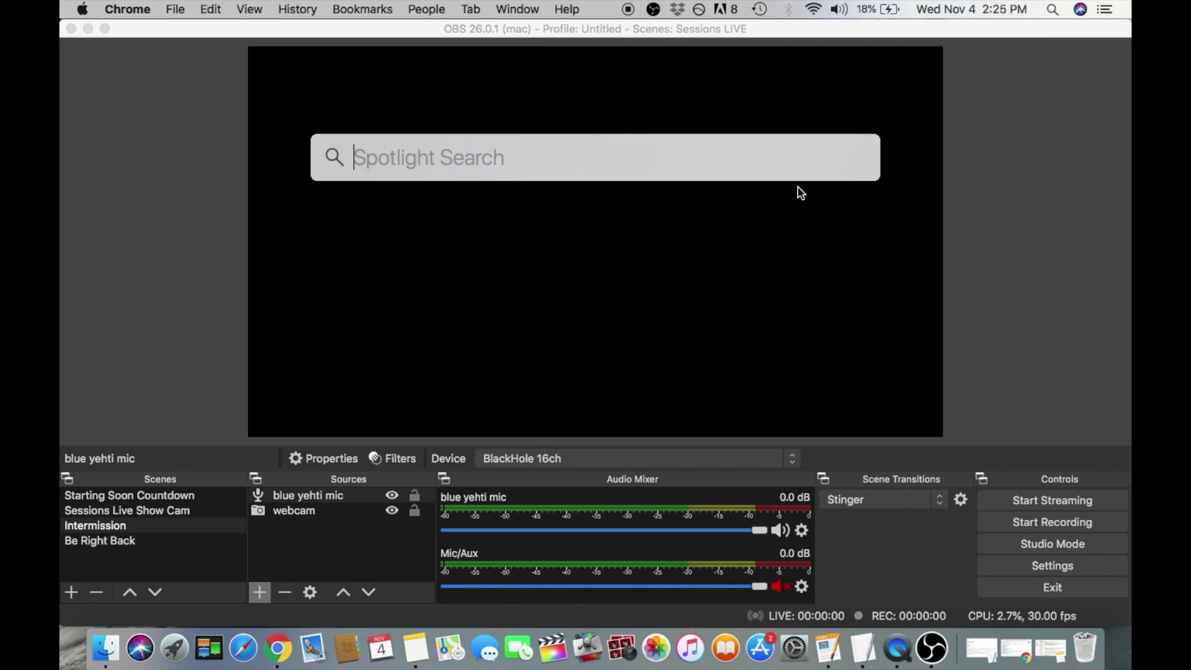
pyautogui.write('audio MIDI Setup')
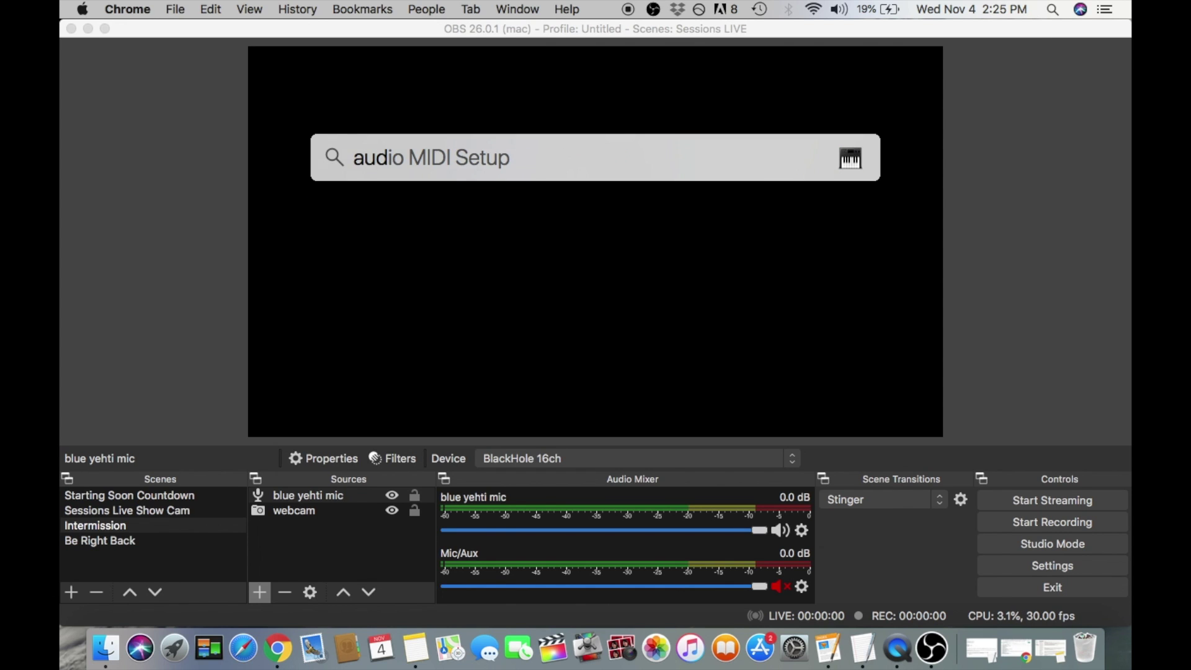
# Launch Audio MIDI Setup and review each device: Built-in Microphone, Built-in Output, Yeti, BlackHole 16ch, Multi-Output Device.
pyautogui.doubleClick(439, 205)
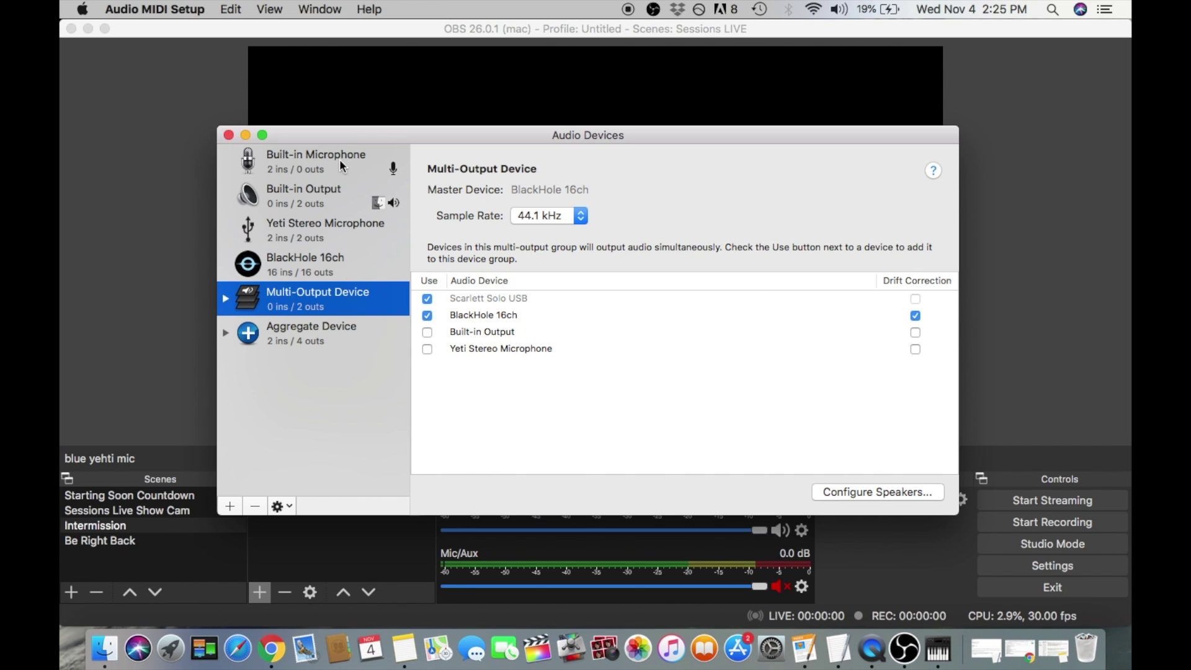
pyautogui.click(340, 163)
pyautogui.click(348, 193)
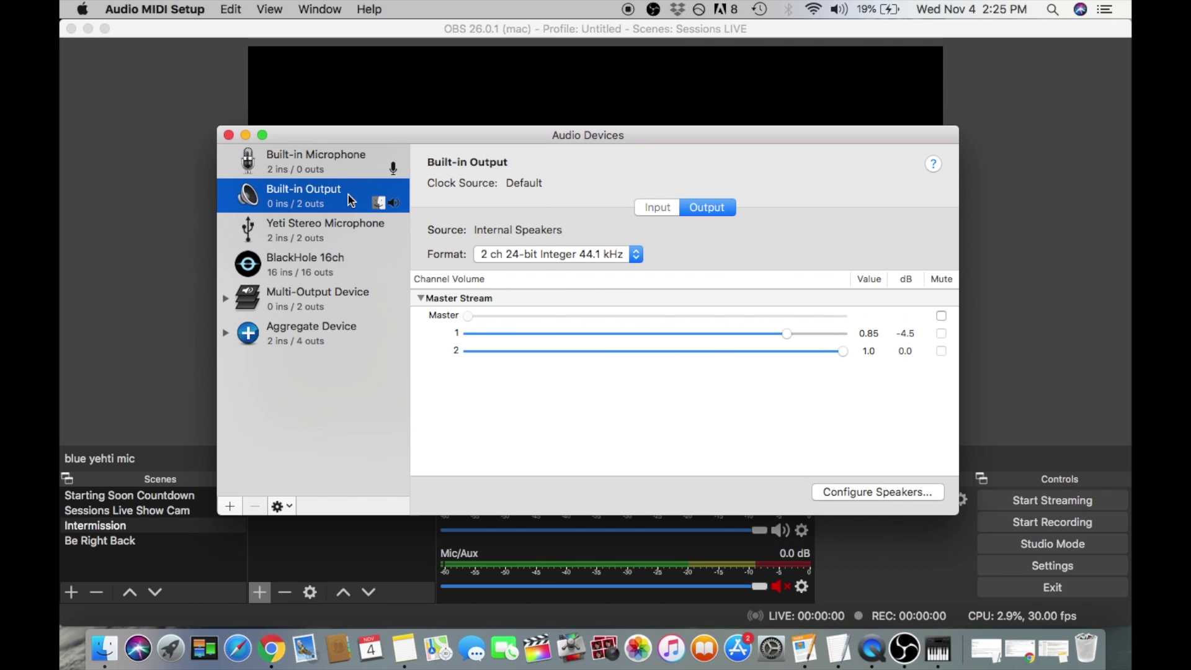
pyautogui.click(341, 228)
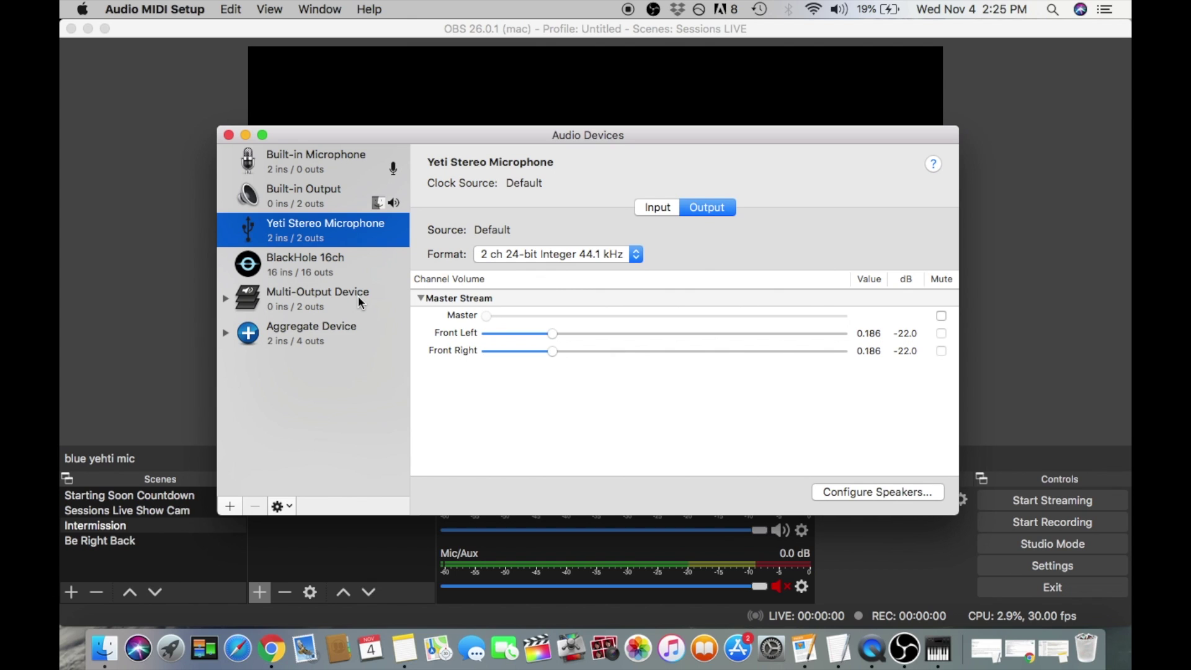
pyautogui.click(334, 296)
pyautogui.click(348, 274)
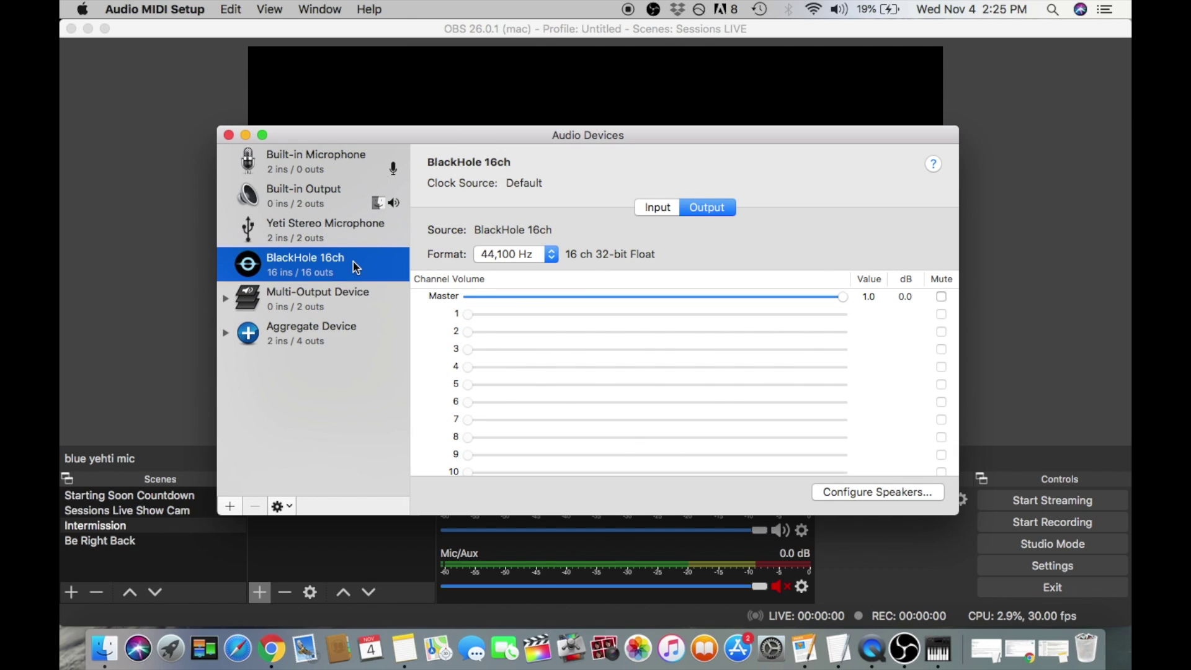
pyautogui.click(345, 300)
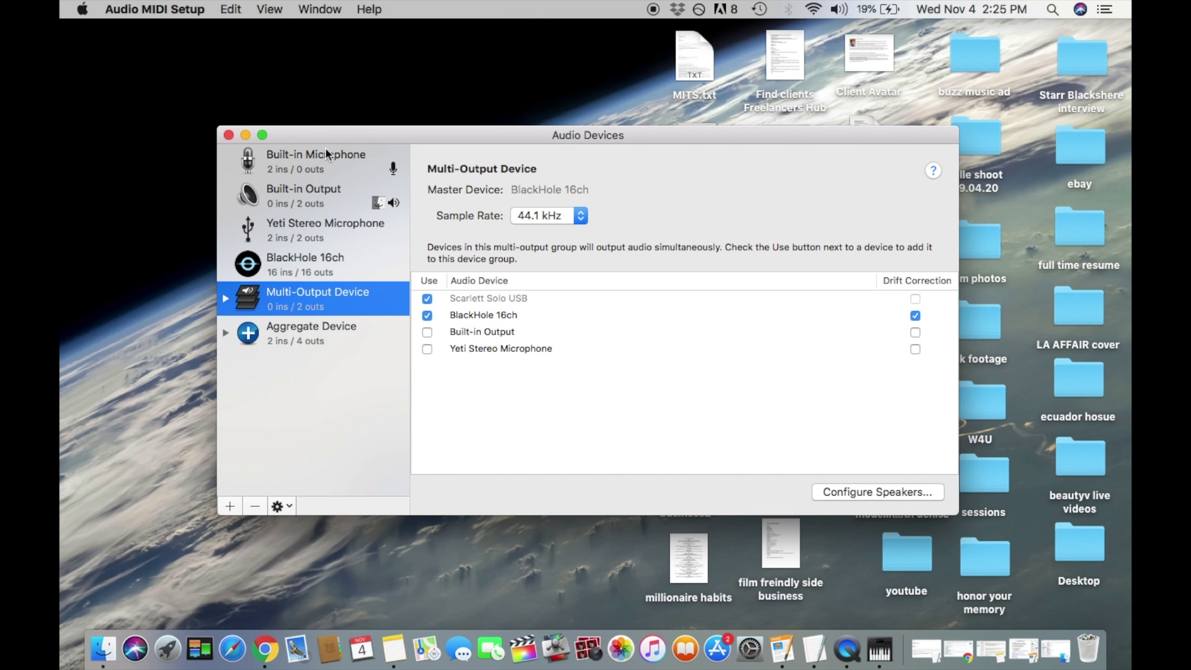
# Create Multi-Output Device 1 combining Scarlett Solo USB and BlackHole 16ch (master, 44.1 kHz).
pyautogui.click(230, 506)
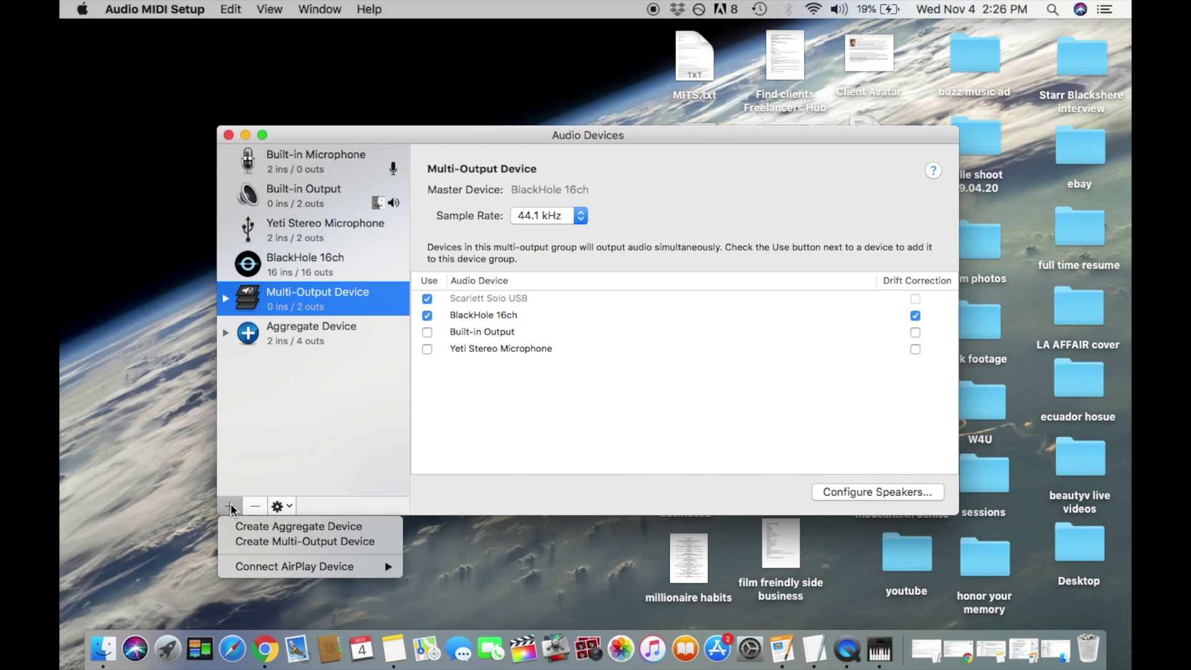
pyautogui.click(254, 543)
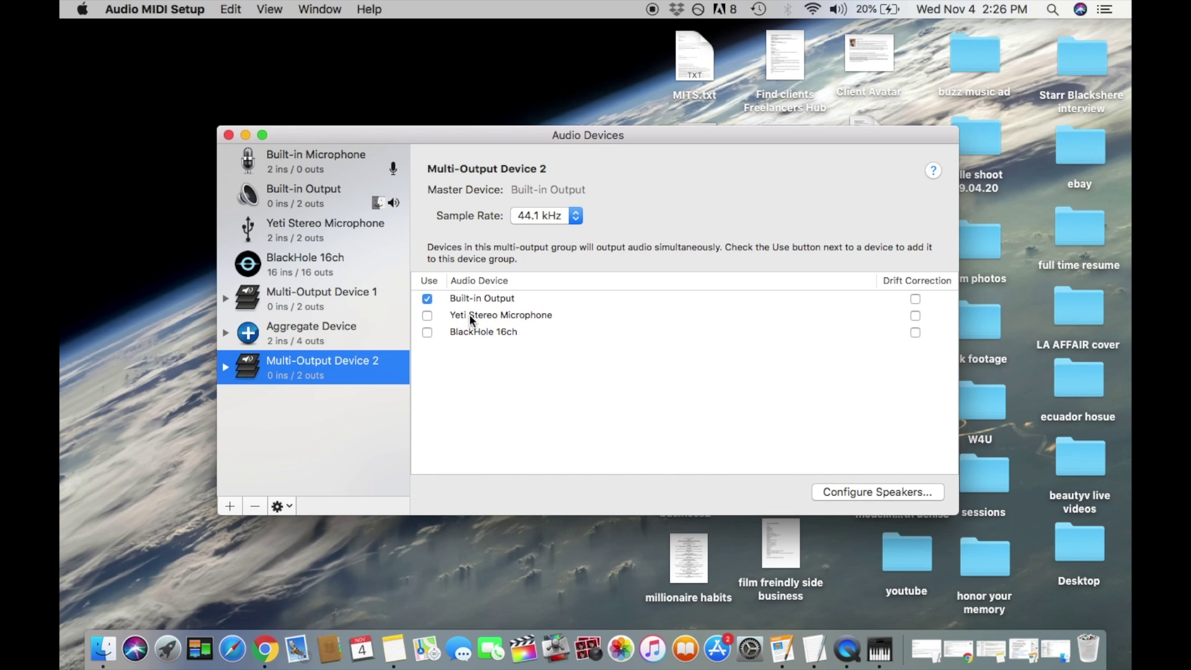
pyautogui.click(341, 294)
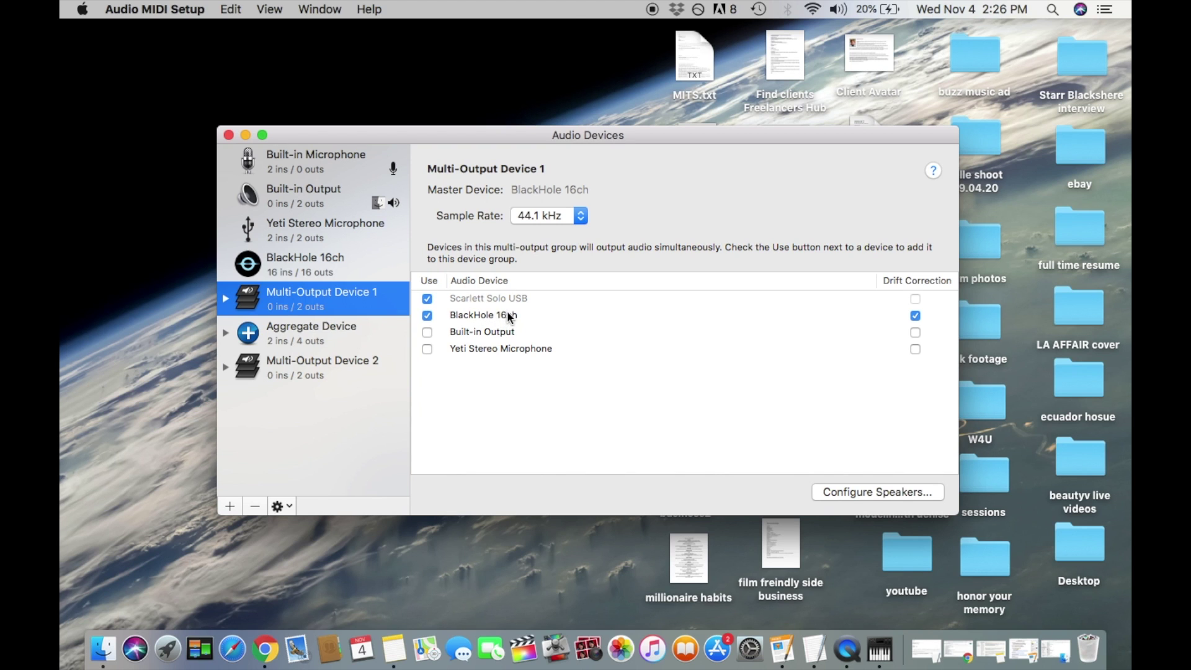
# Switch away from Audio MIDI Setup with Cmd+Tab.
pyautogui.press('super+Tab')
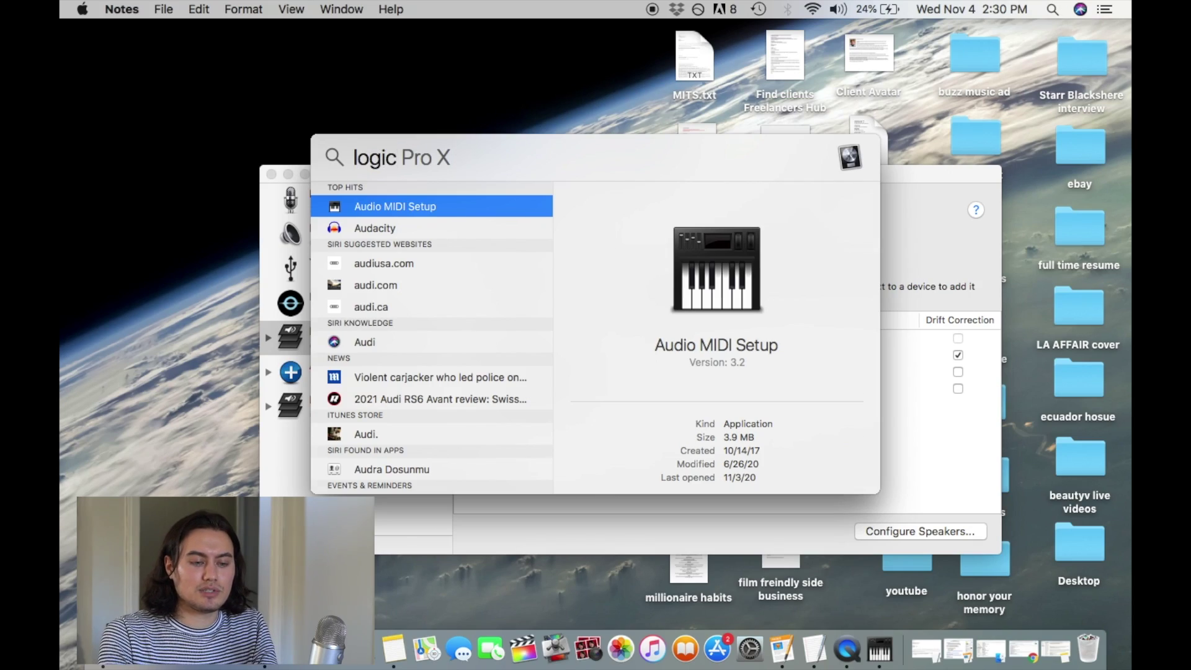
# Launch Logic Pro X, bring the 'livestream sessions test' project forward, and go to its Preferences menu.
pyautogui.press('Return')
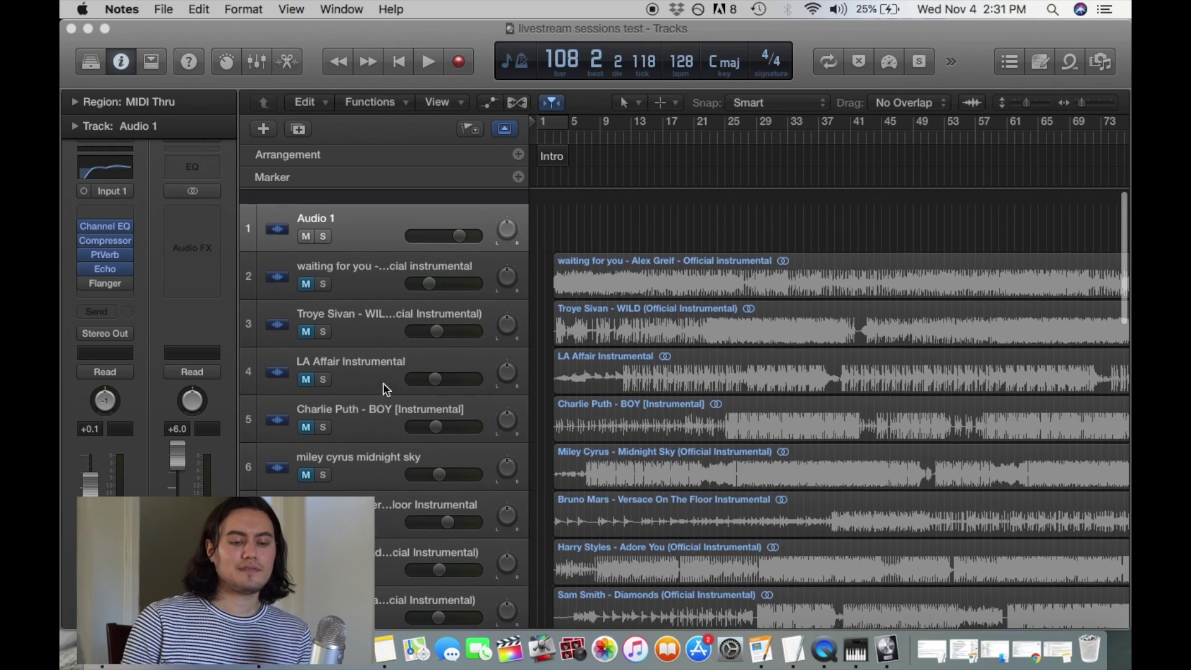
pyautogui.scroll(-2, 384, 385)
pyautogui.click(368, 216)
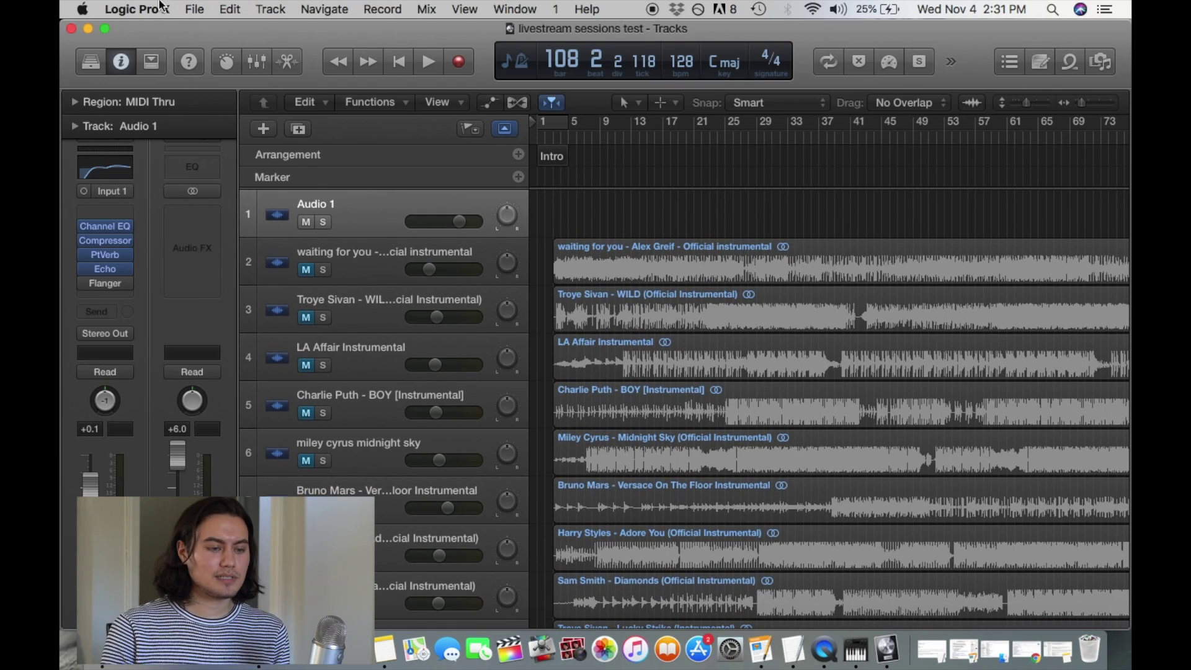
pyautogui.click(158, 7)
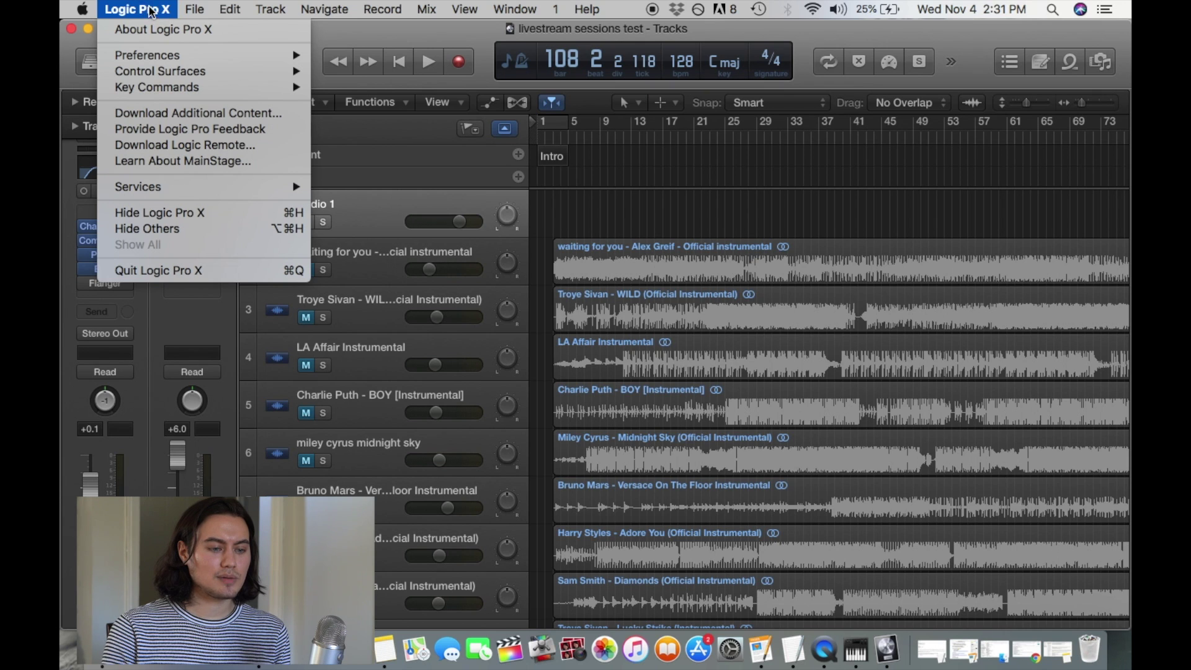
pyautogui.moveTo(162, 59)
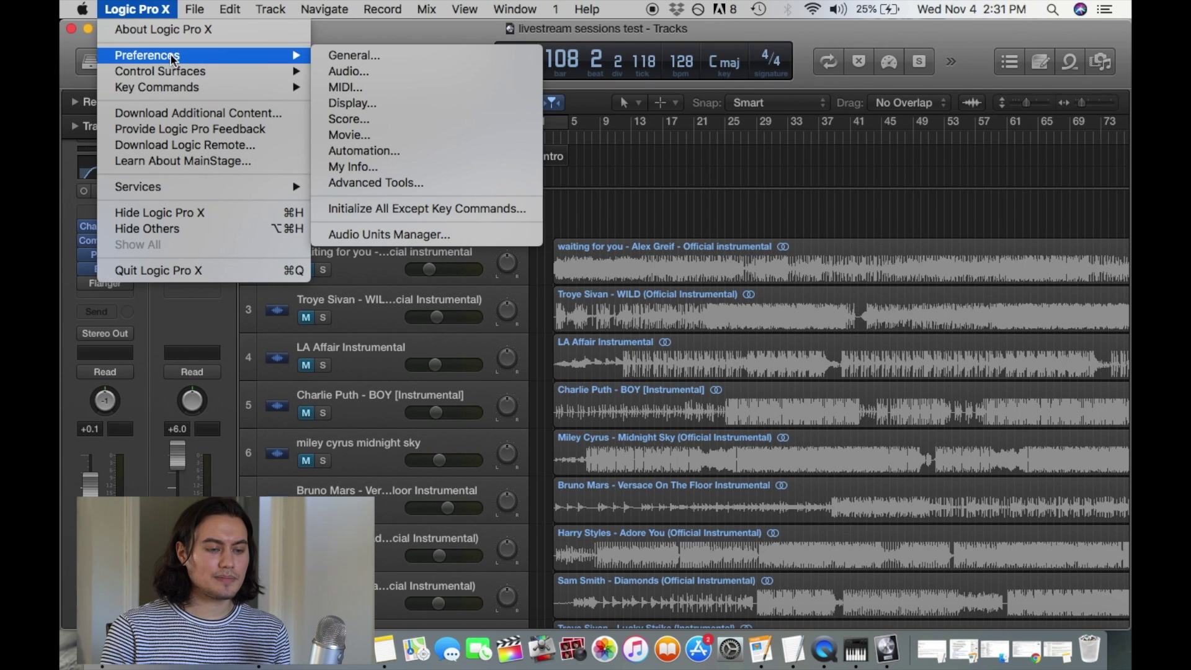
# In Logic's Audio preferences, keep Multi-Output Device as output and Scarlett Solo USB as input.
pyautogui.click(349, 72)
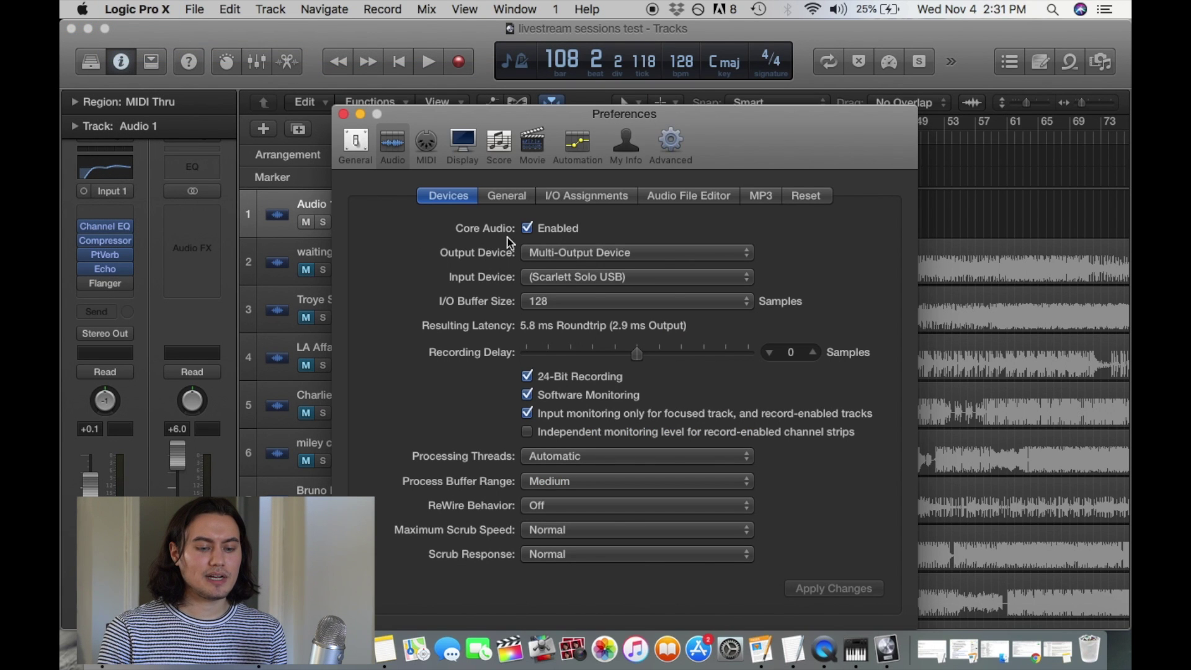
pyautogui.click(539, 254)
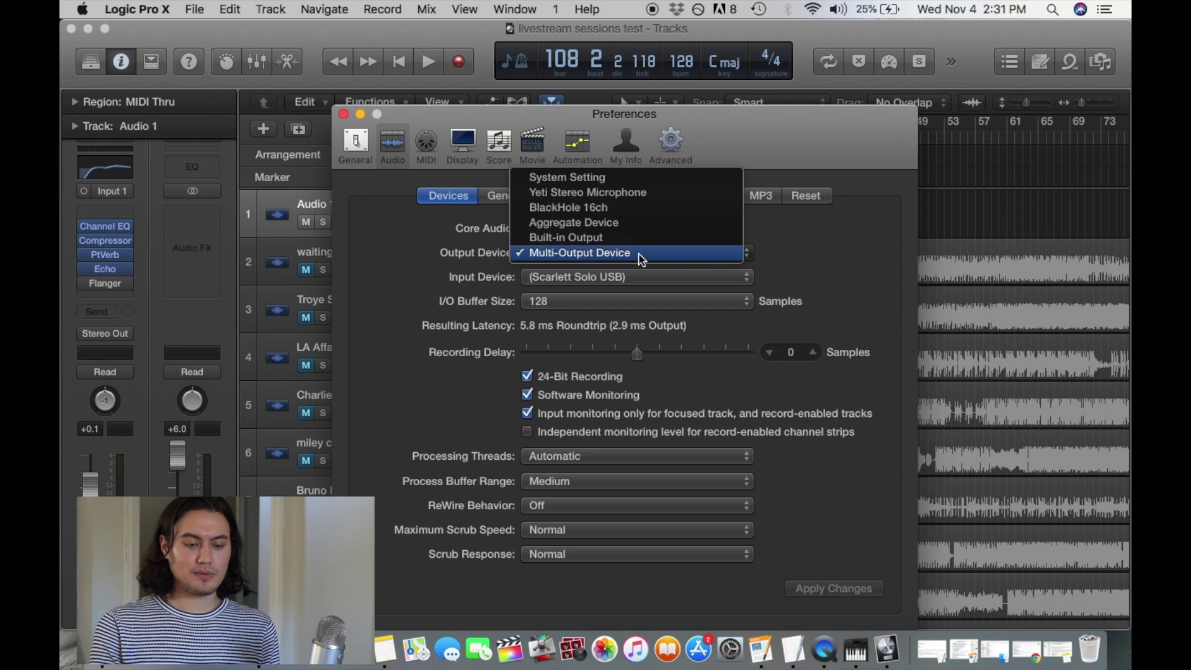
pyautogui.click(778, 254)
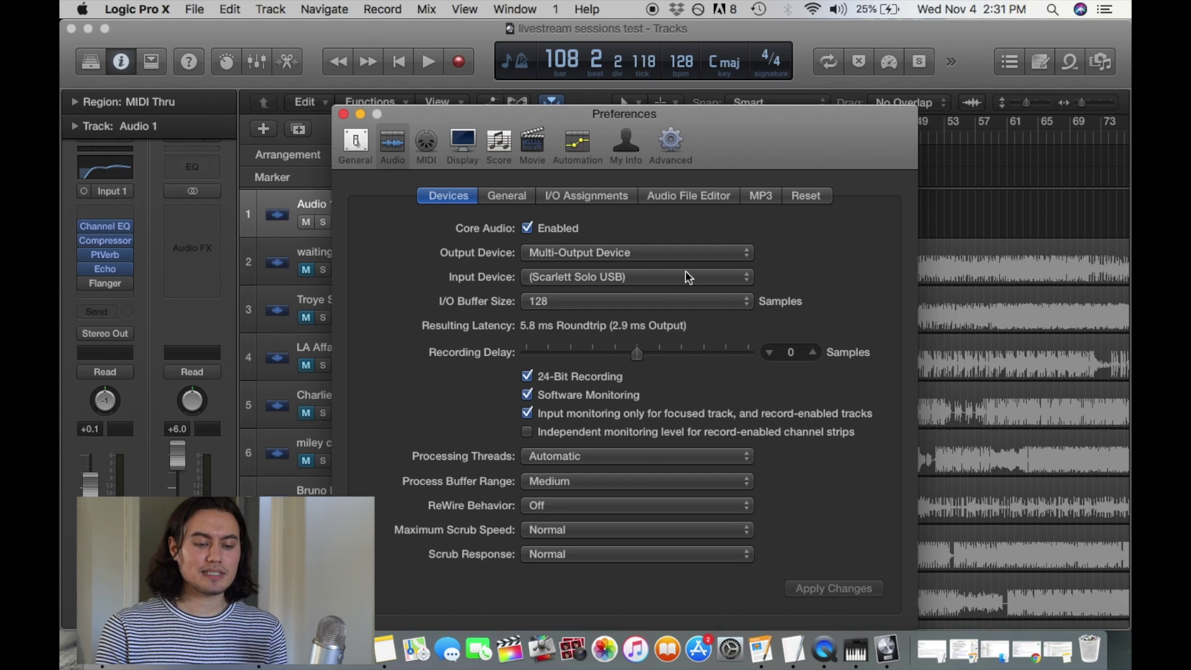
pyautogui.click(552, 280)
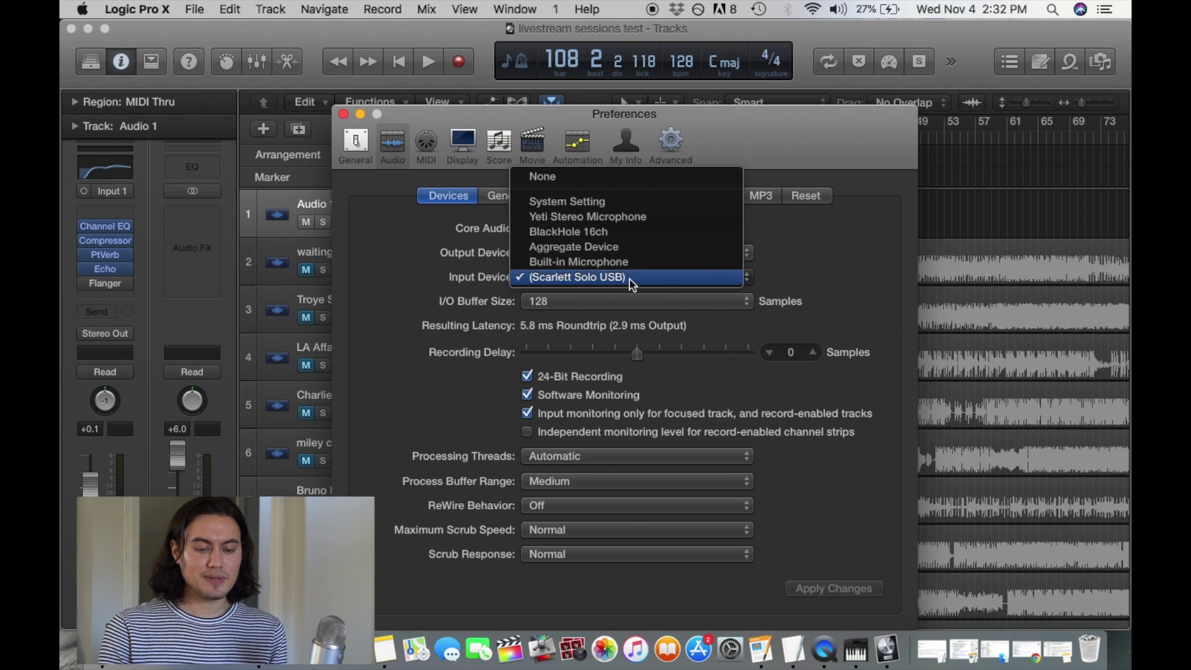
pyautogui.click(793, 283)
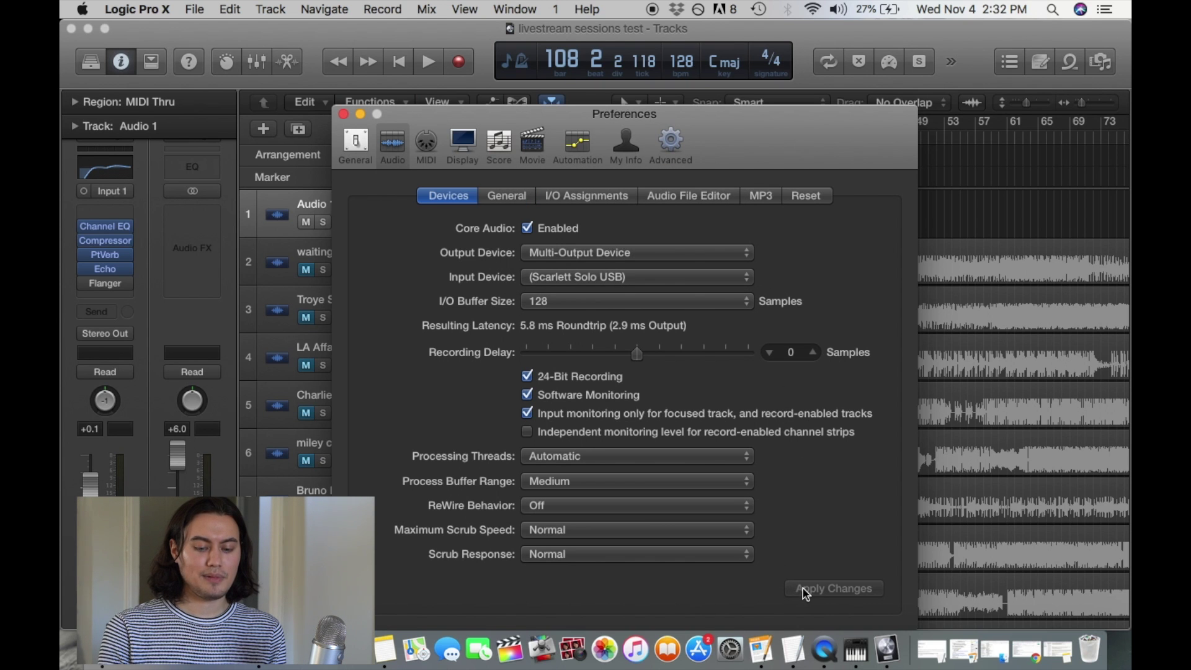
# Launch OBS via a Spotlight search for 'obs'.
pyautogui.press('super+space')
pyautogui.write('obs')
pyautogui.press('Return')
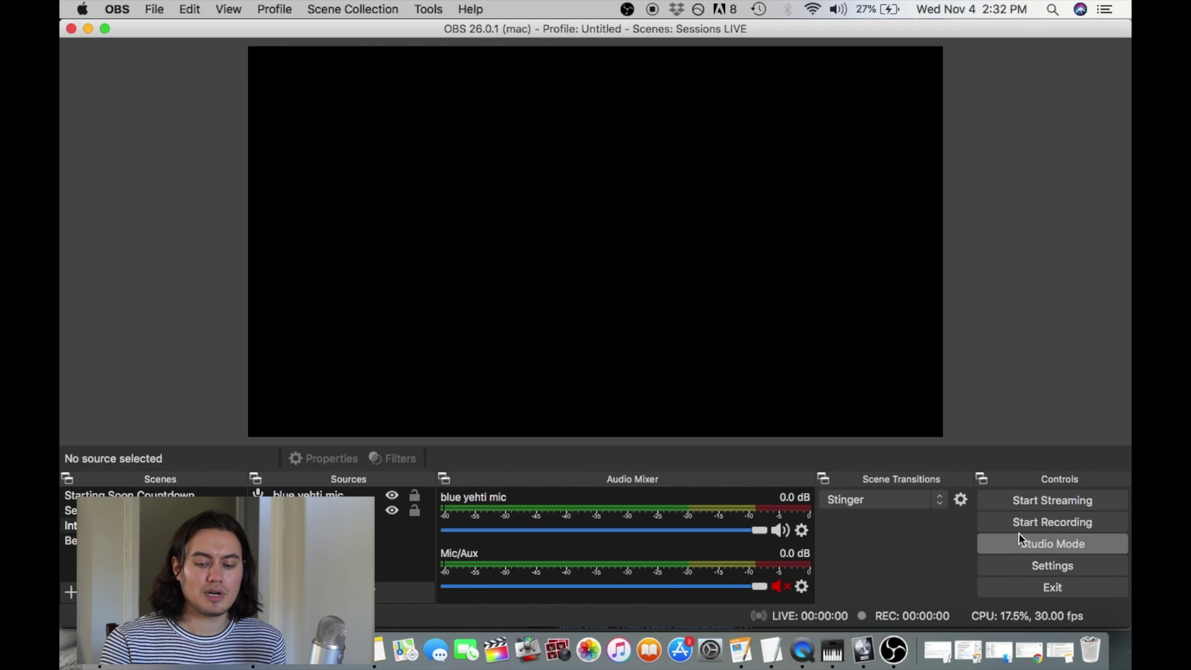
# In OBS Settings > Audio, keep Mic/Auxiliary Audio set to BlackHole 16ch.
pyautogui.click(1019, 563)
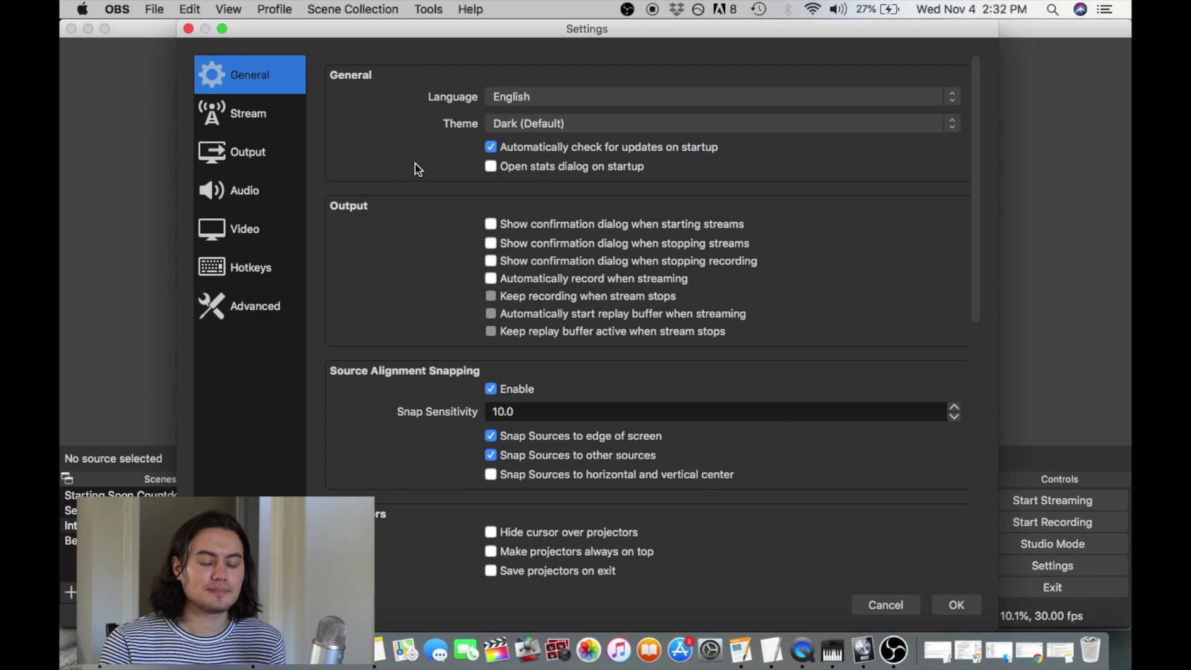
pyautogui.click(275, 186)
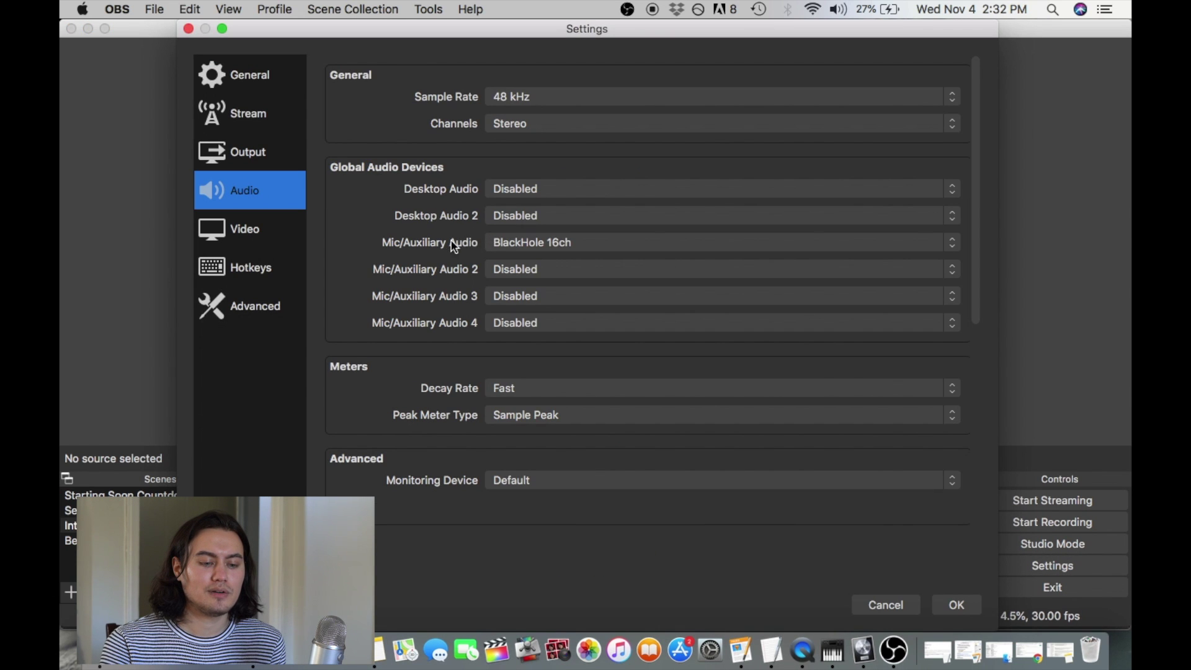
pyautogui.click(506, 243)
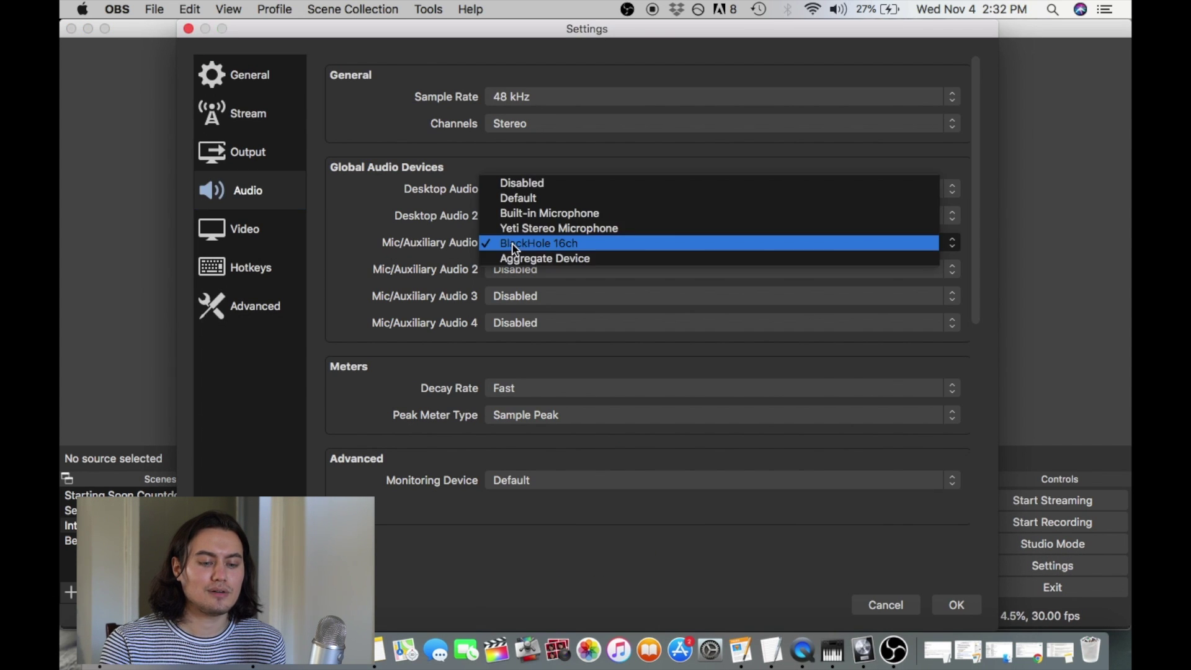
pyautogui.click(462, 243)
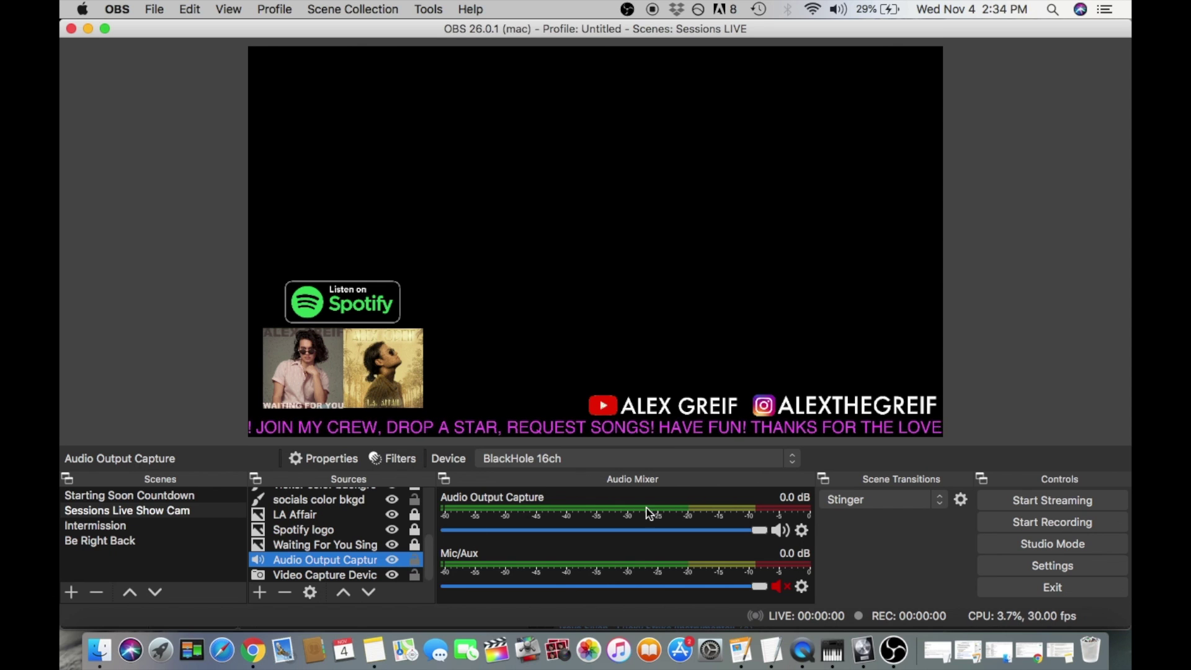
# Use Advanced Audio Properties to set Audio Output Capture and Mic/Aux to mono, then close it.
pyautogui.click(803, 531)
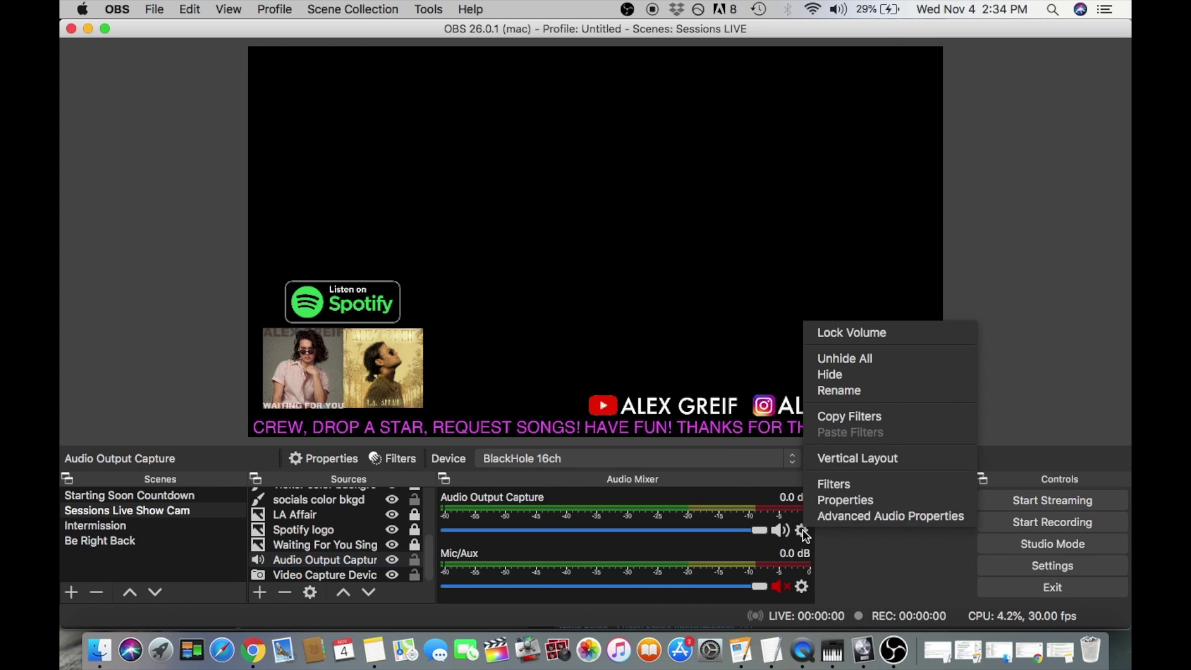
pyautogui.press('Escape')
pyautogui.click(802, 531)
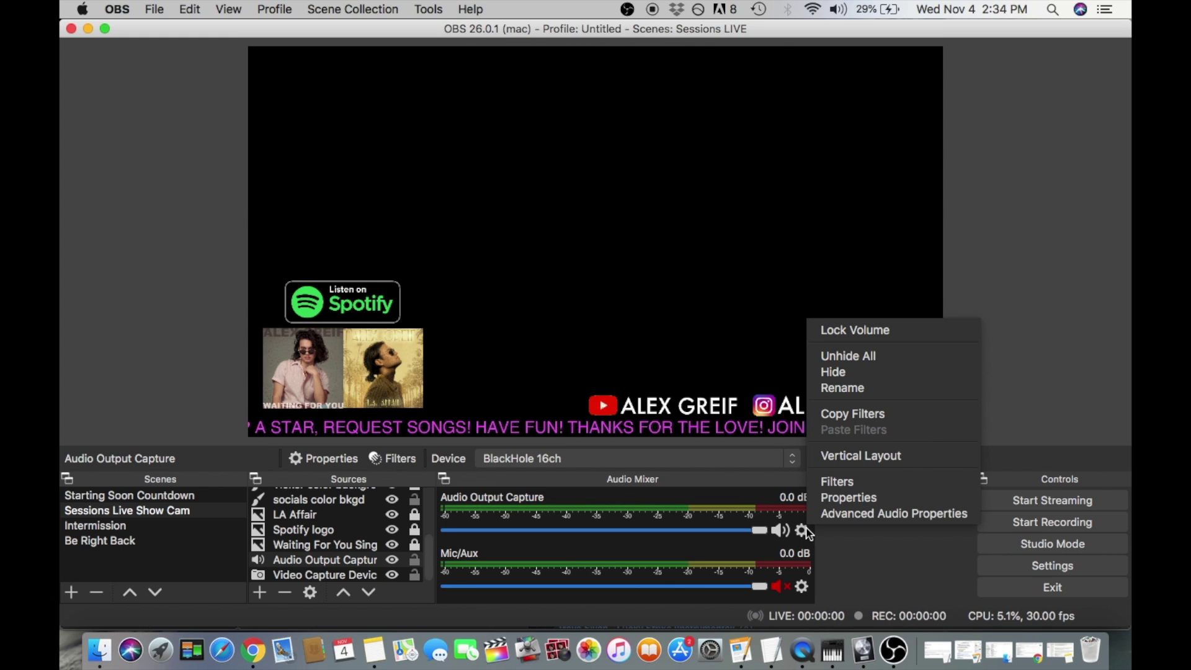
pyautogui.click(834, 515)
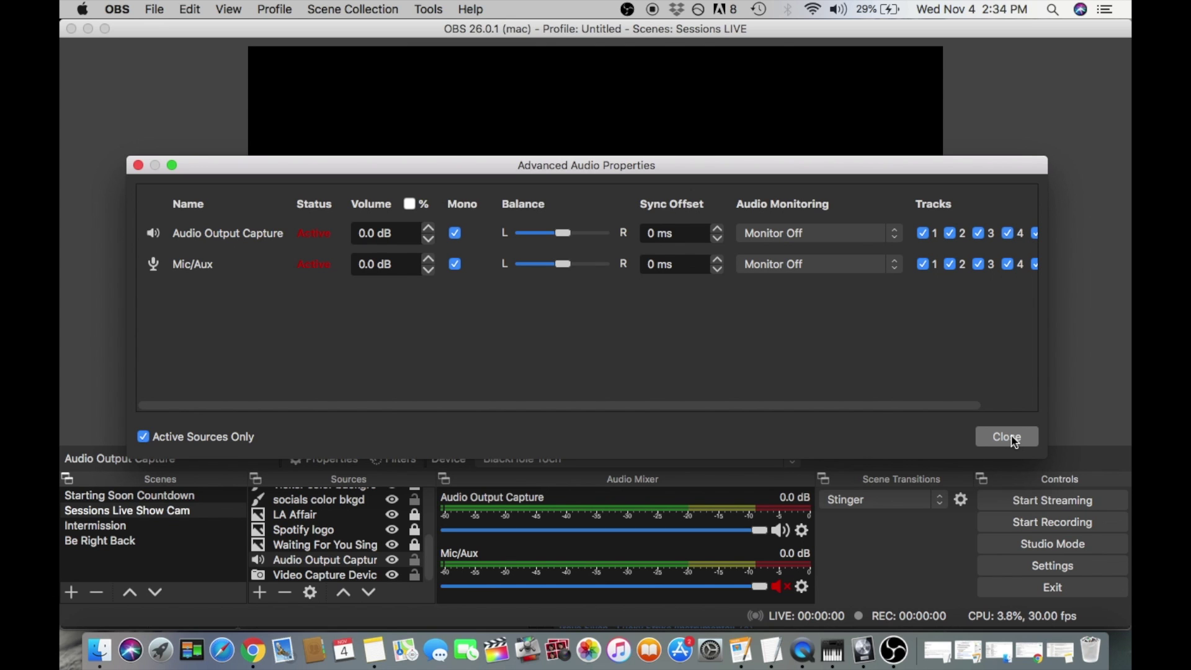
pyautogui.click(1013, 439)
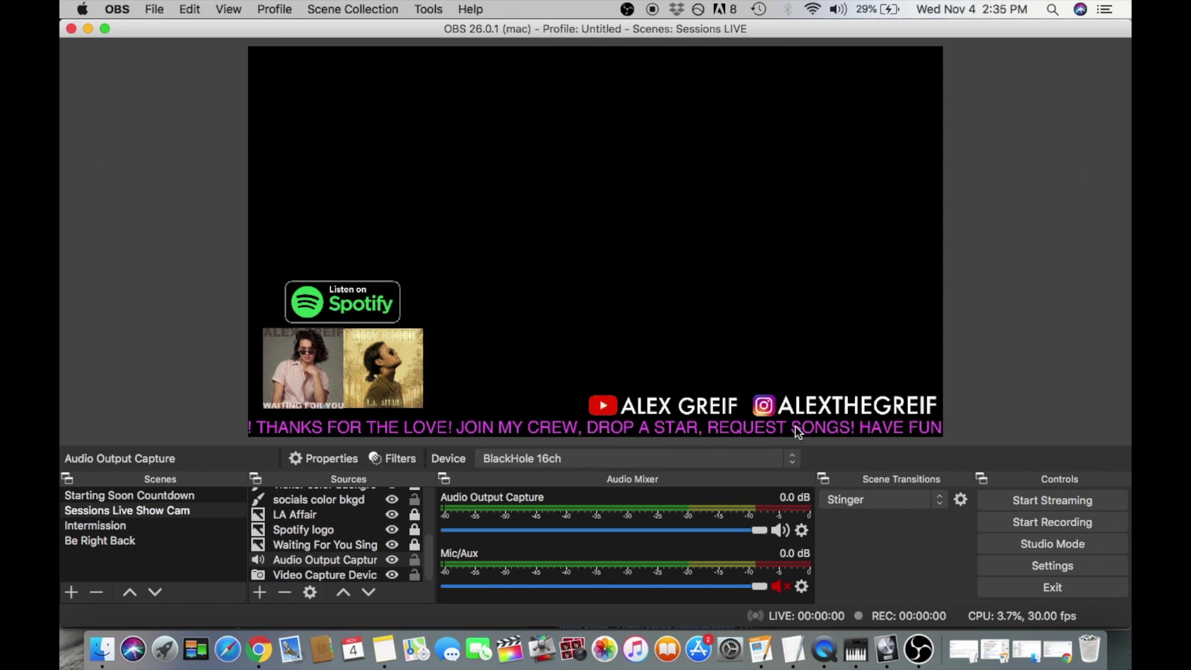
pyautogui.click(994, 567)
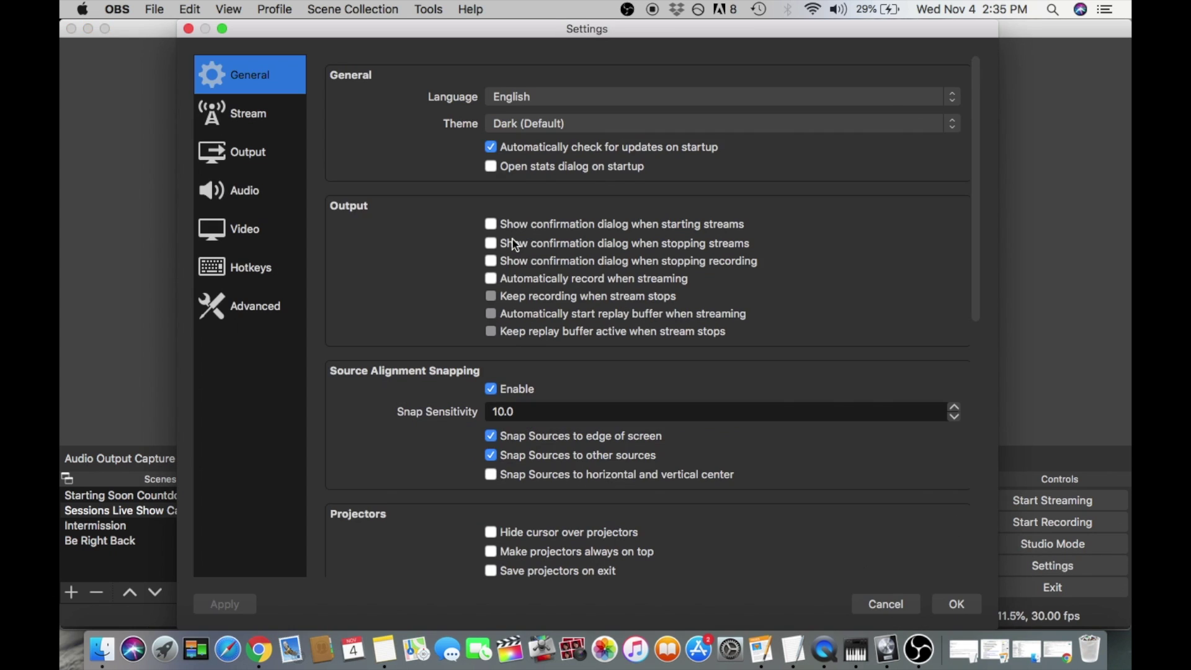
pyautogui.click(252, 181)
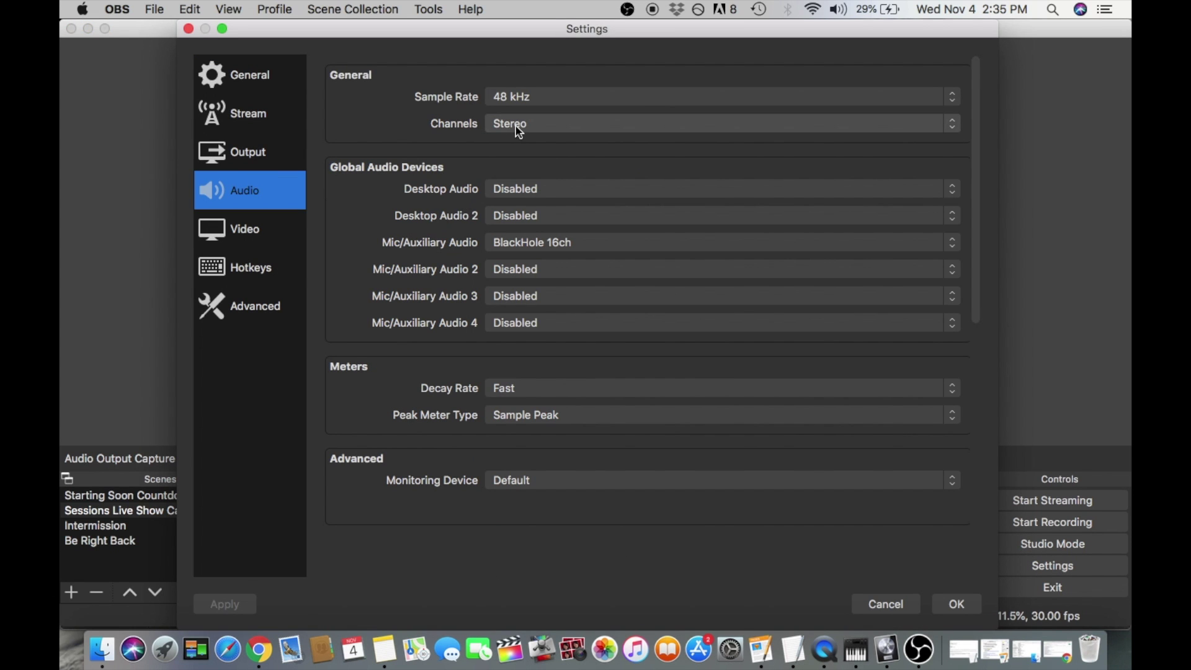
pyautogui.click(538, 125)
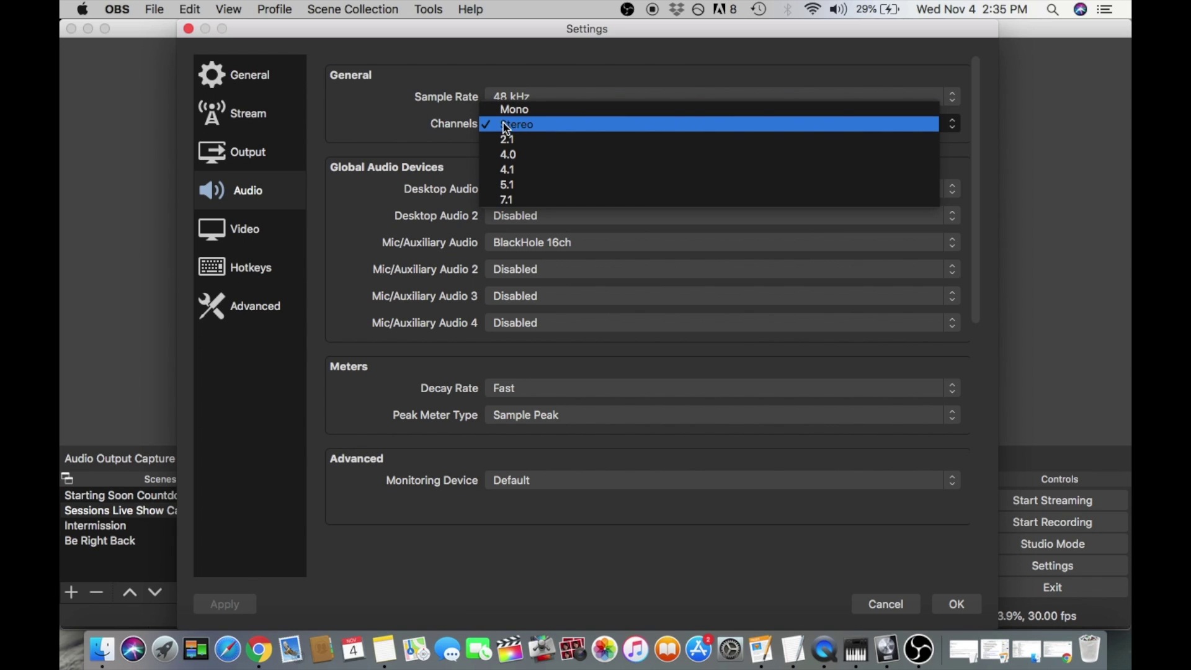
pyautogui.click(448, 126)
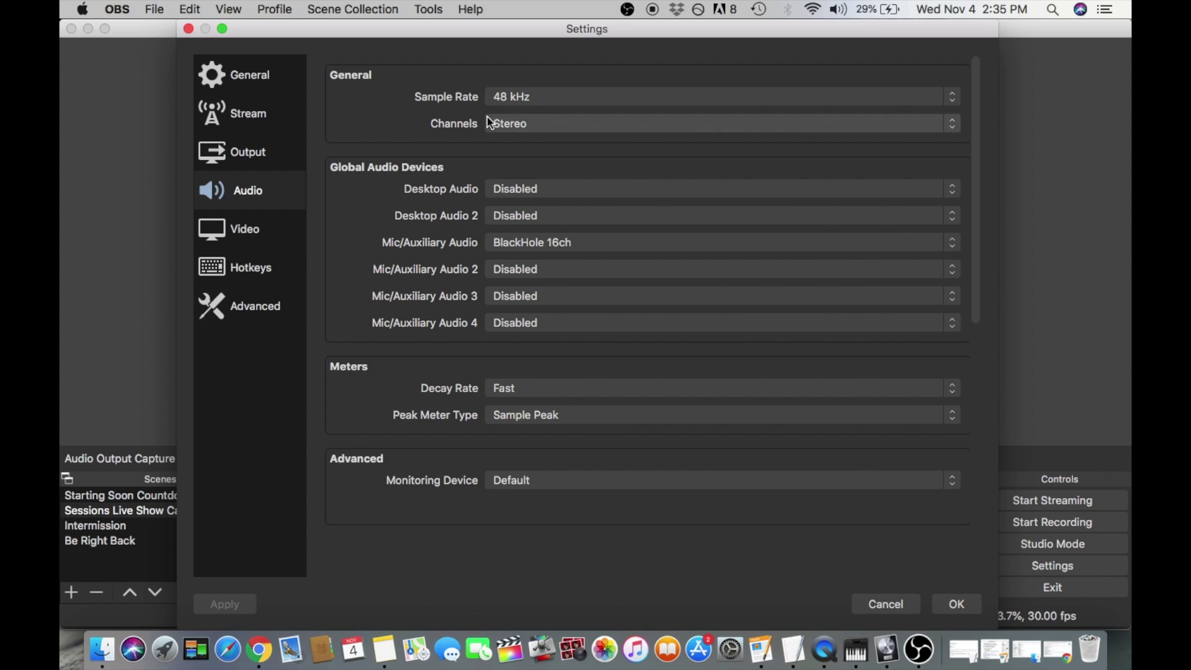
pyautogui.click(493, 124)
pyautogui.click(450, 131)
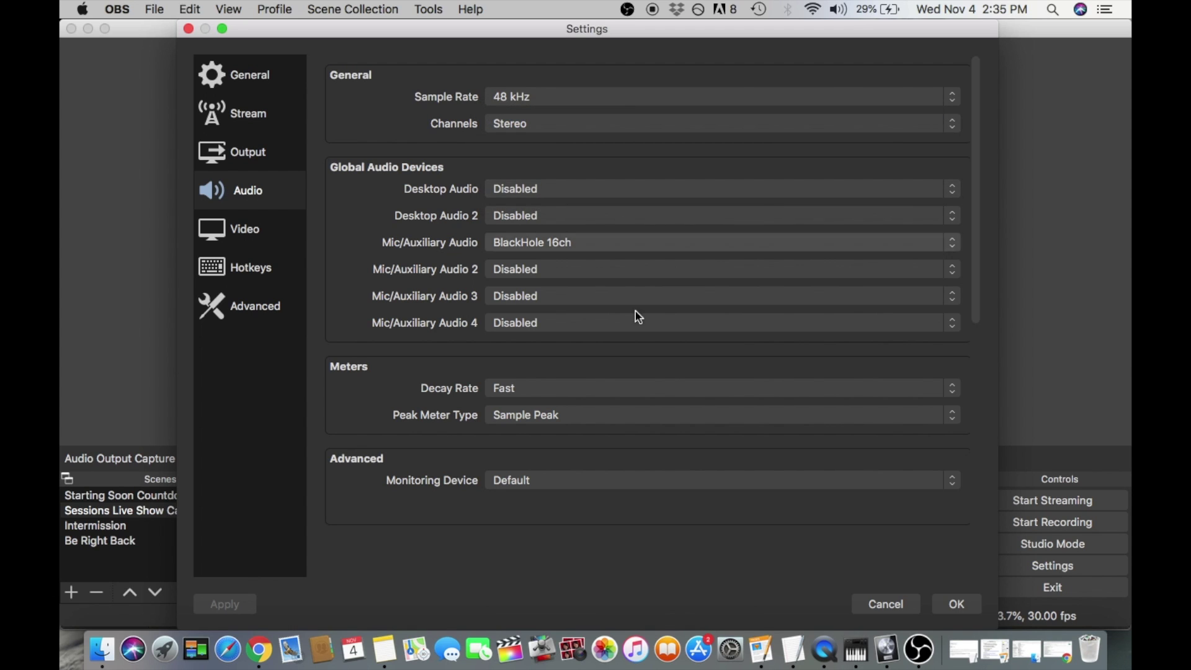
pyautogui.click(954, 605)
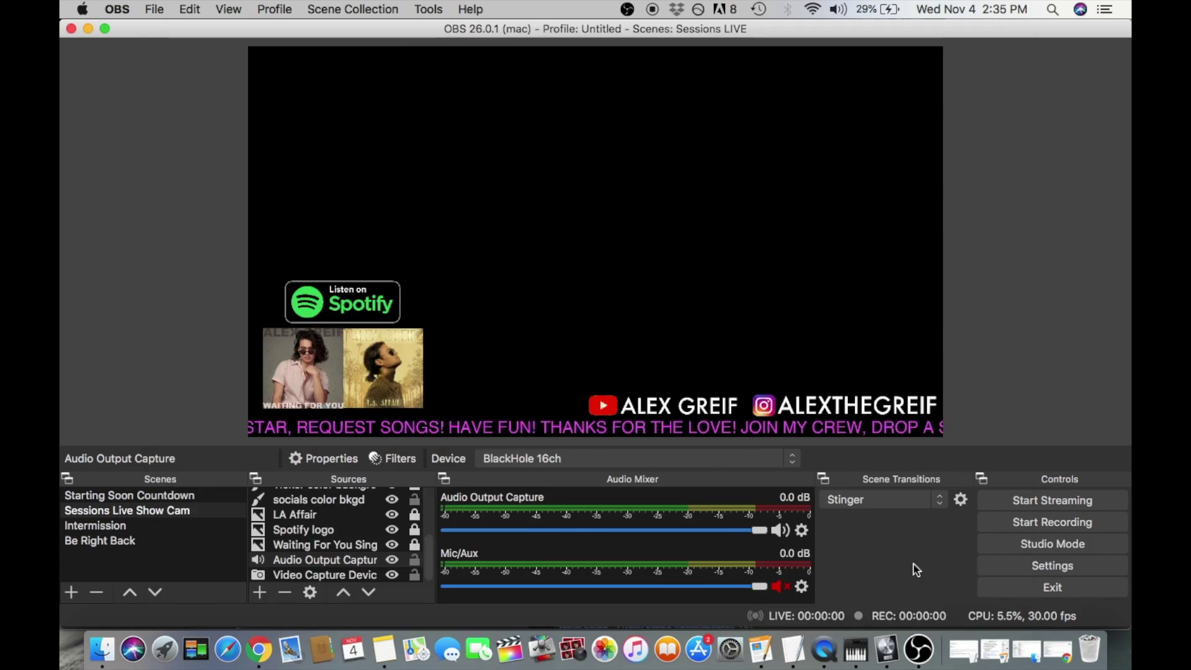